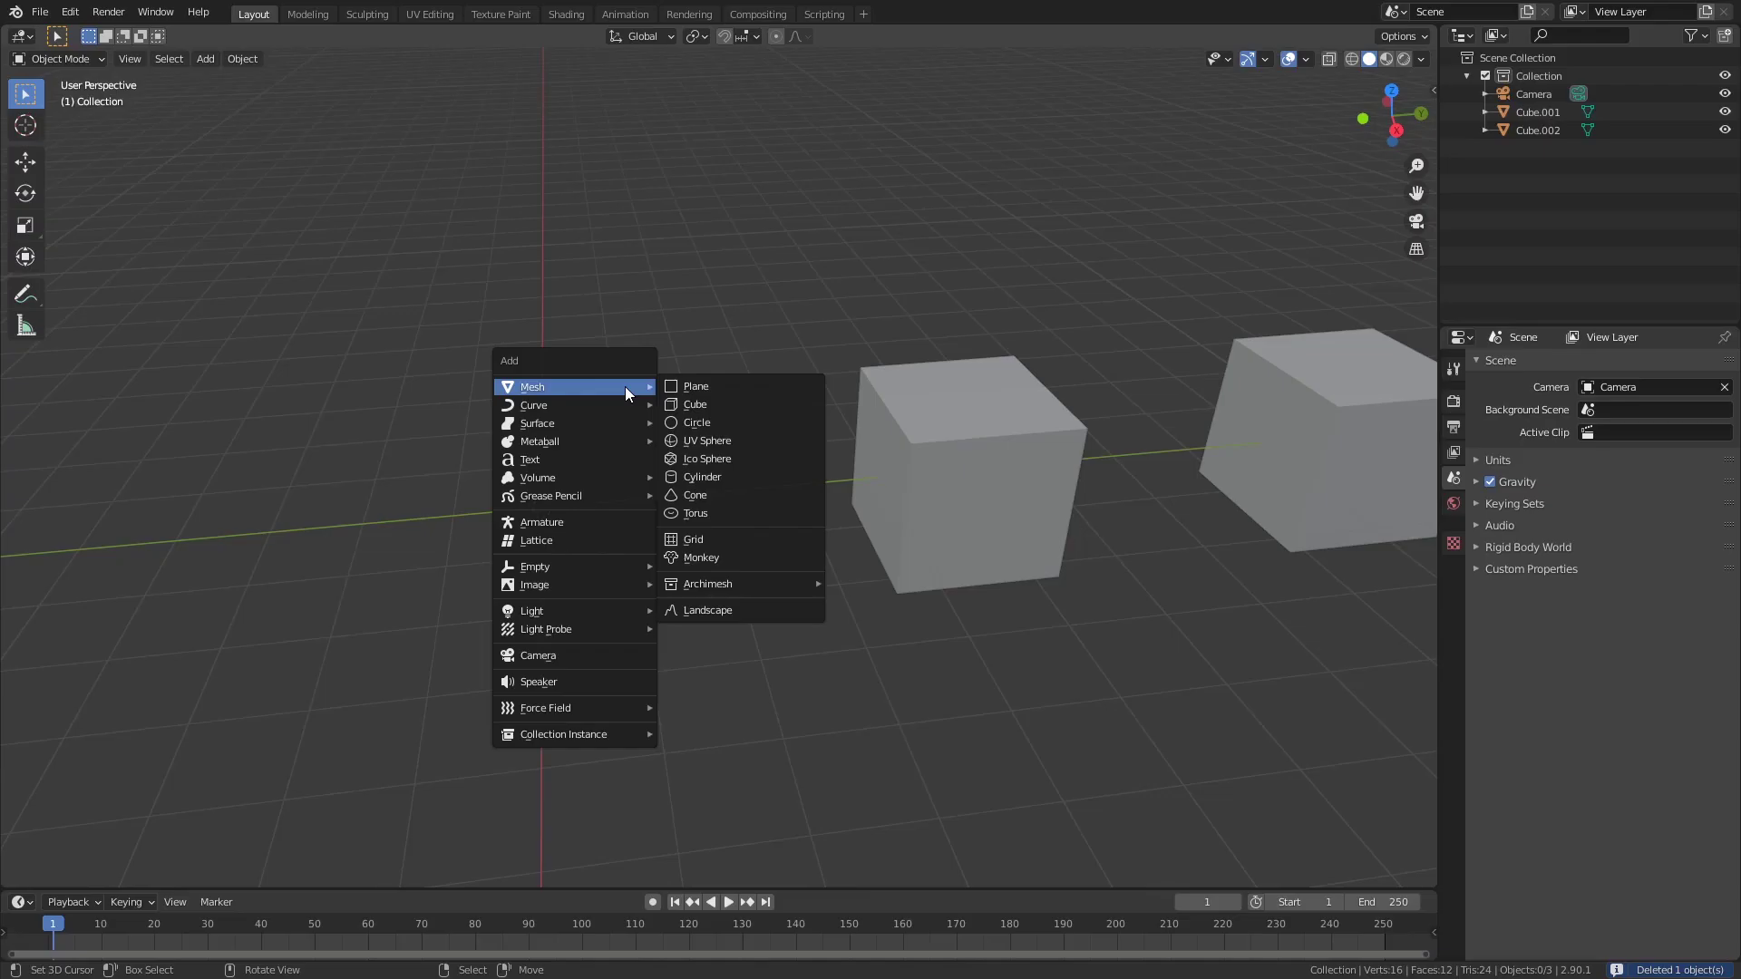
left_click(672, 404)
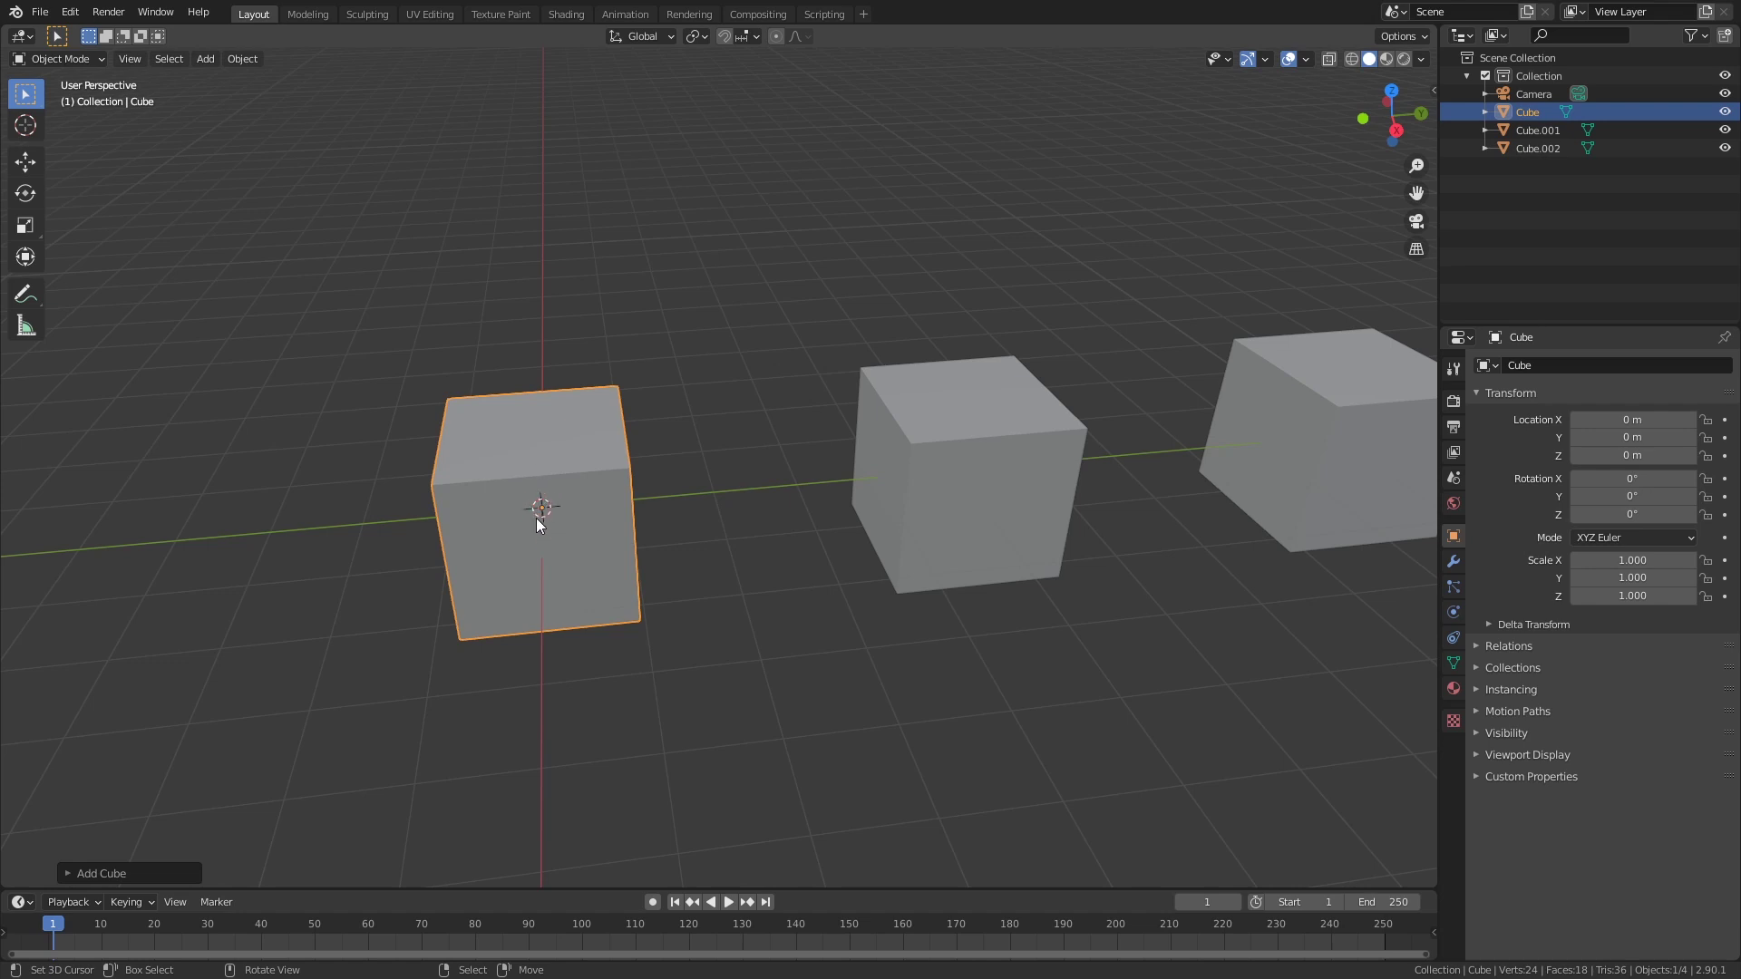
middle_click_drag(544, 542, 797, 437)
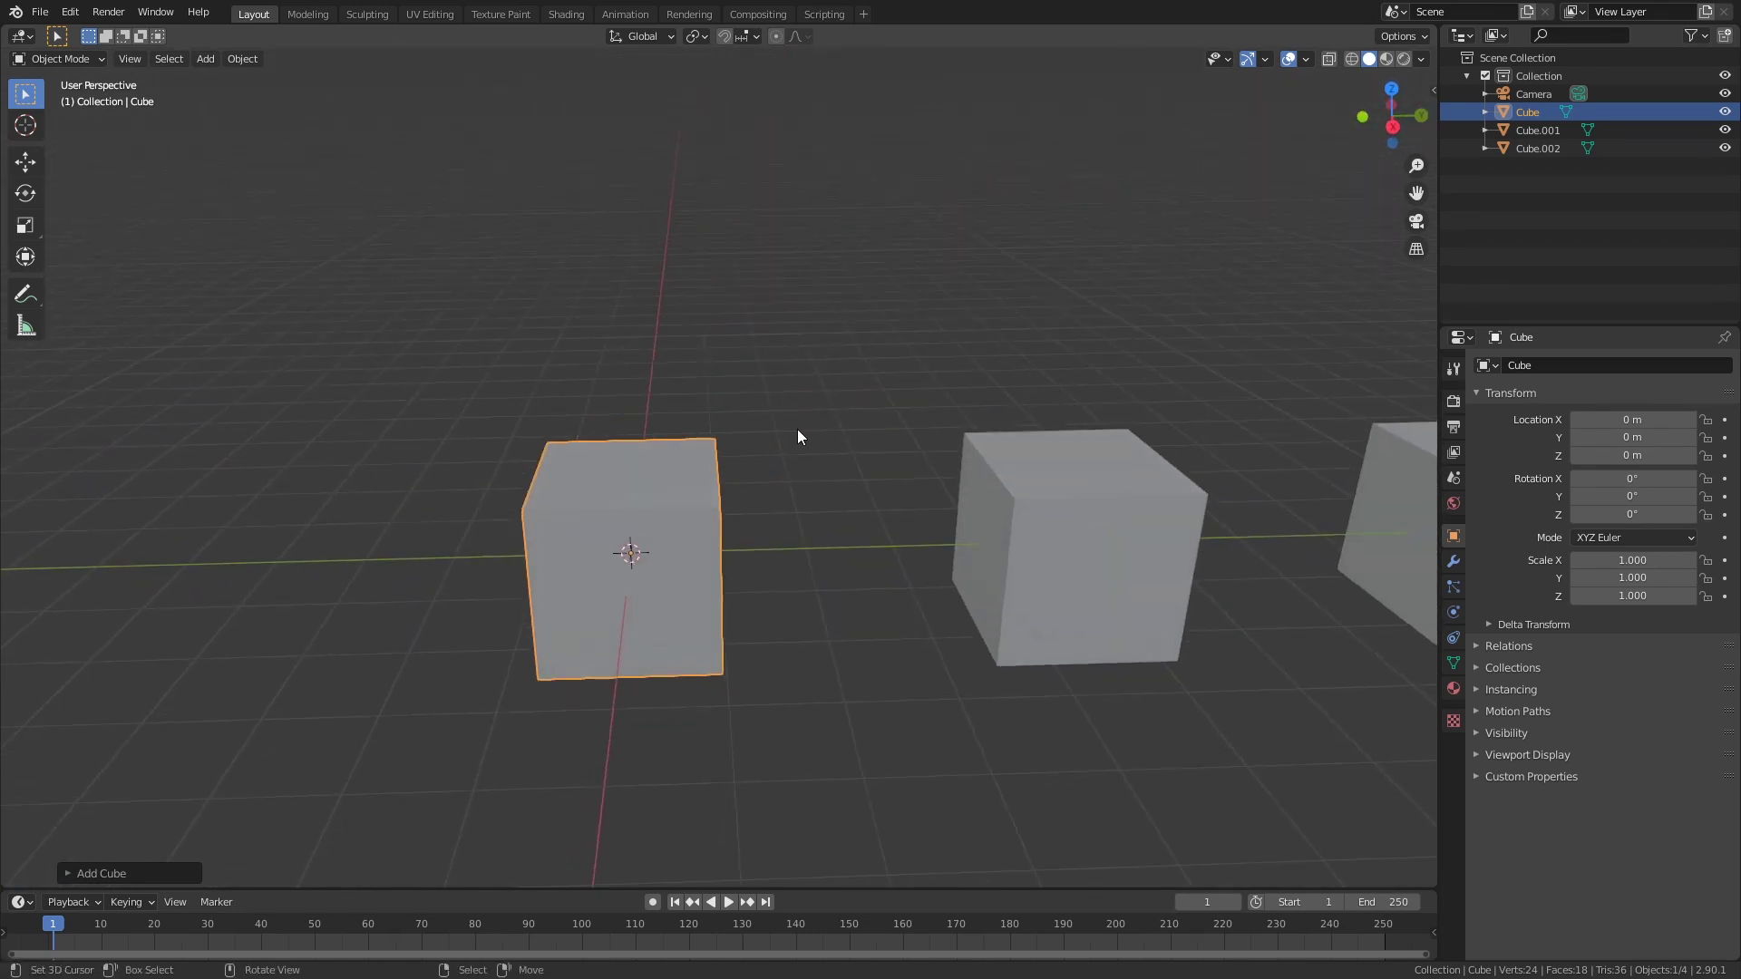
key("s")
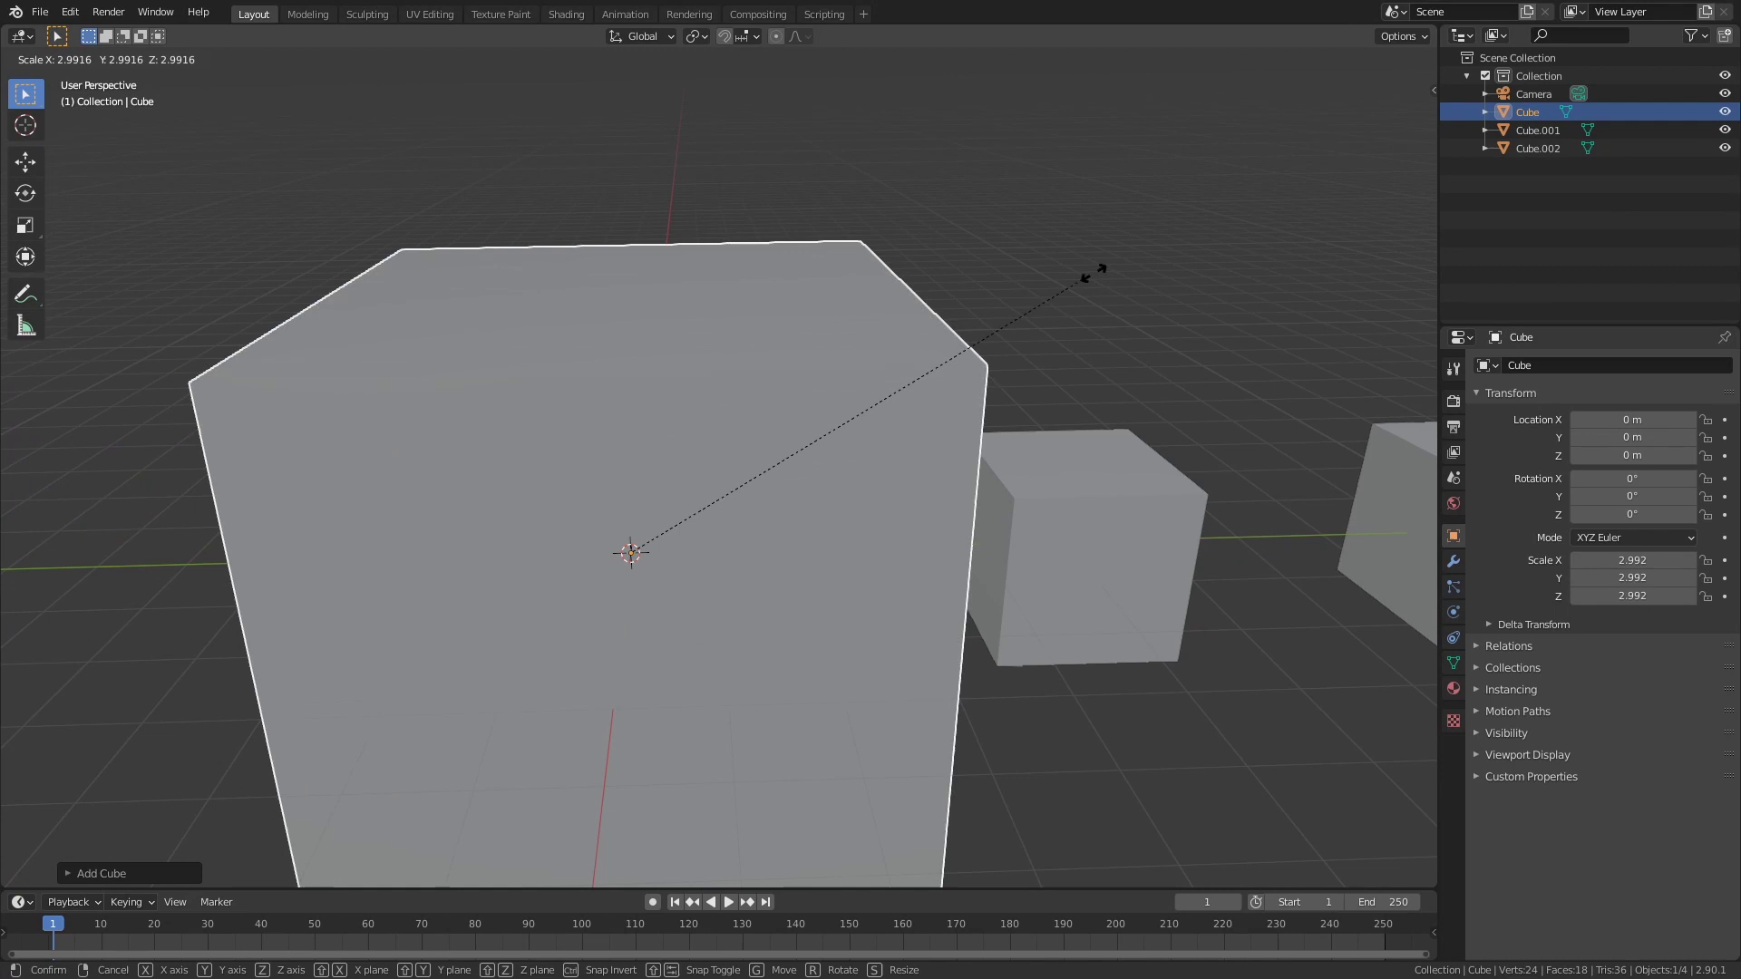
key("Escape")
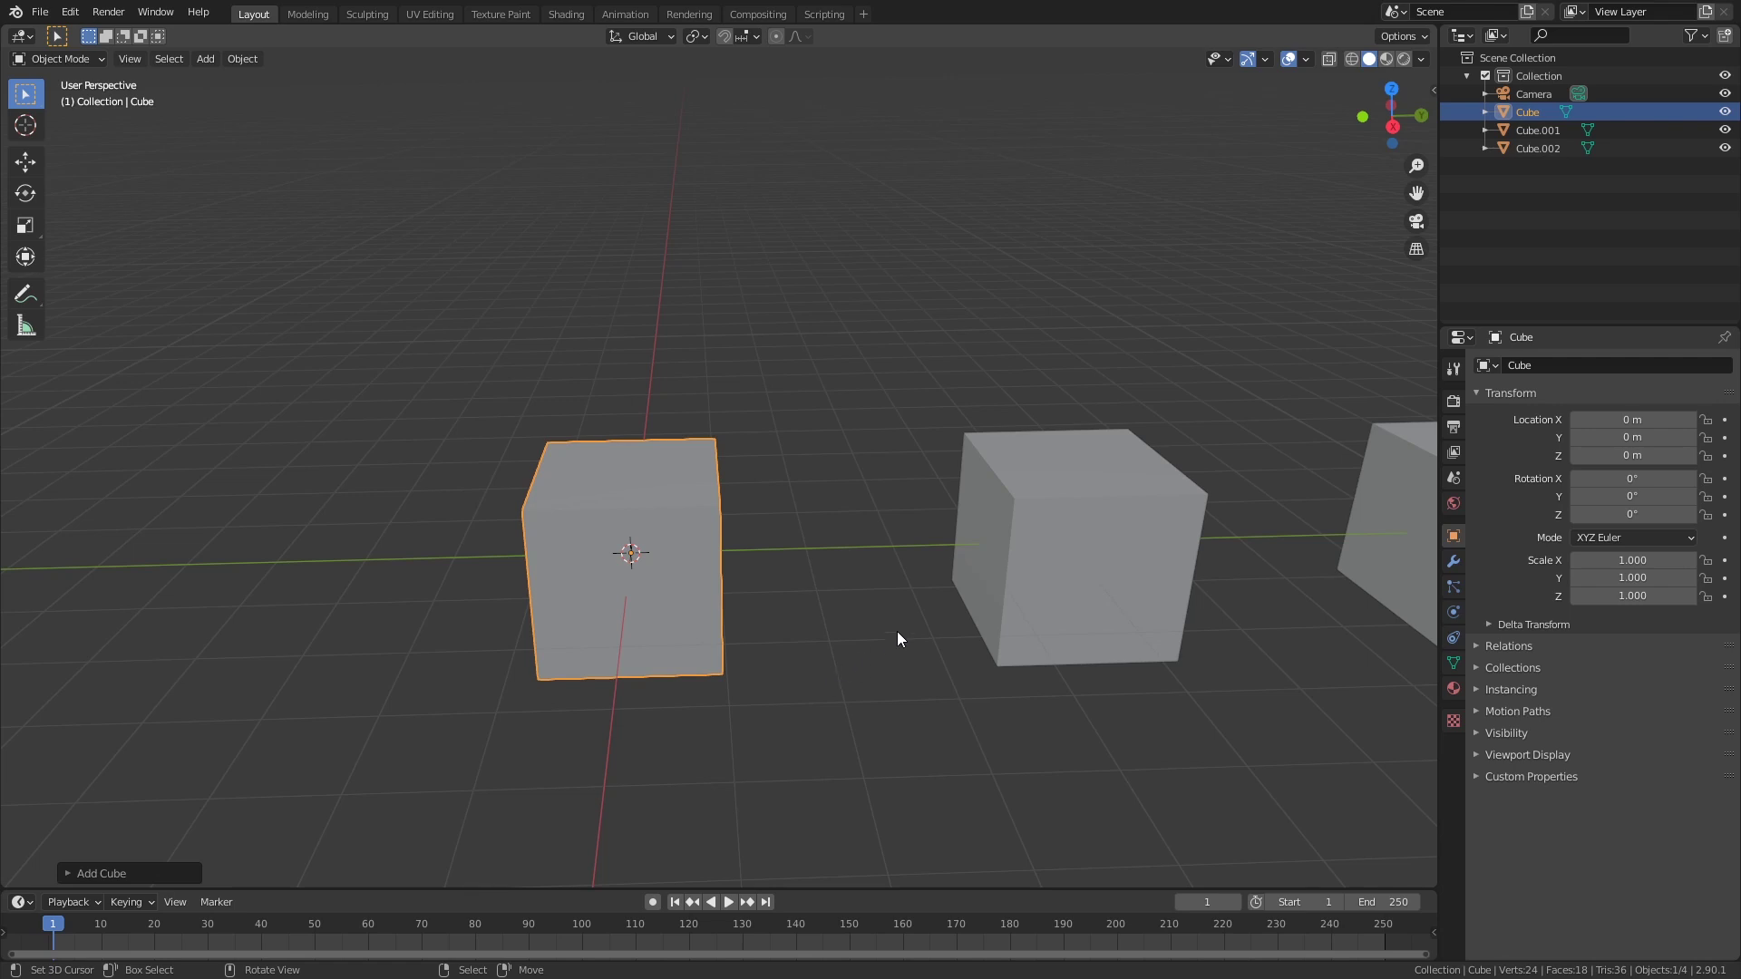
left_click(1057, 584)
middle_click_drag(1085, 601, 934, 603)
key("s")
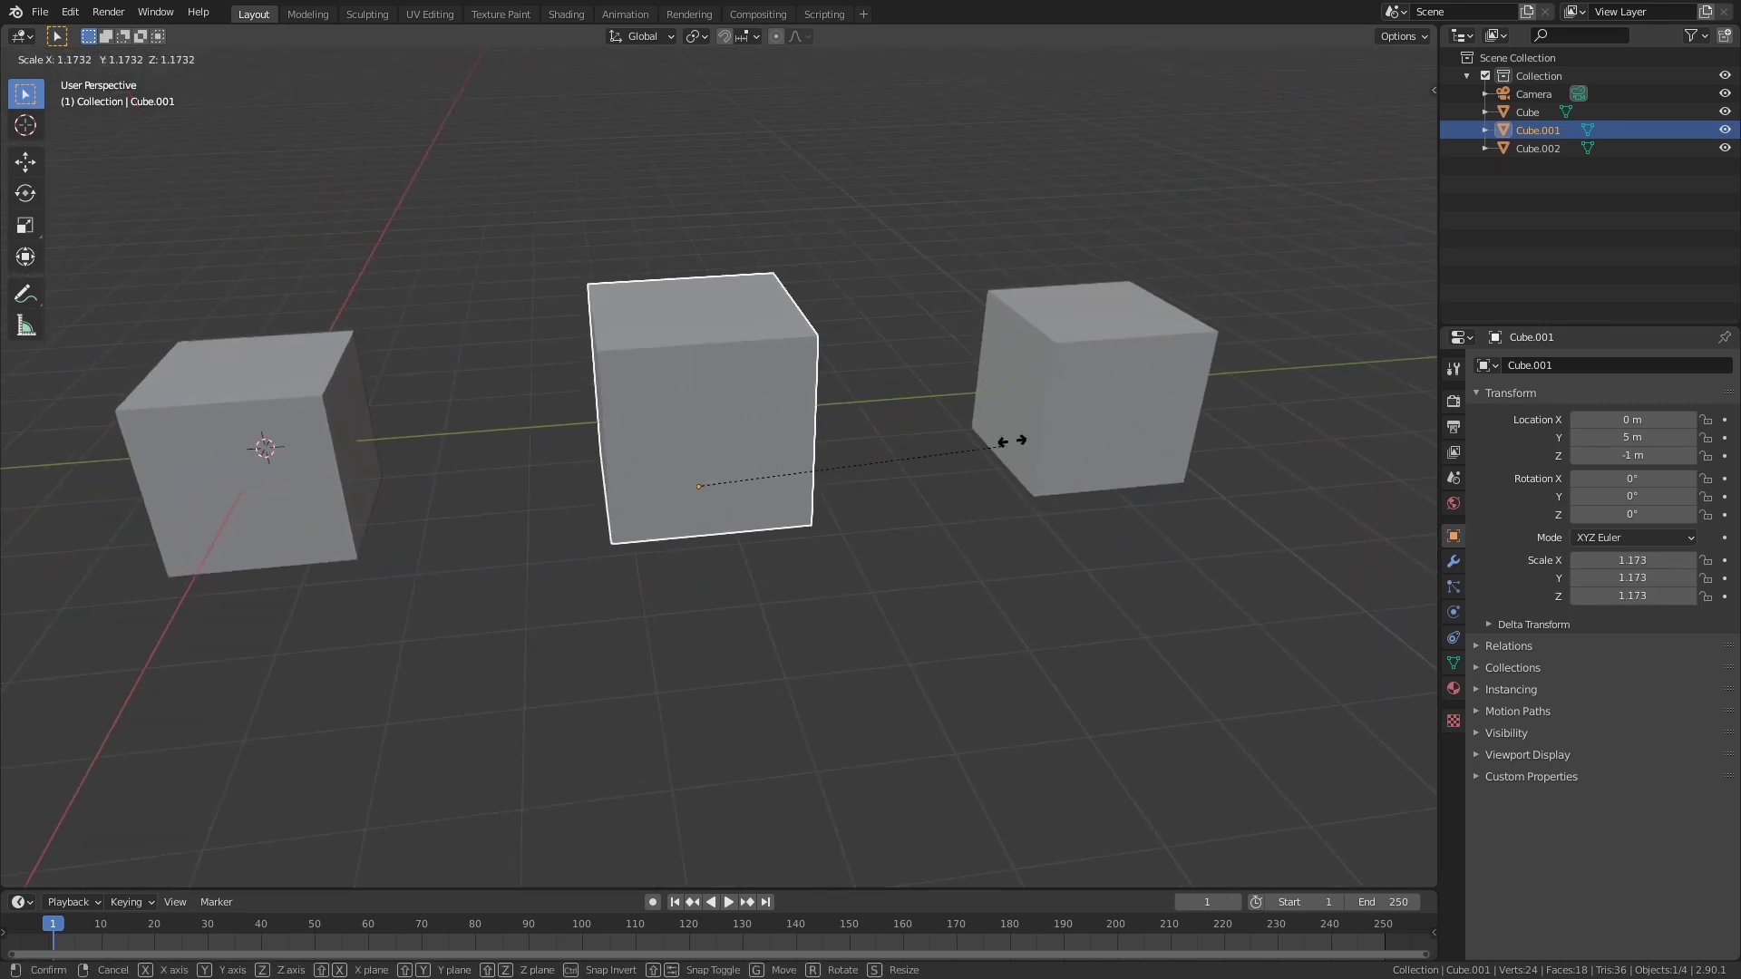
key("Escape")
left_click(350, 514)
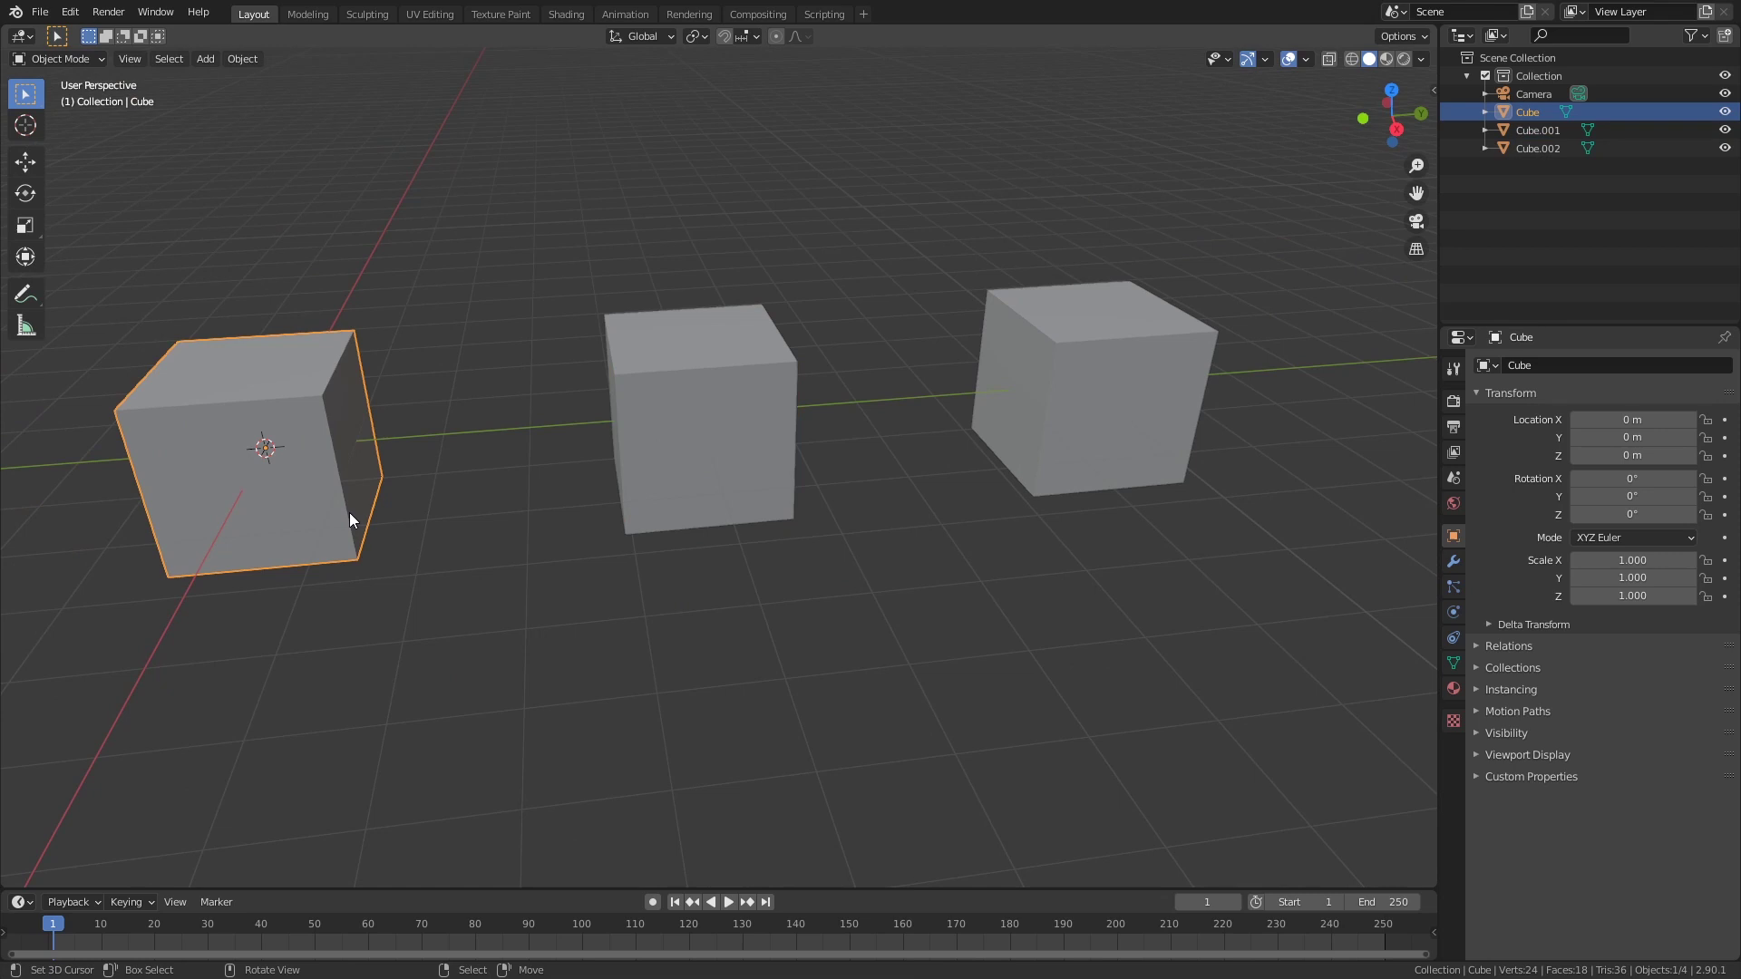
key("s")
key("Escape")
left_click(1182, 386)
middle_click_drag(1183, 379, 1070, 483)
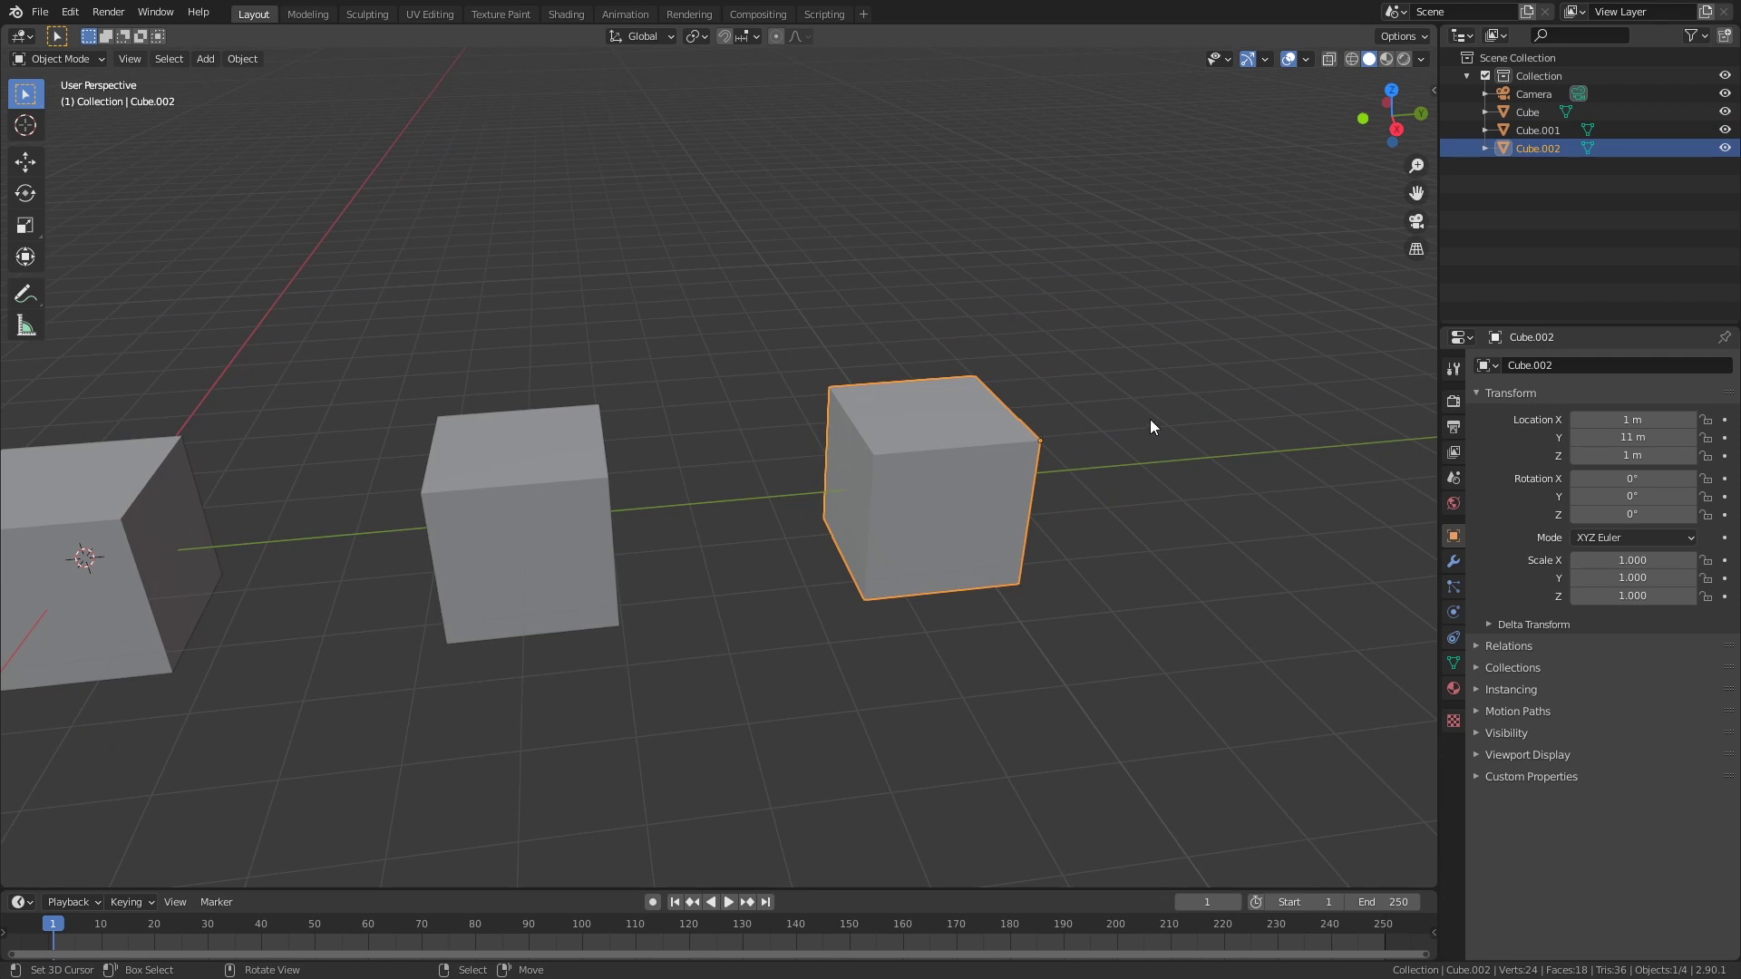
key("s")
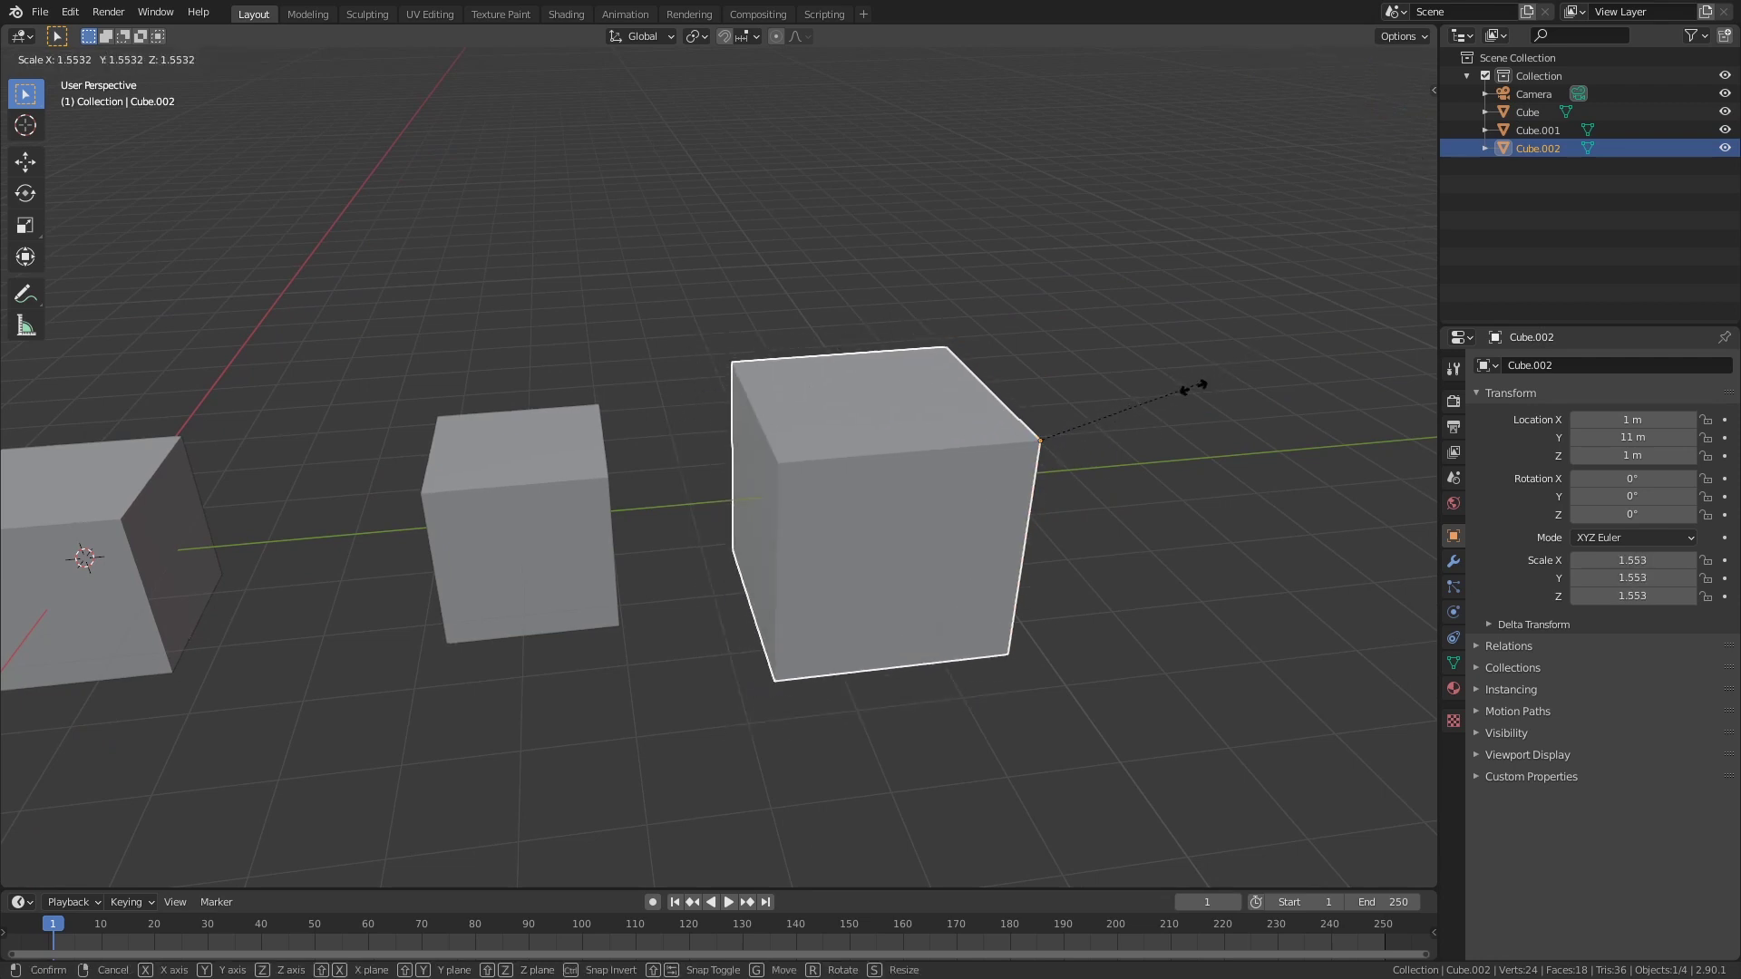
key("Escape")
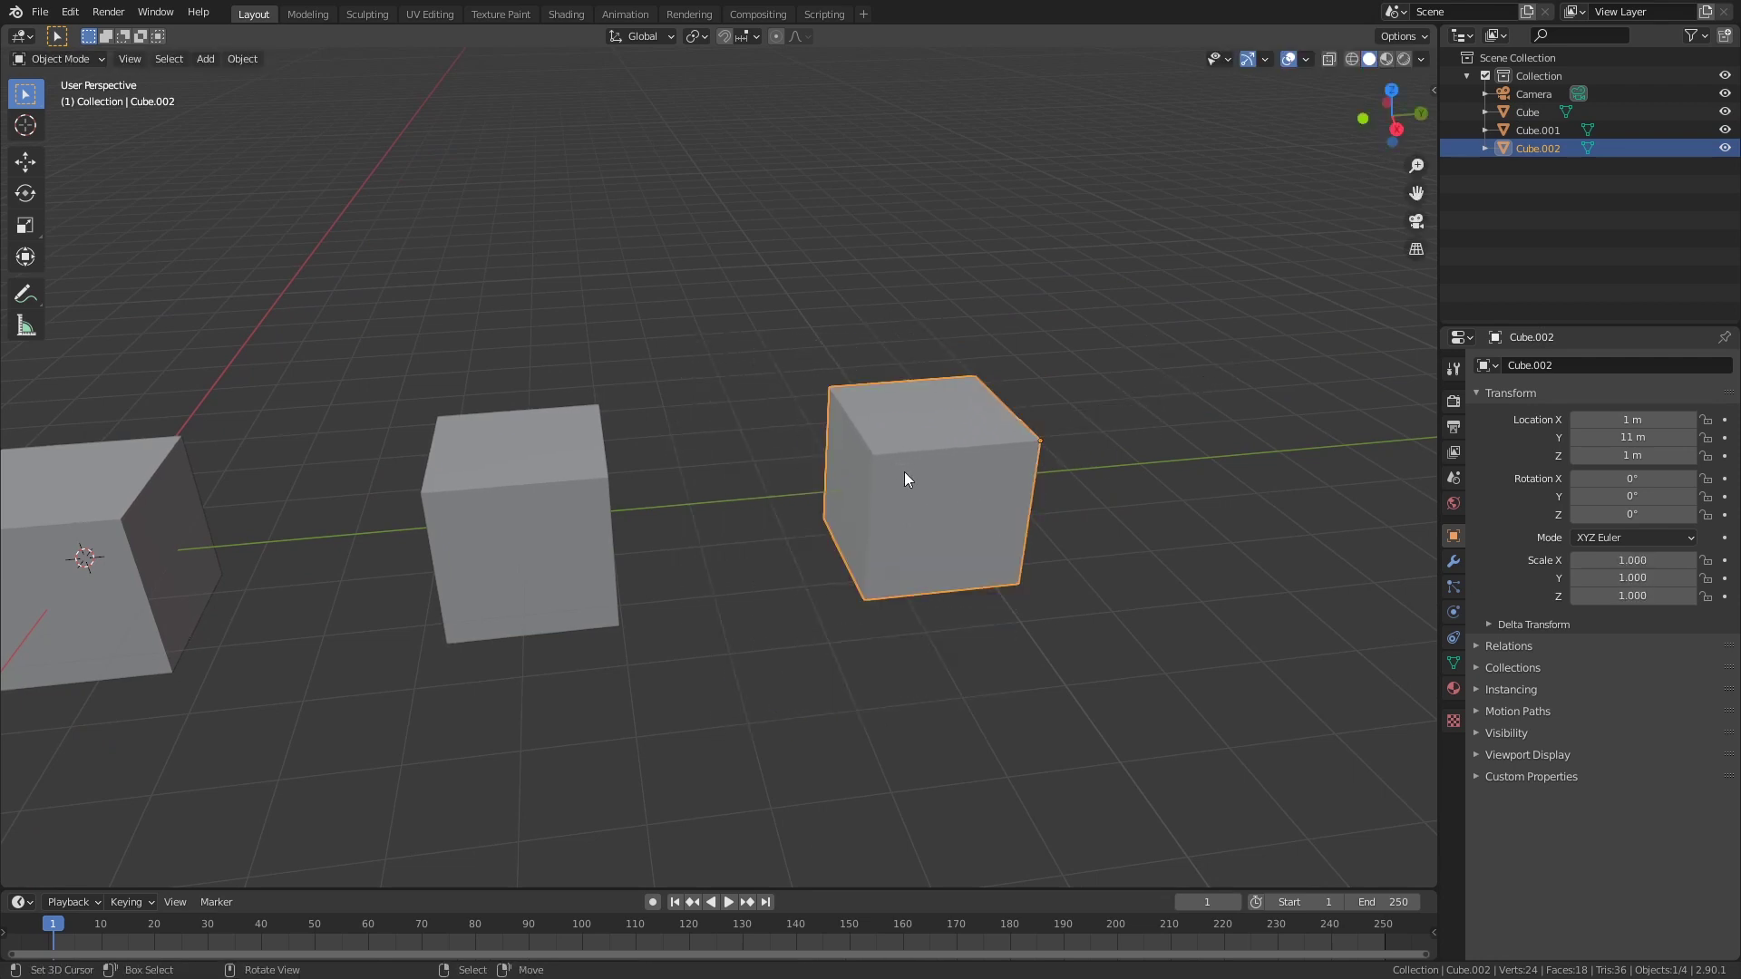
- Select Cube and shift its mesh in Edit Mode off the origin, keeping scale 1.000
middle_click_drag(998, 502, 983, 413)
left_click(656, 512)
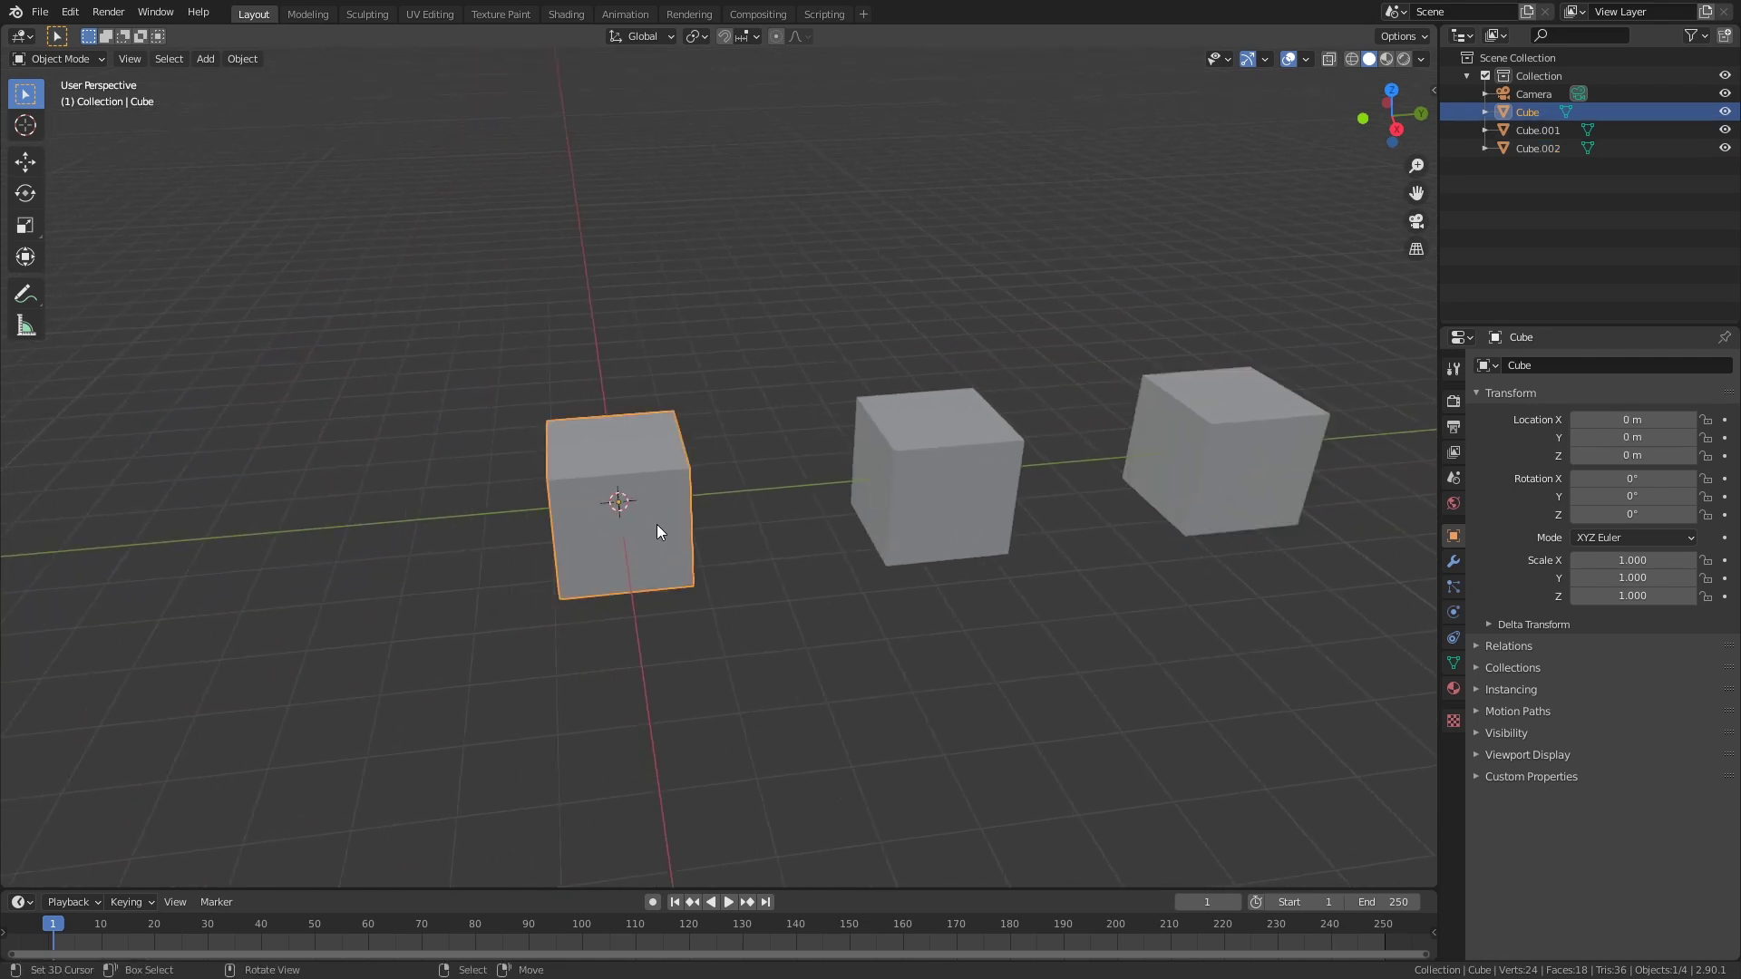
key("Tab")
middle_click_drag(772, 377, 867, 404)
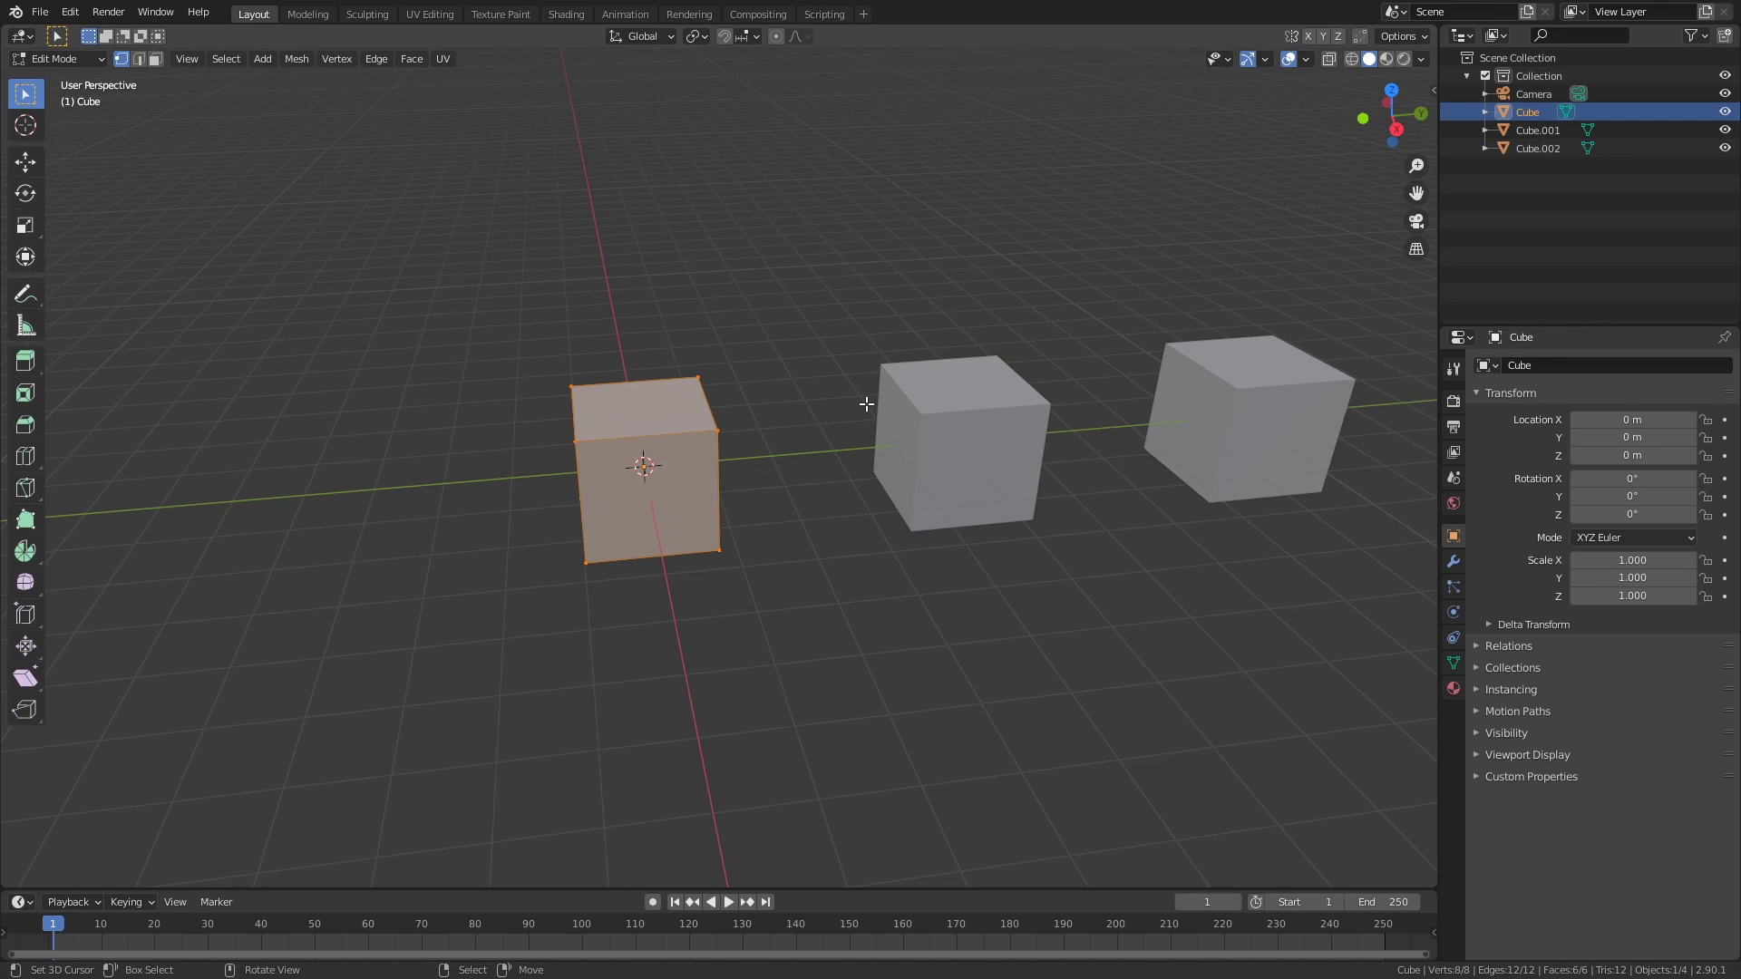
key("g")
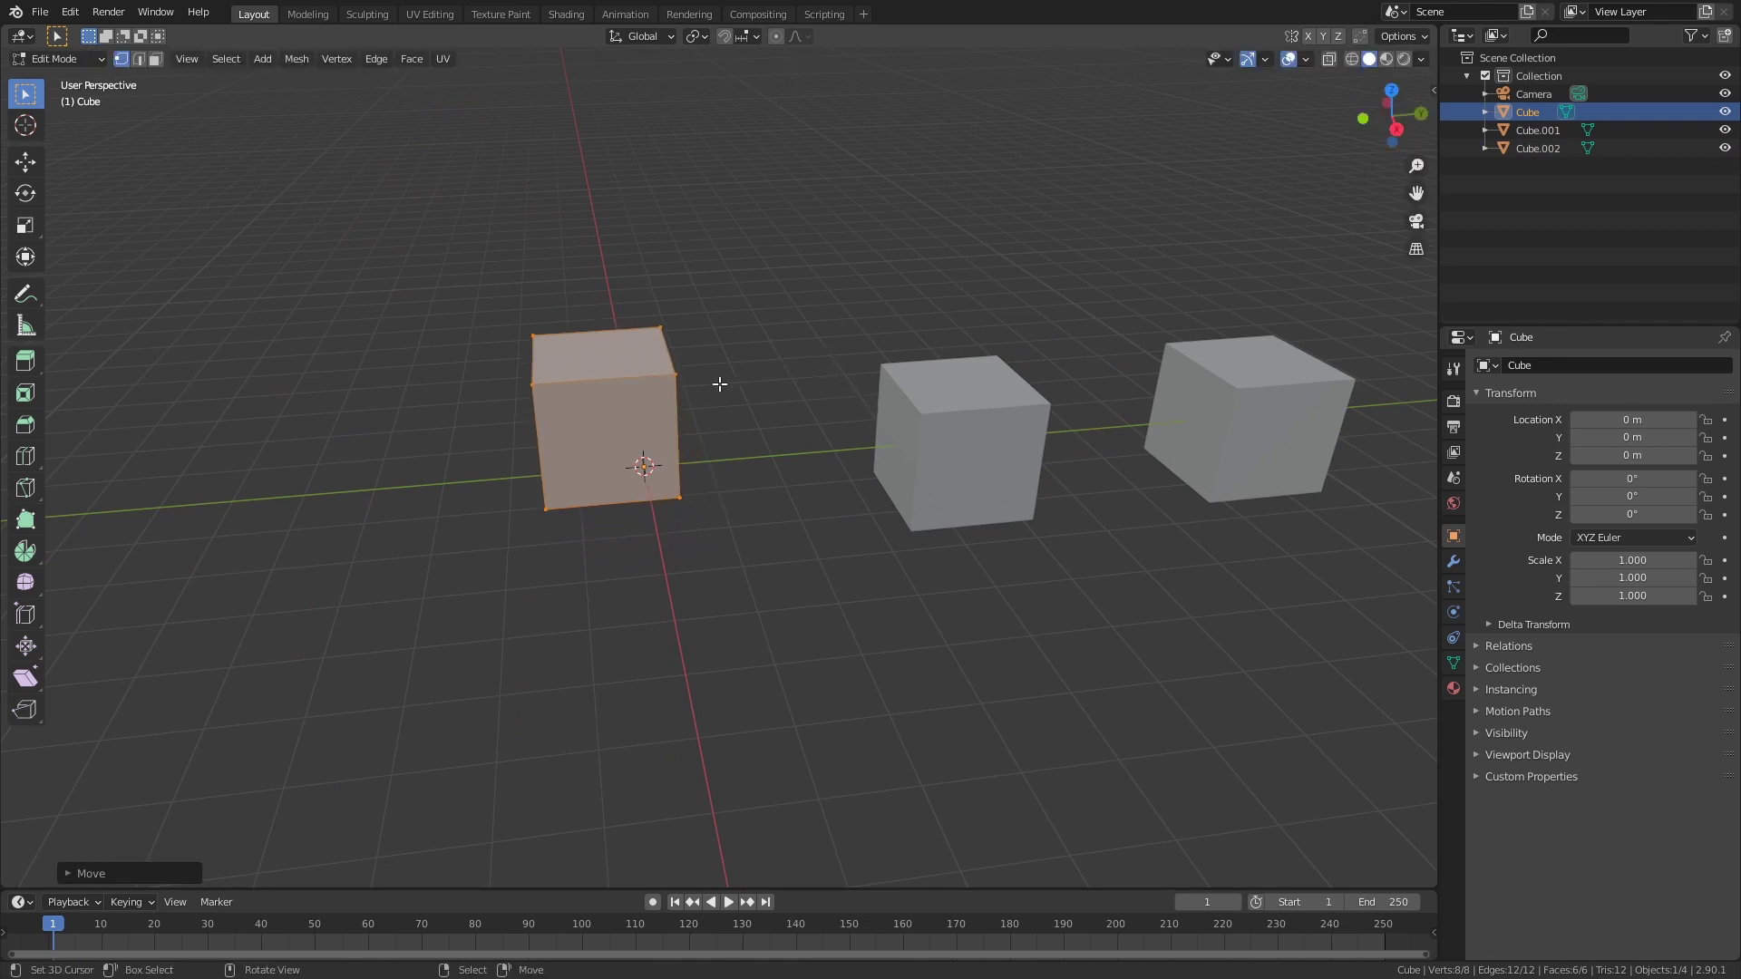
key("Escape")
key("Tab")
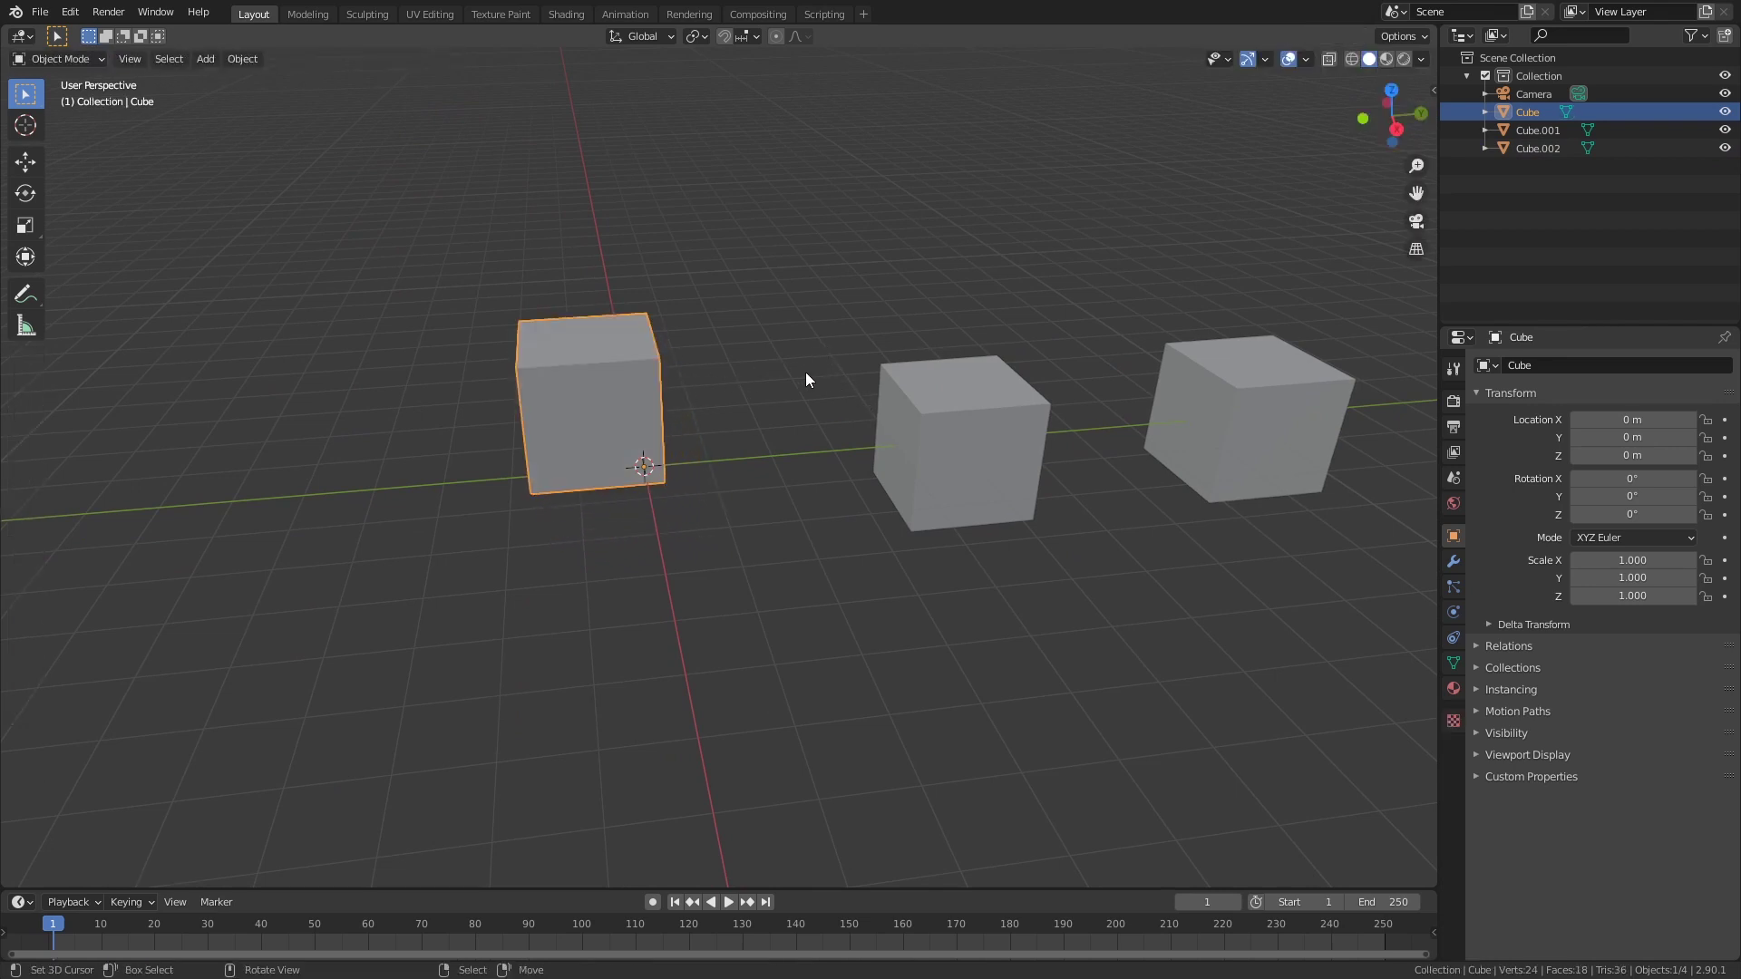
key("s")
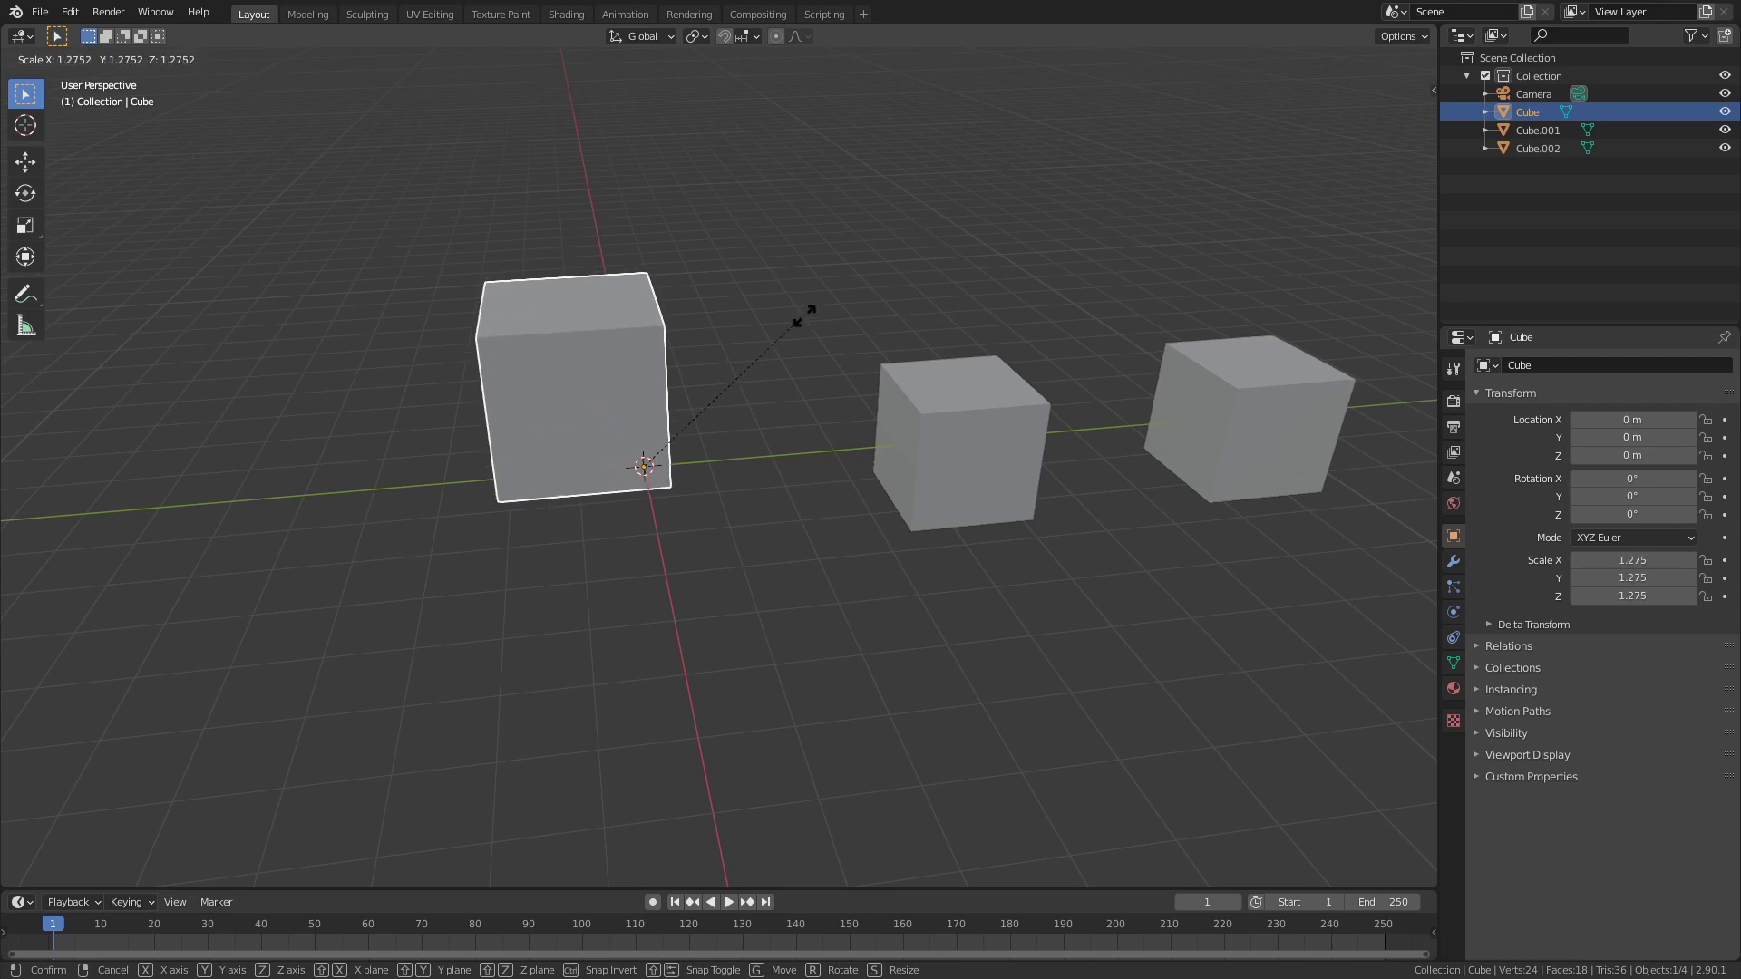
key("Escape")
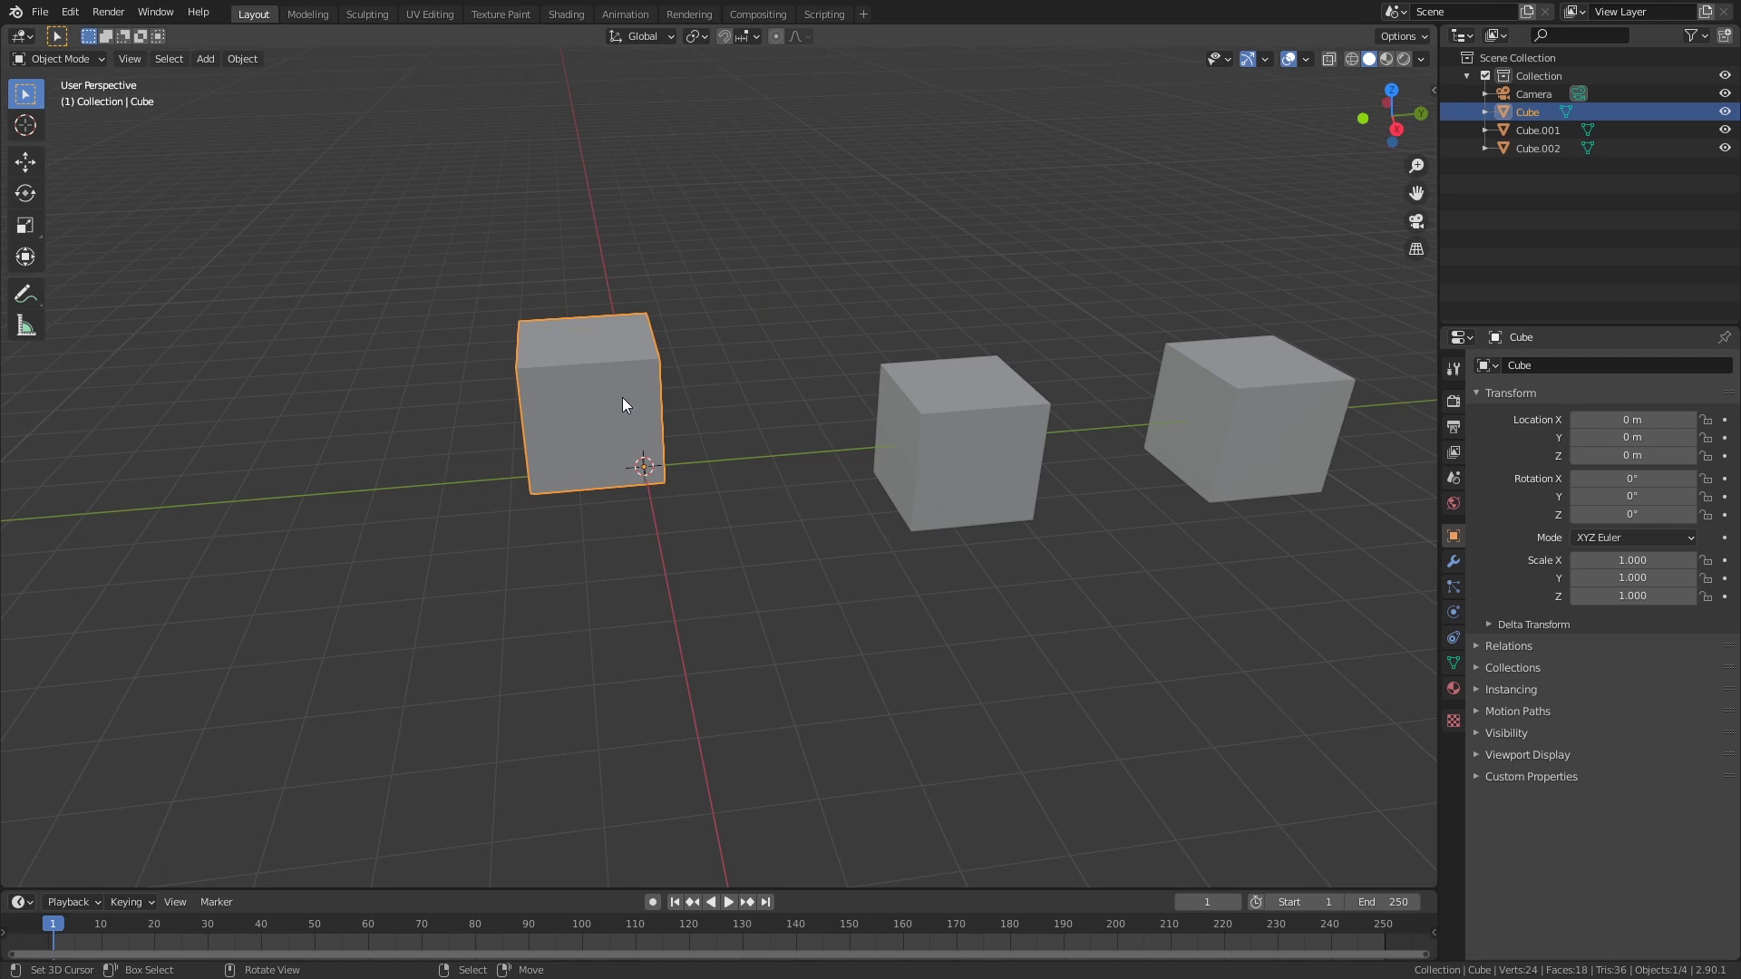
- Snap the 3D cursor to the centre of the Cube's shifted mesh with Cursor to Selected
scroll(623, 398, "up", 3)
middle_click_drag(635, 471, 905, 546, "shift")
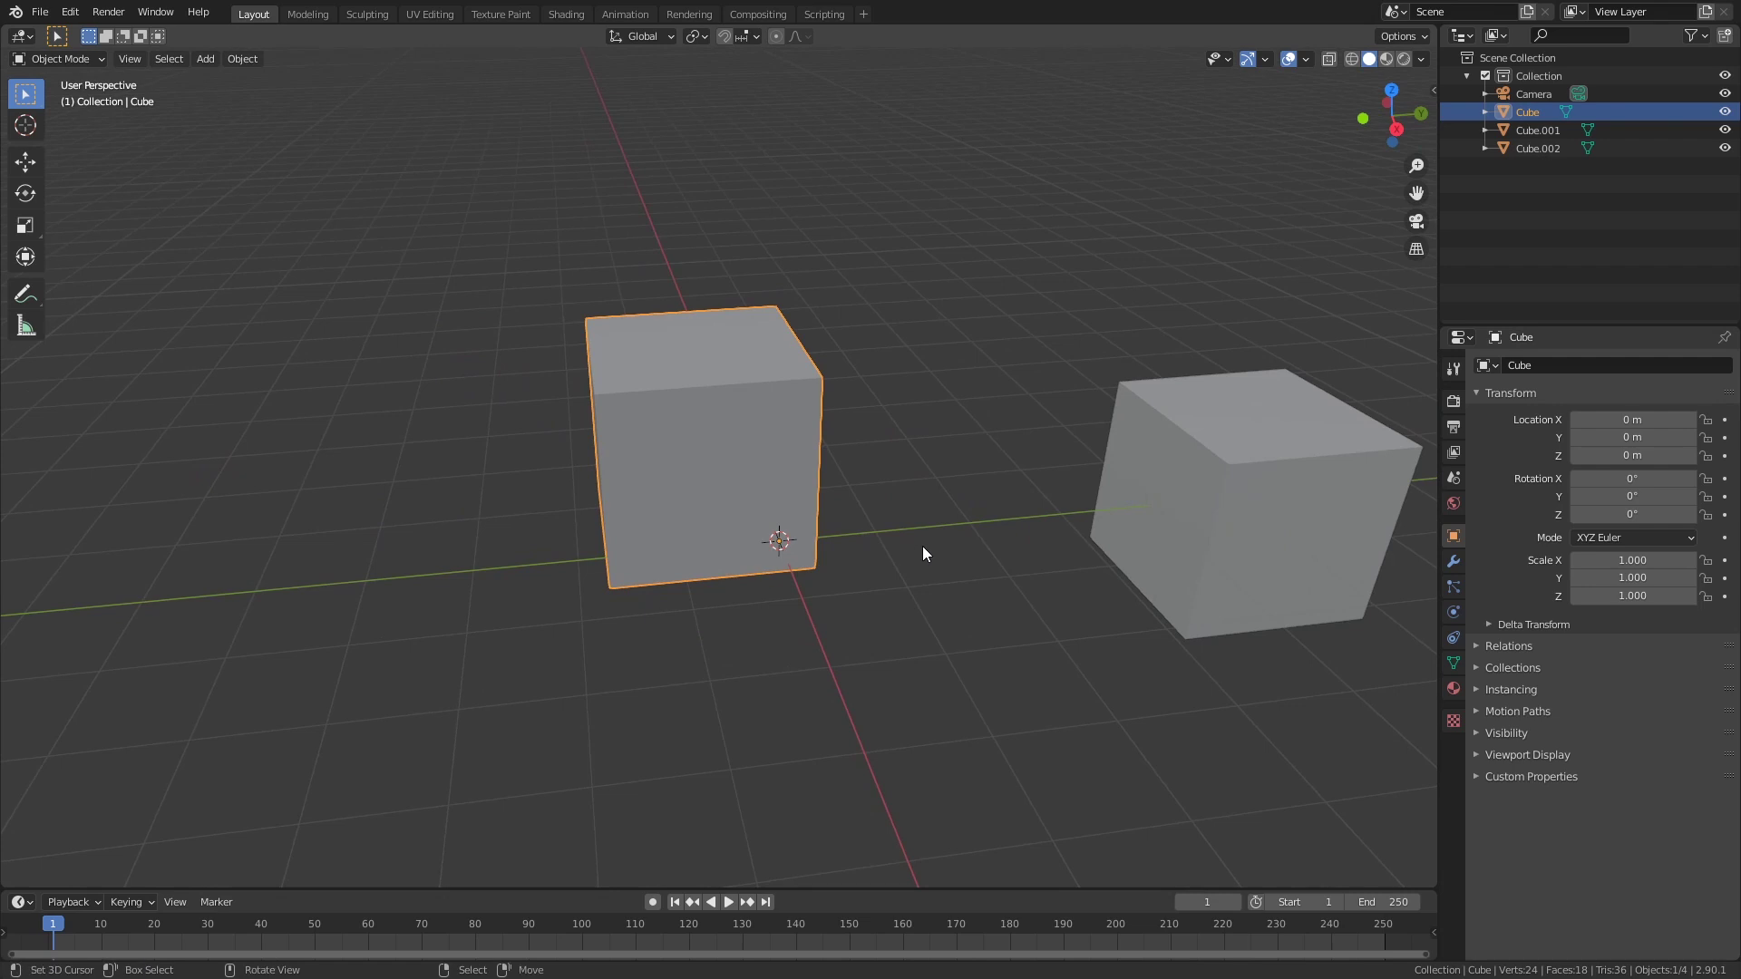
key("Tab")
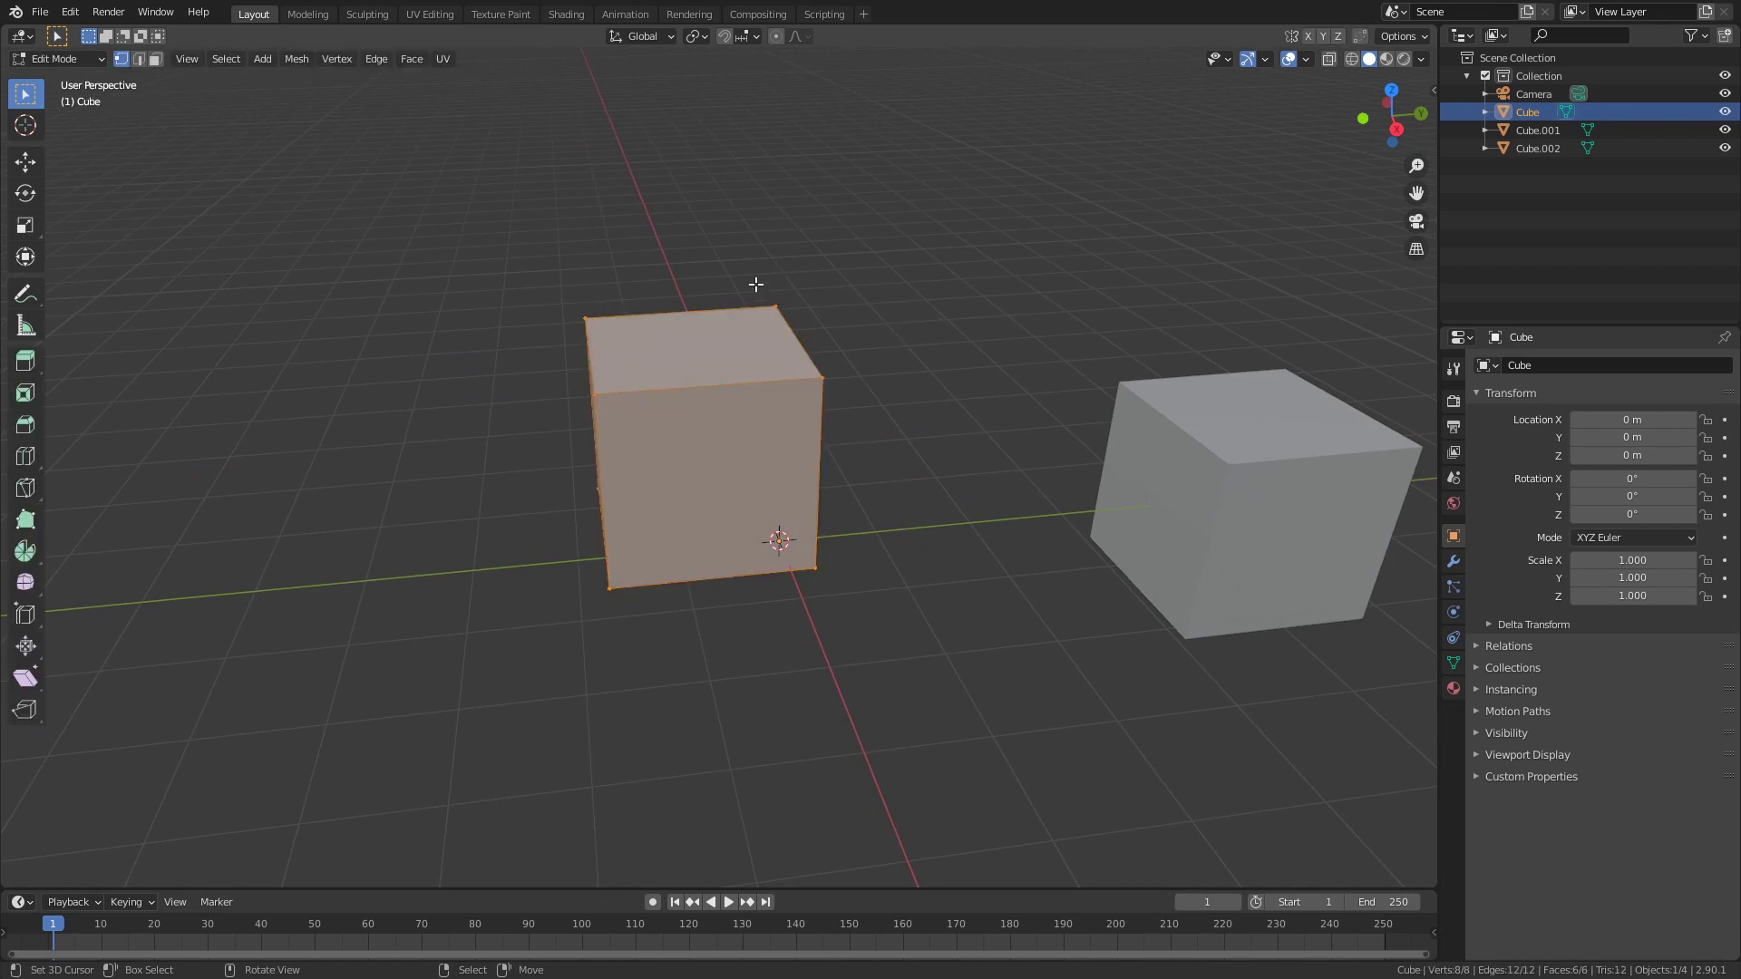
key("shift+s")
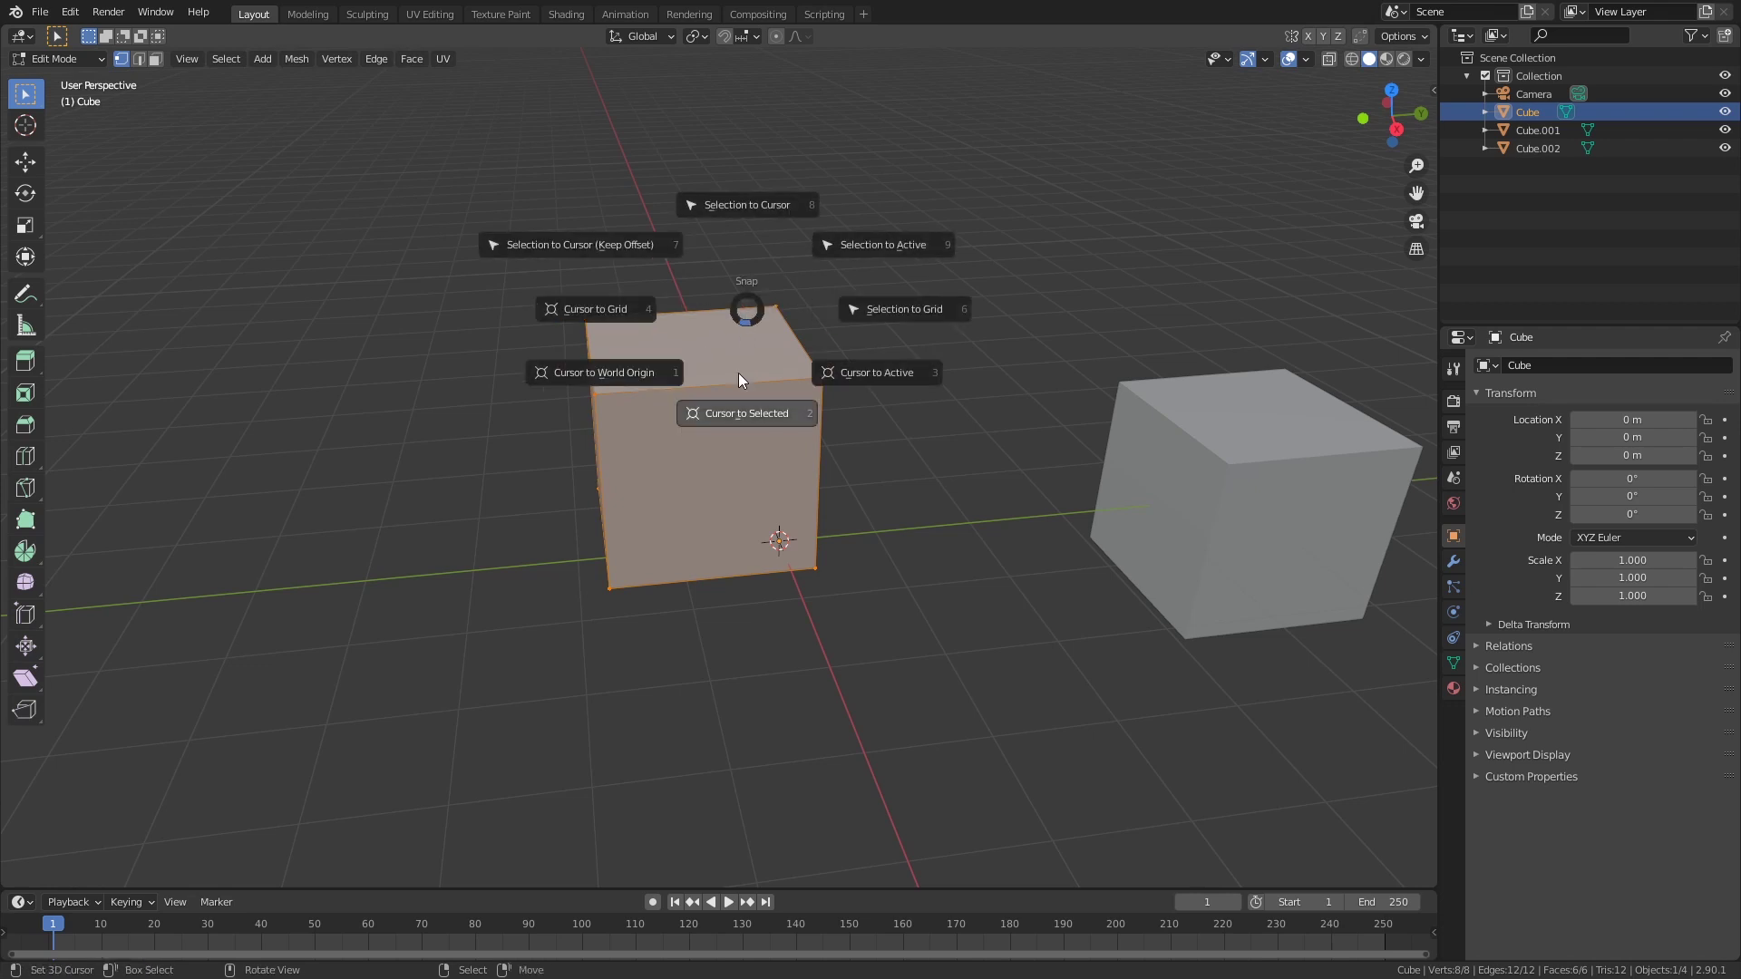
left_click(740, 414)
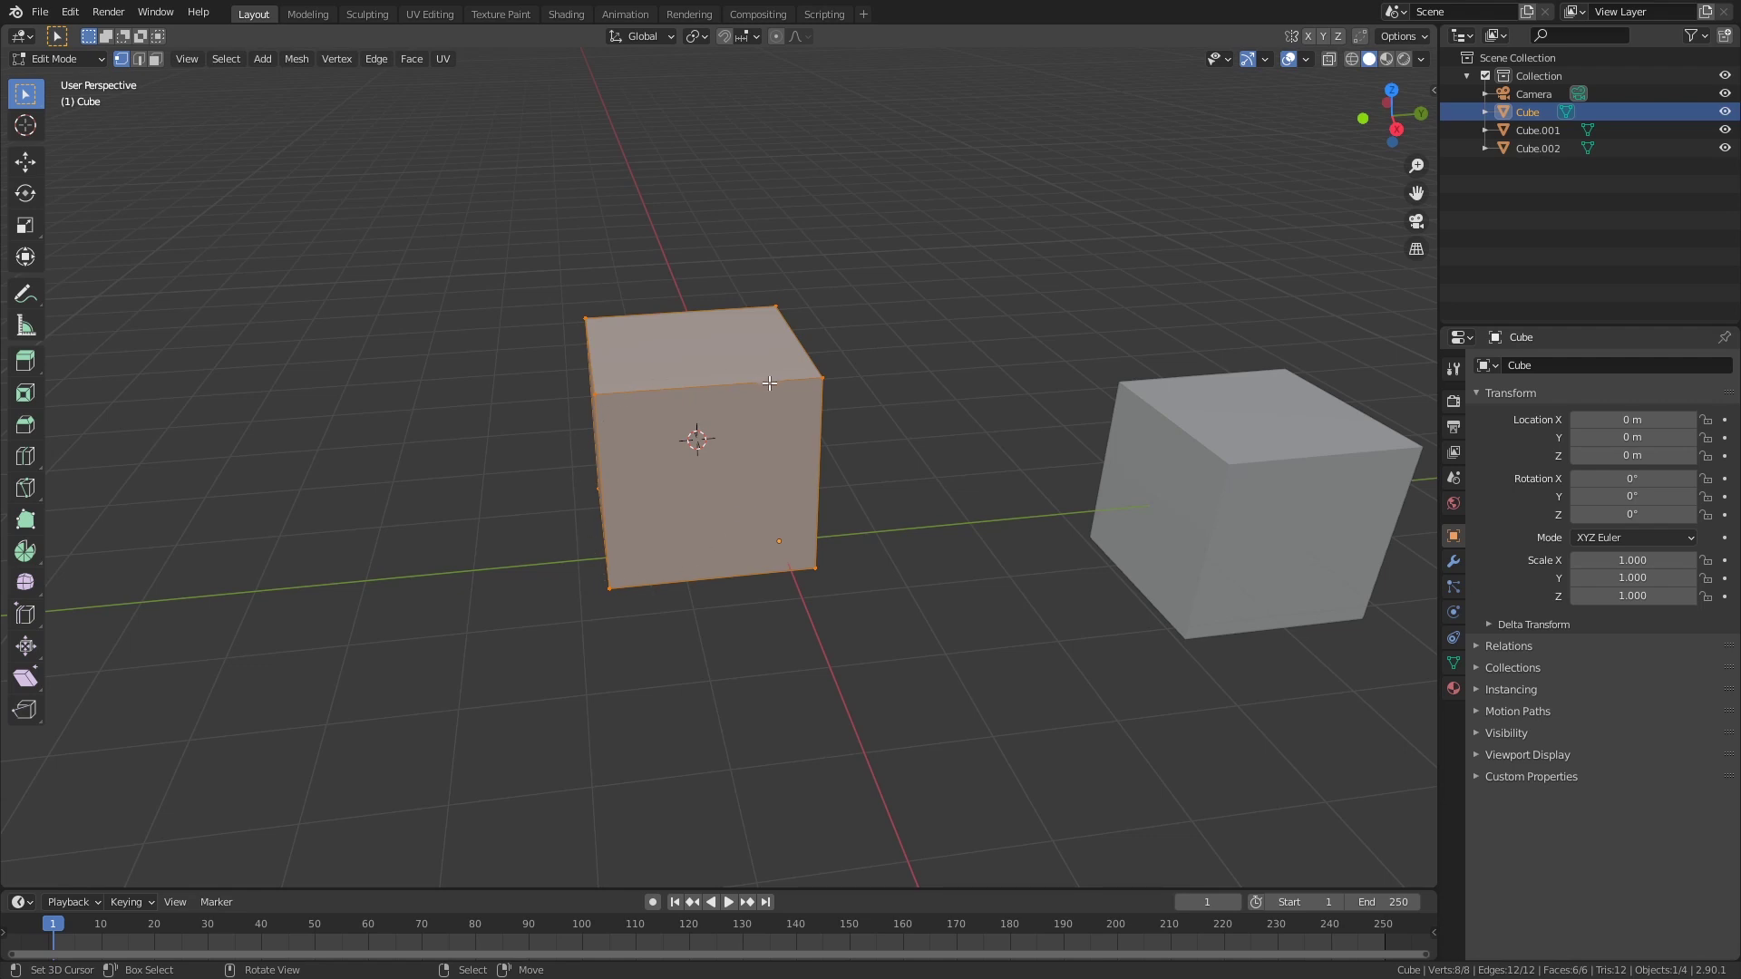
key("shift+s")
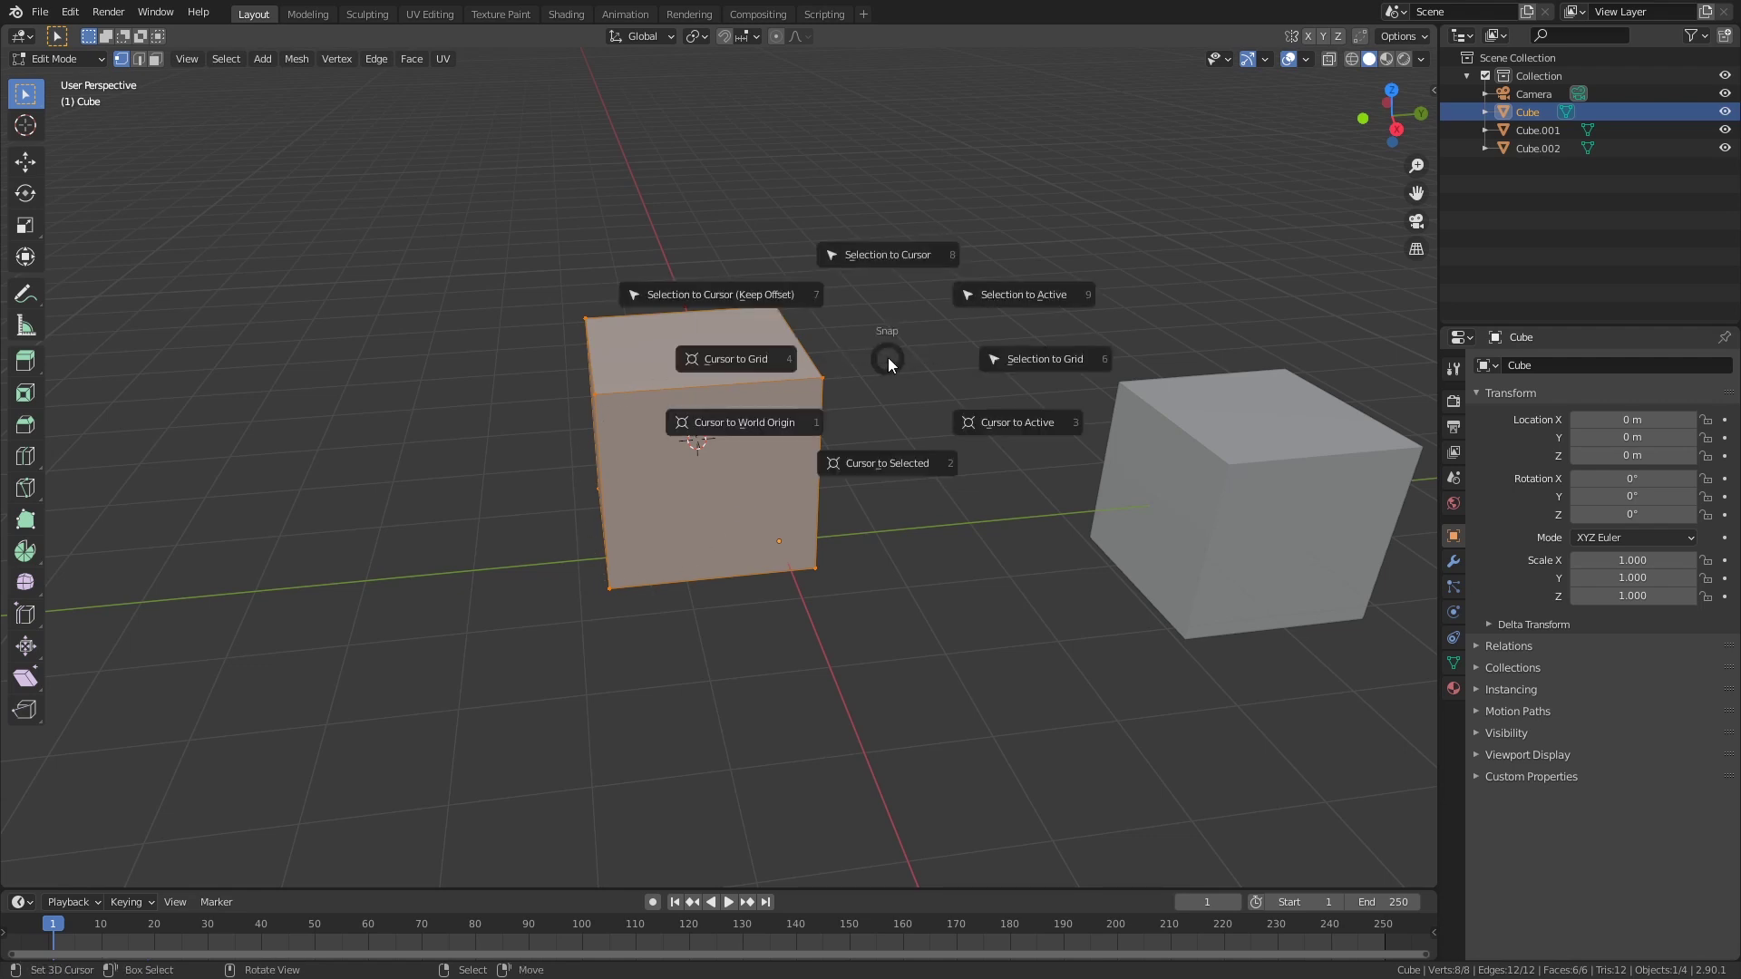
left_click(887, 394)
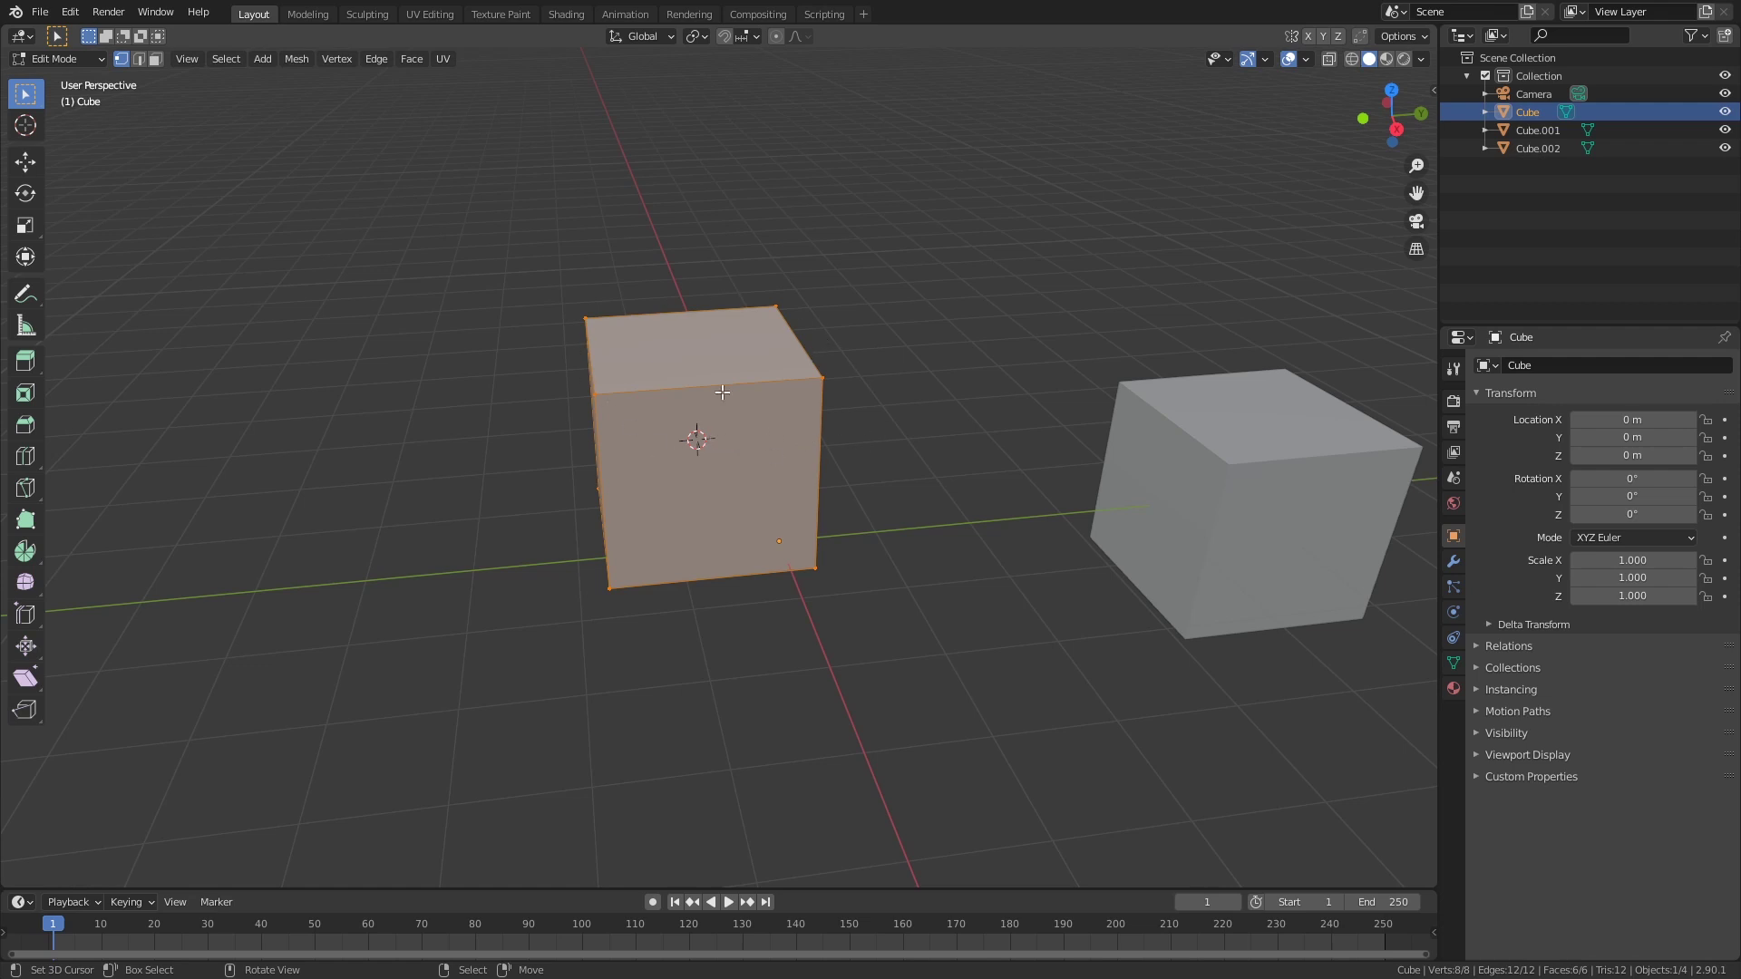
key("Tab")
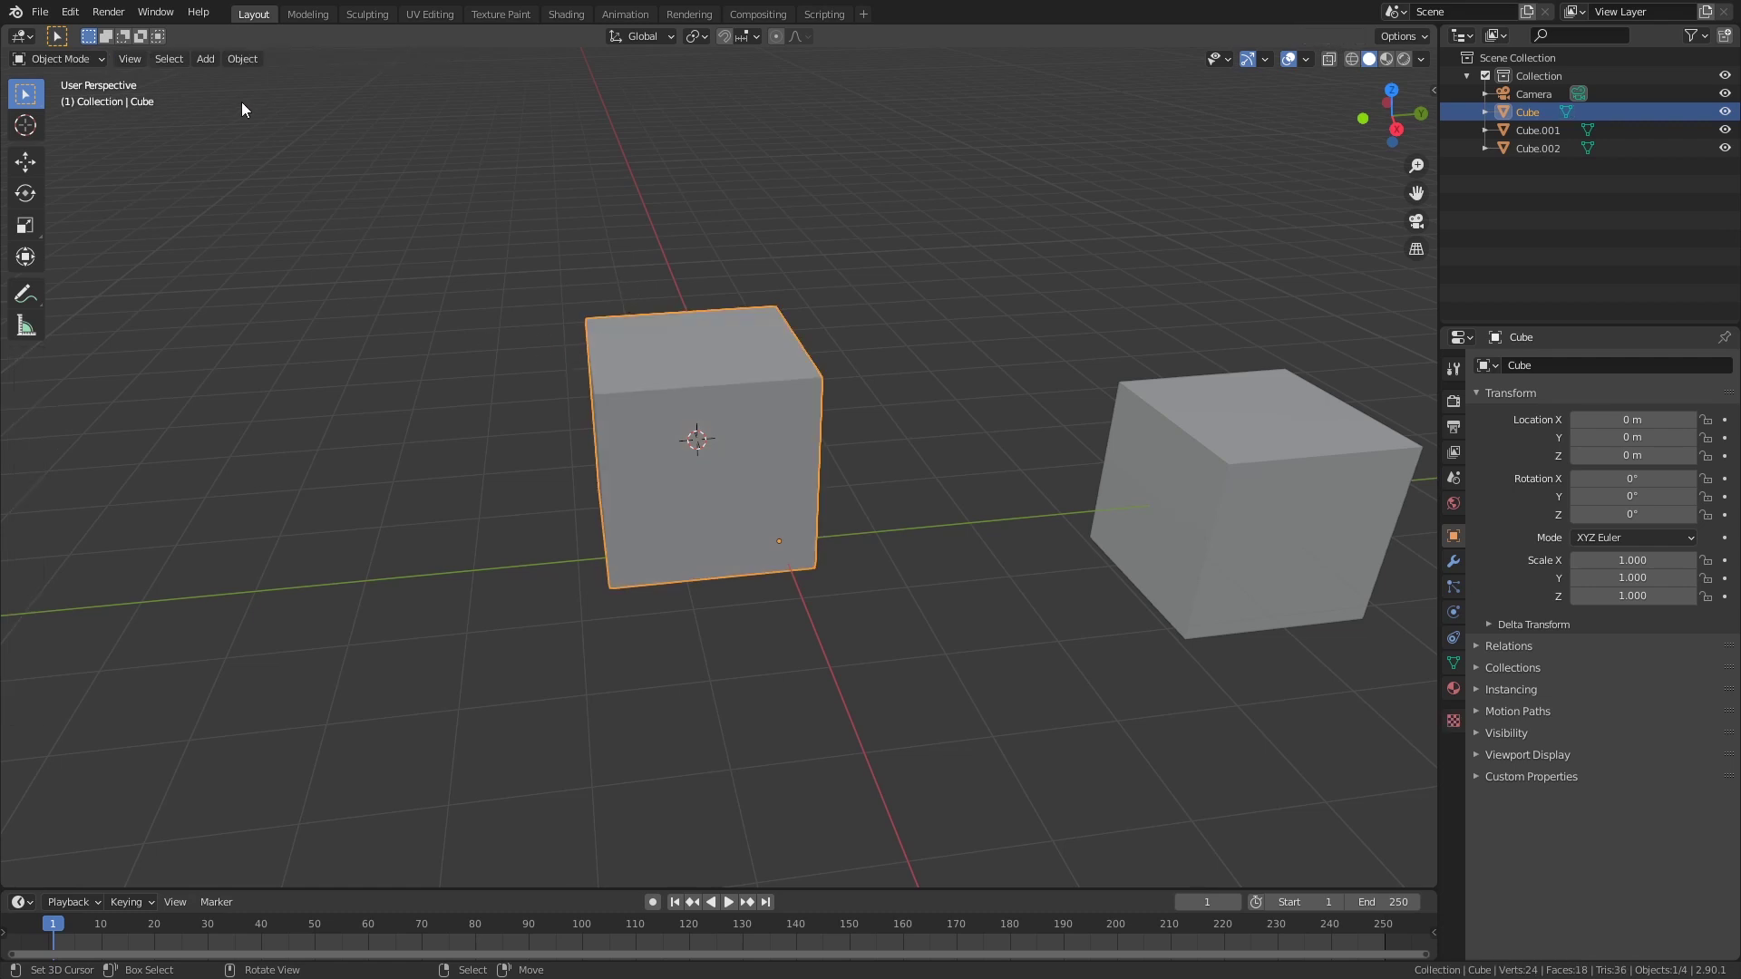
- Set Cube's origin to the 3D cursor with Origin to 3D Cursor
left_click(242, 59)
mouse_move(258, 96)
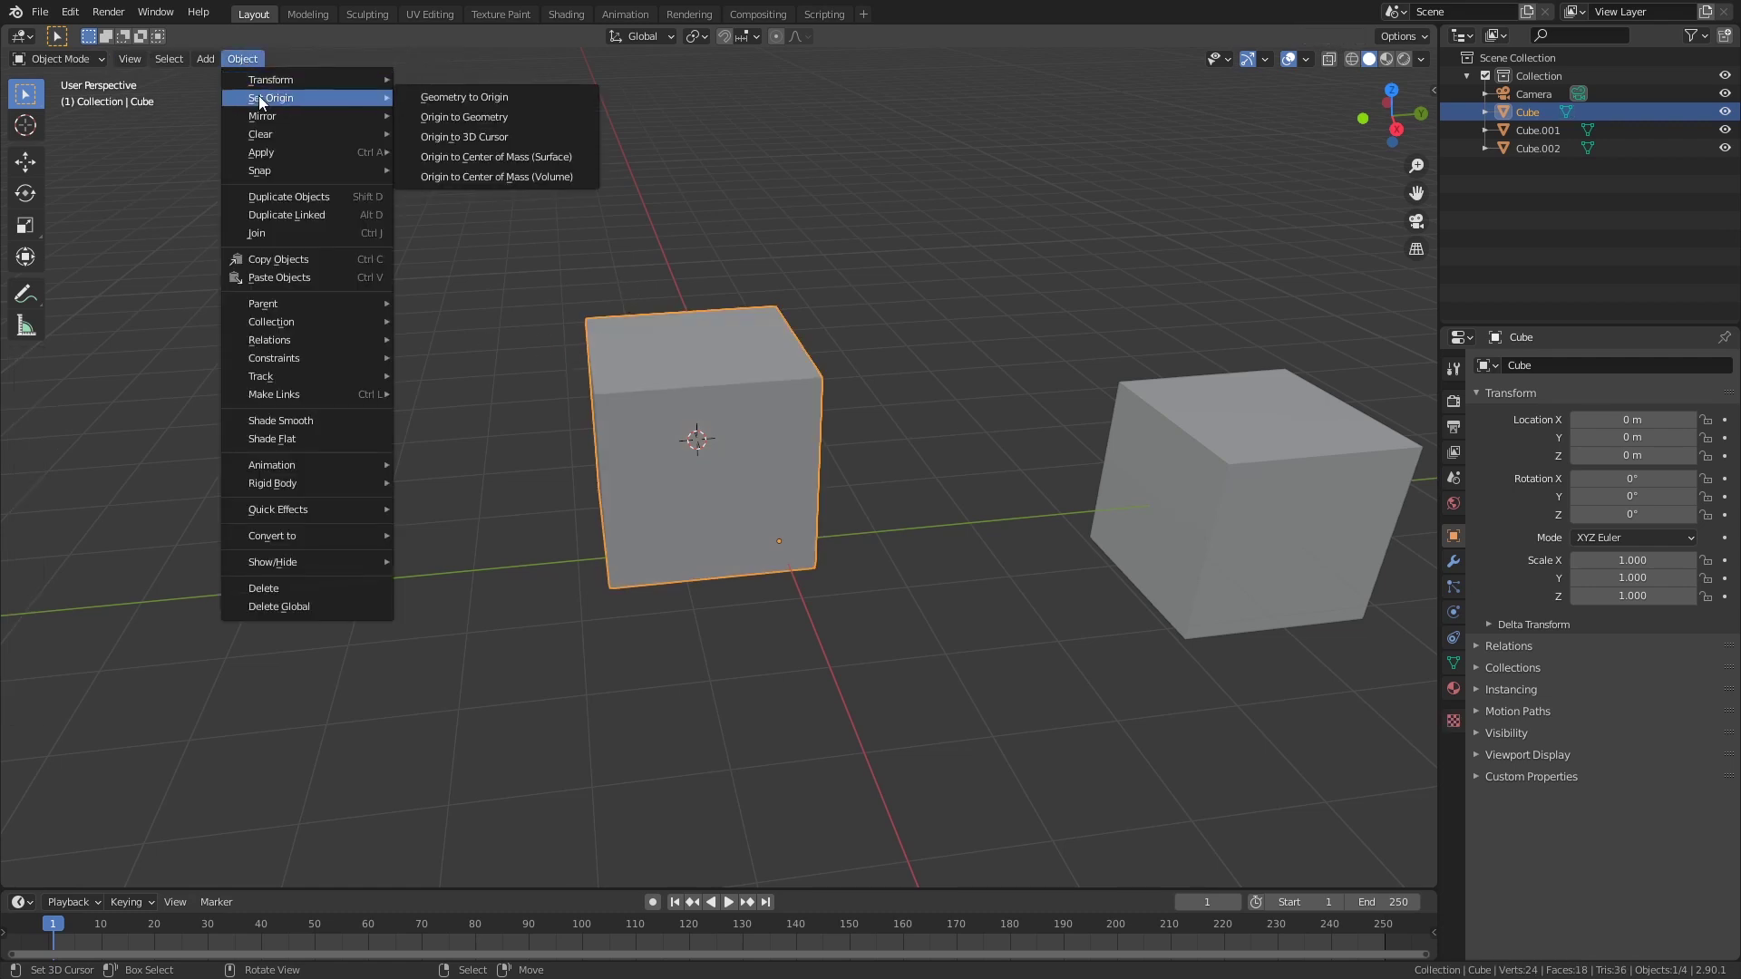
left_click(444, 139)
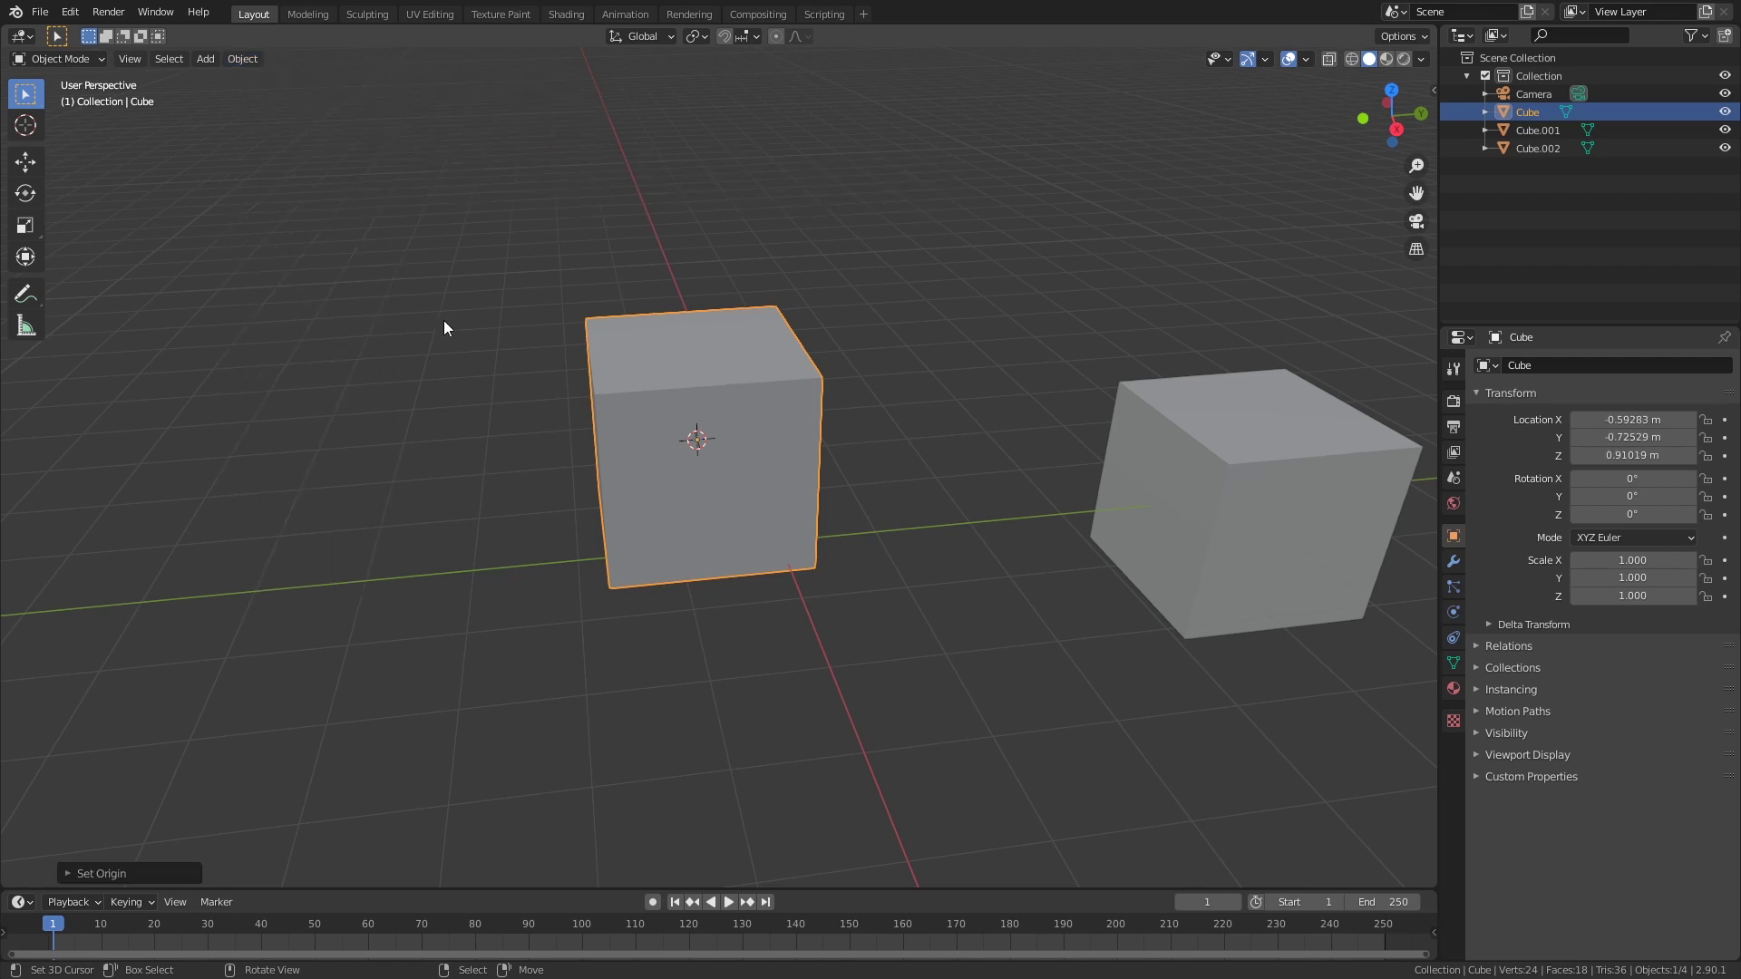
- Recentre Cube.001's origin on its geometry with Origin to Geometry
left_click(1170, 435)
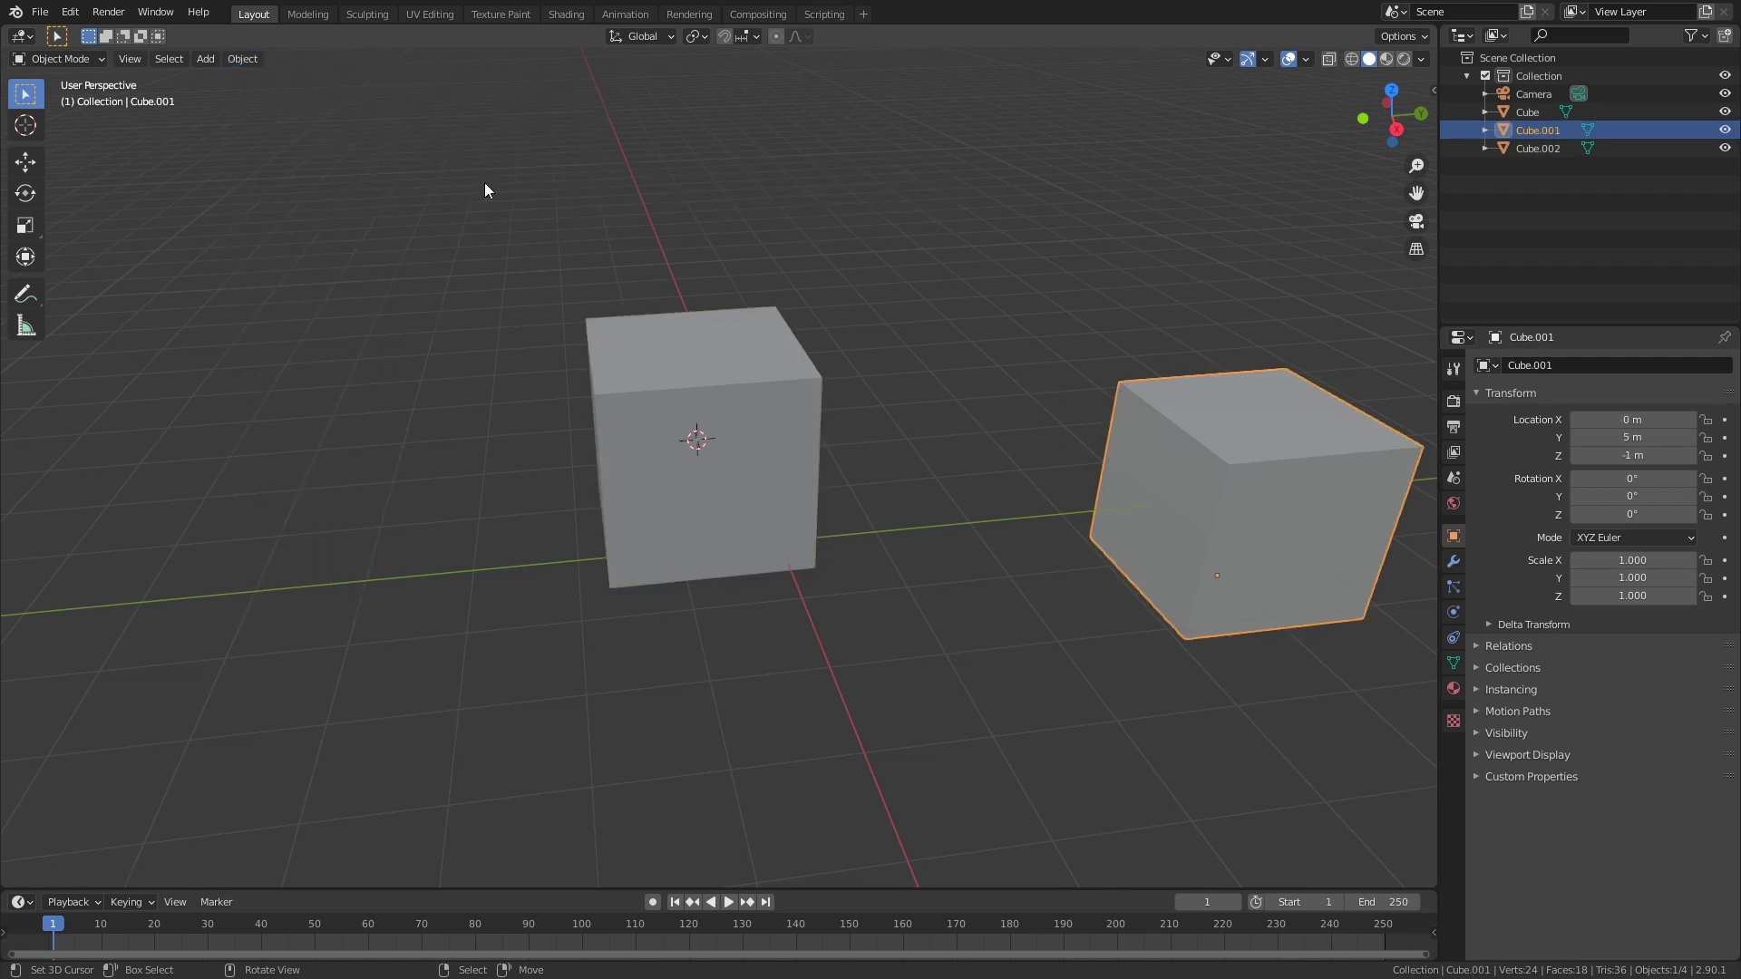
left_click(243, 59)
mouse_move(272, 96)
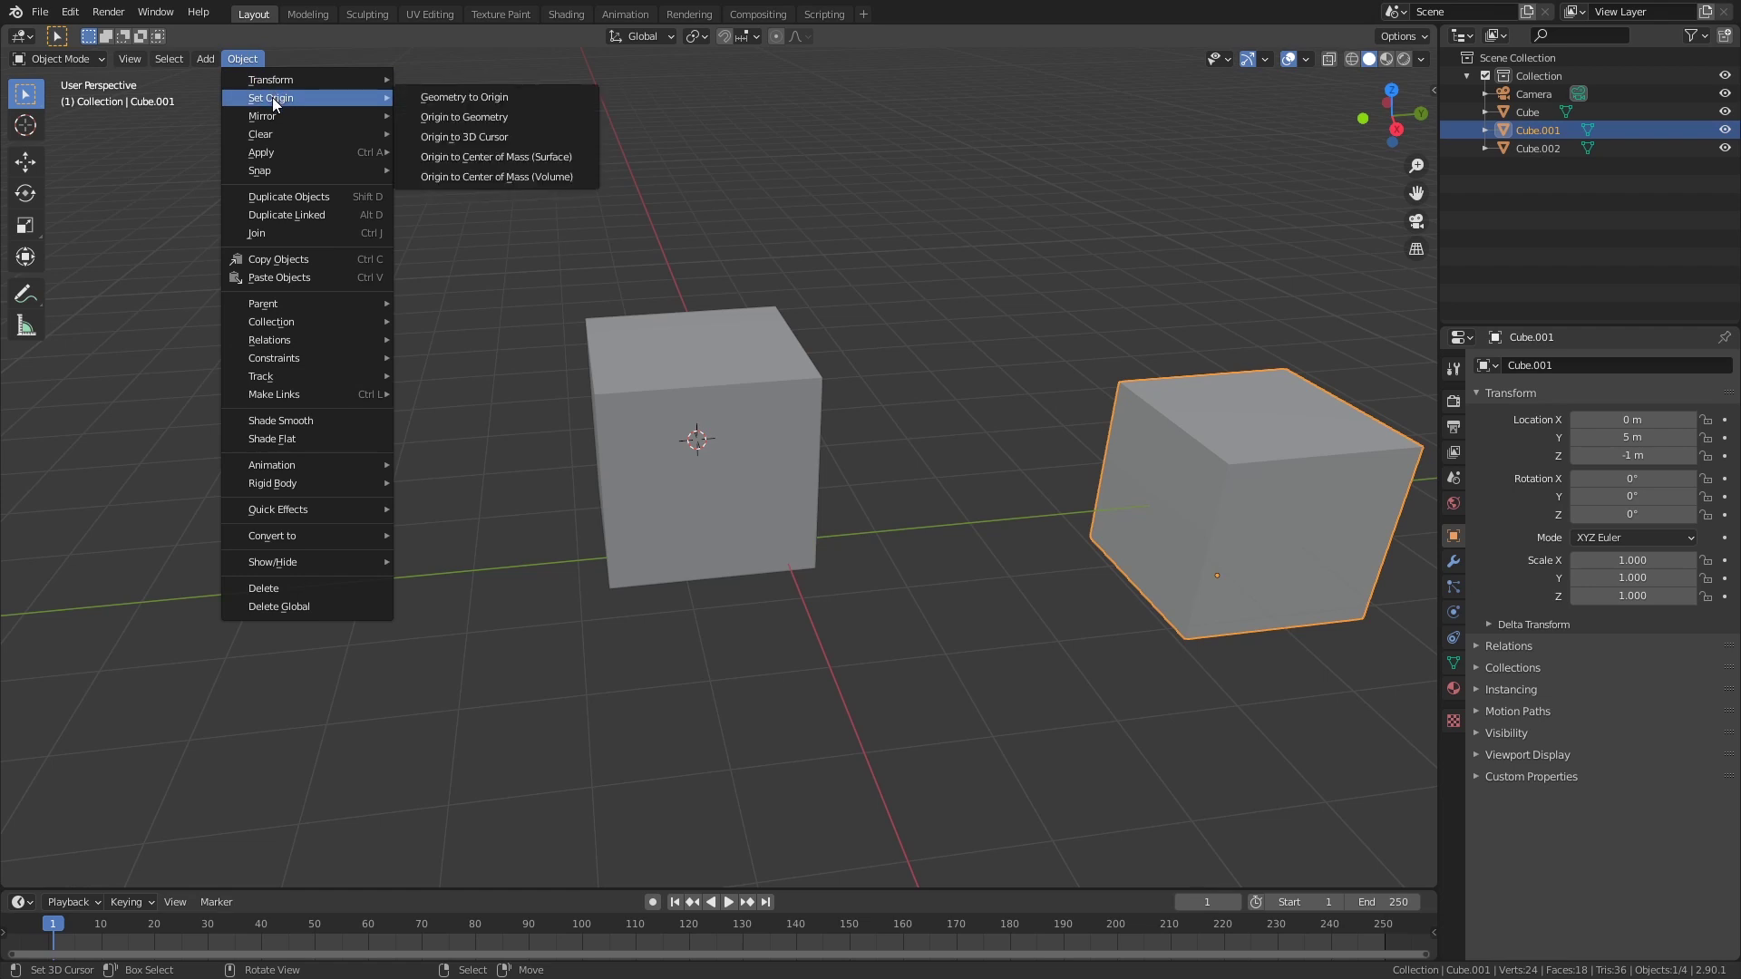
left_click(450, 118)
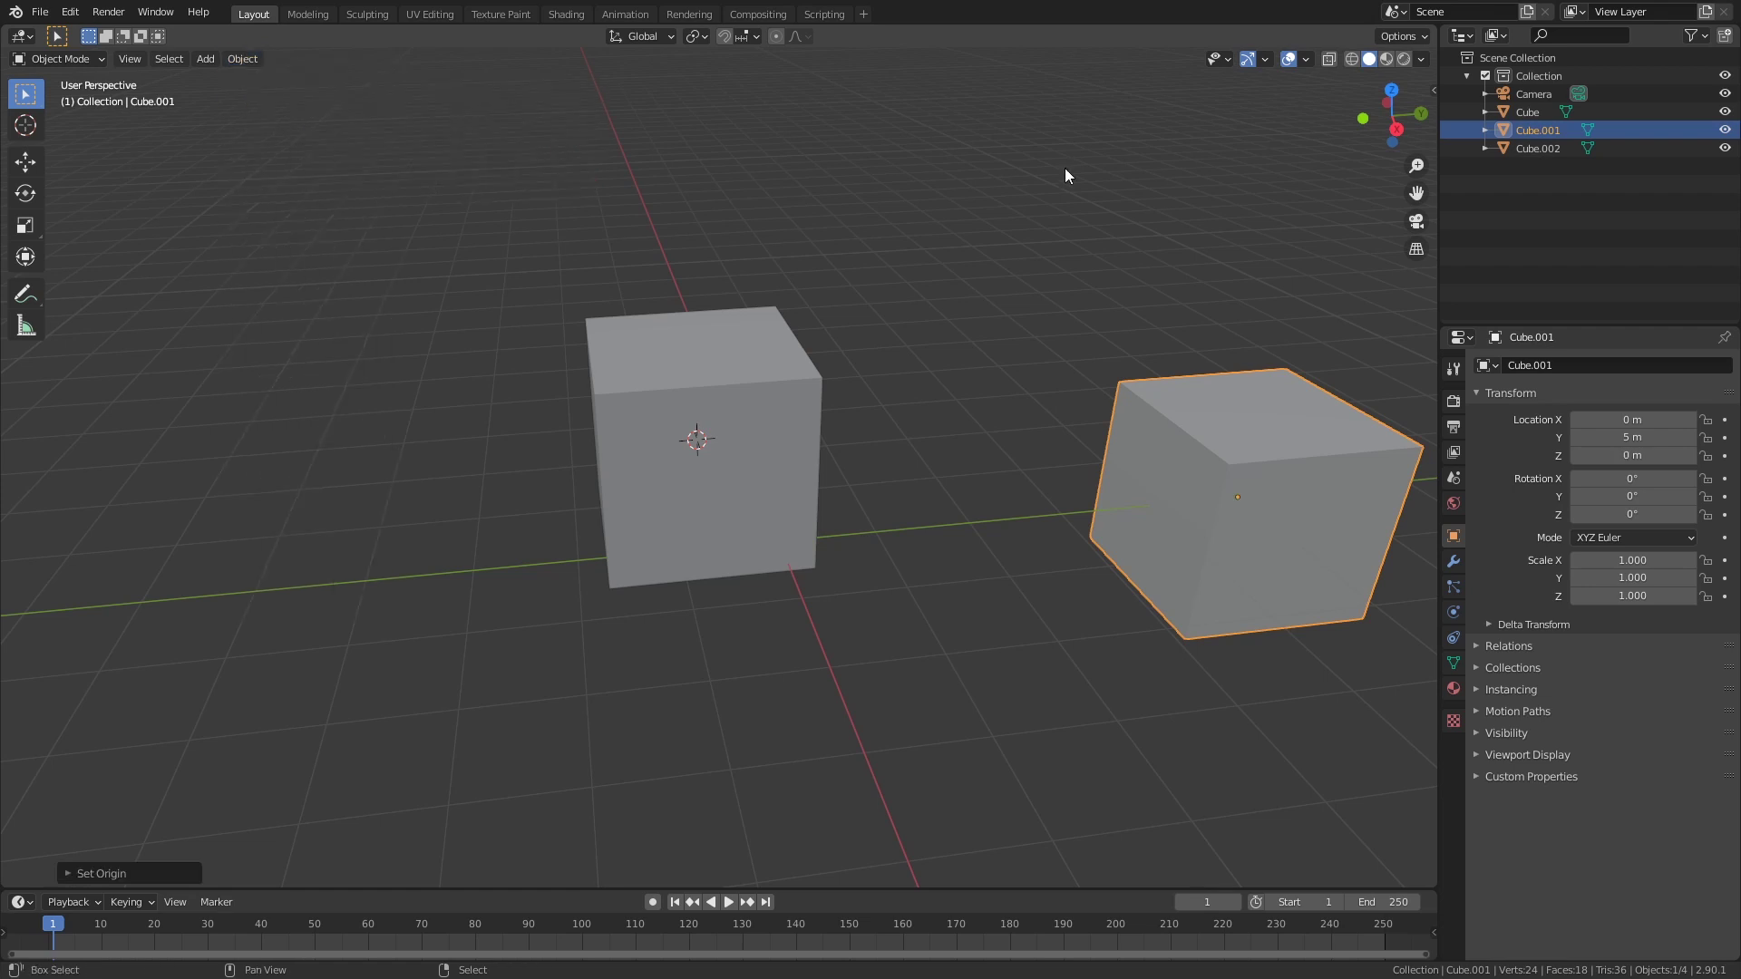
middle_click_drag(1070, 170, 754, 398)
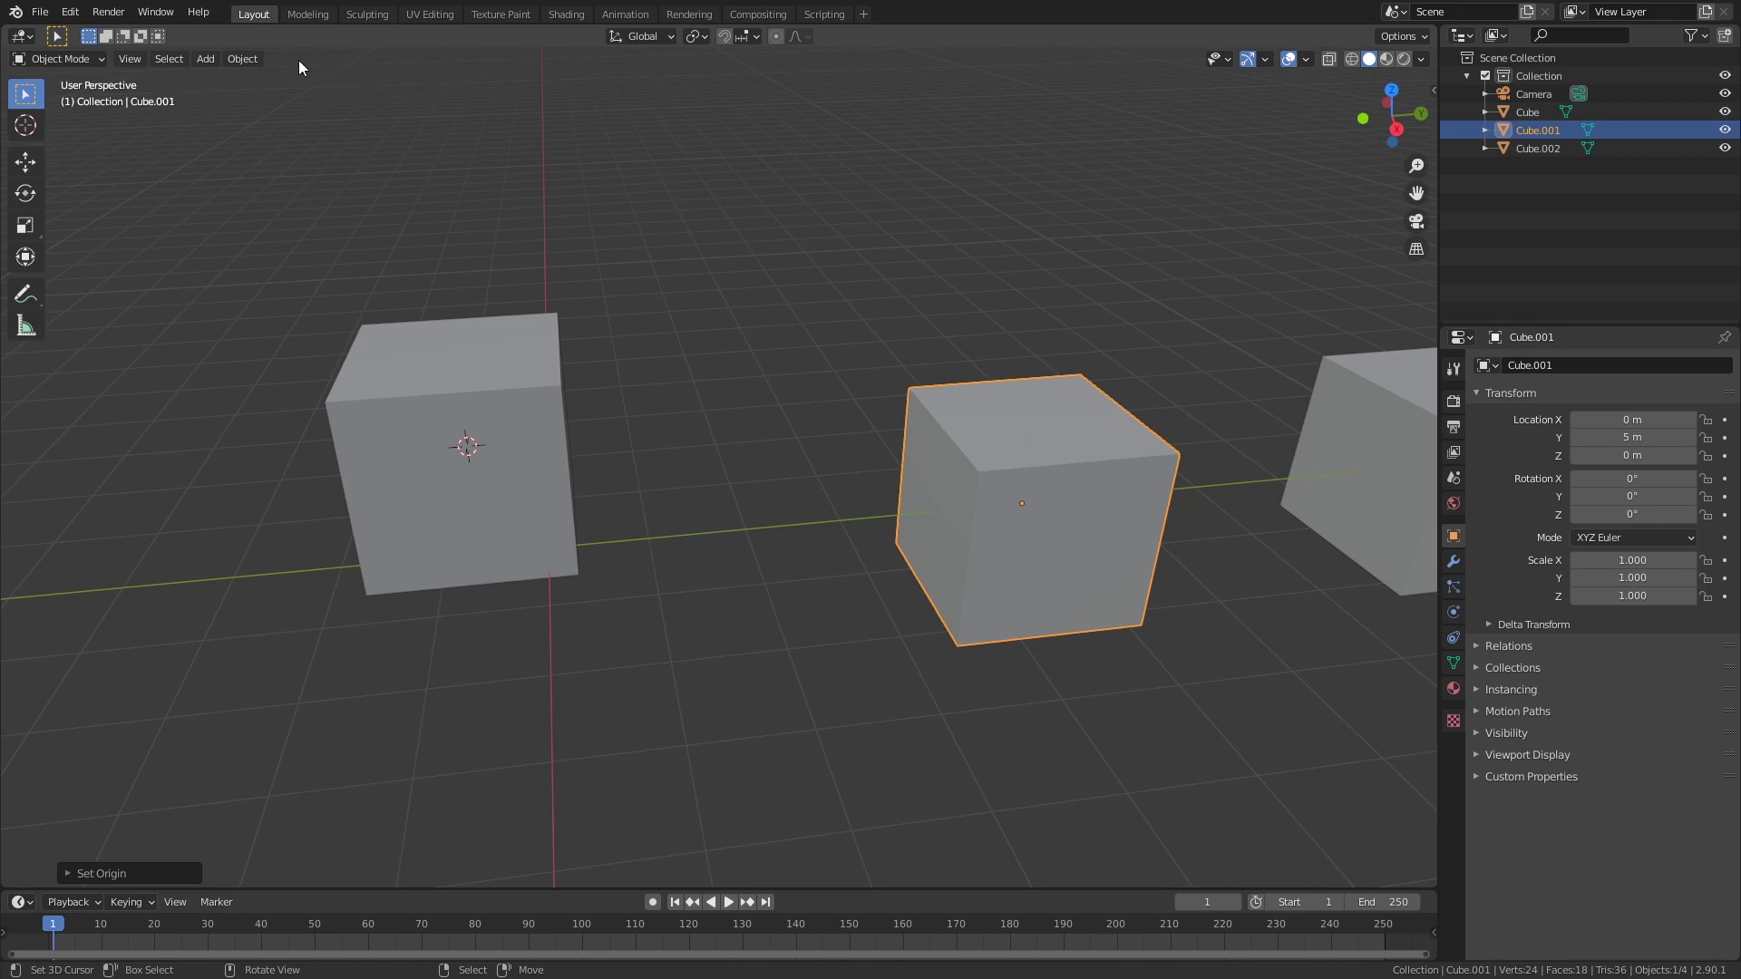
- Select Cube's top face in face mode and snap the 3D cursor to its centre
left_click(244, 59)
mouse_move(274, 97)
left_click(439, 370)
key("Tab")
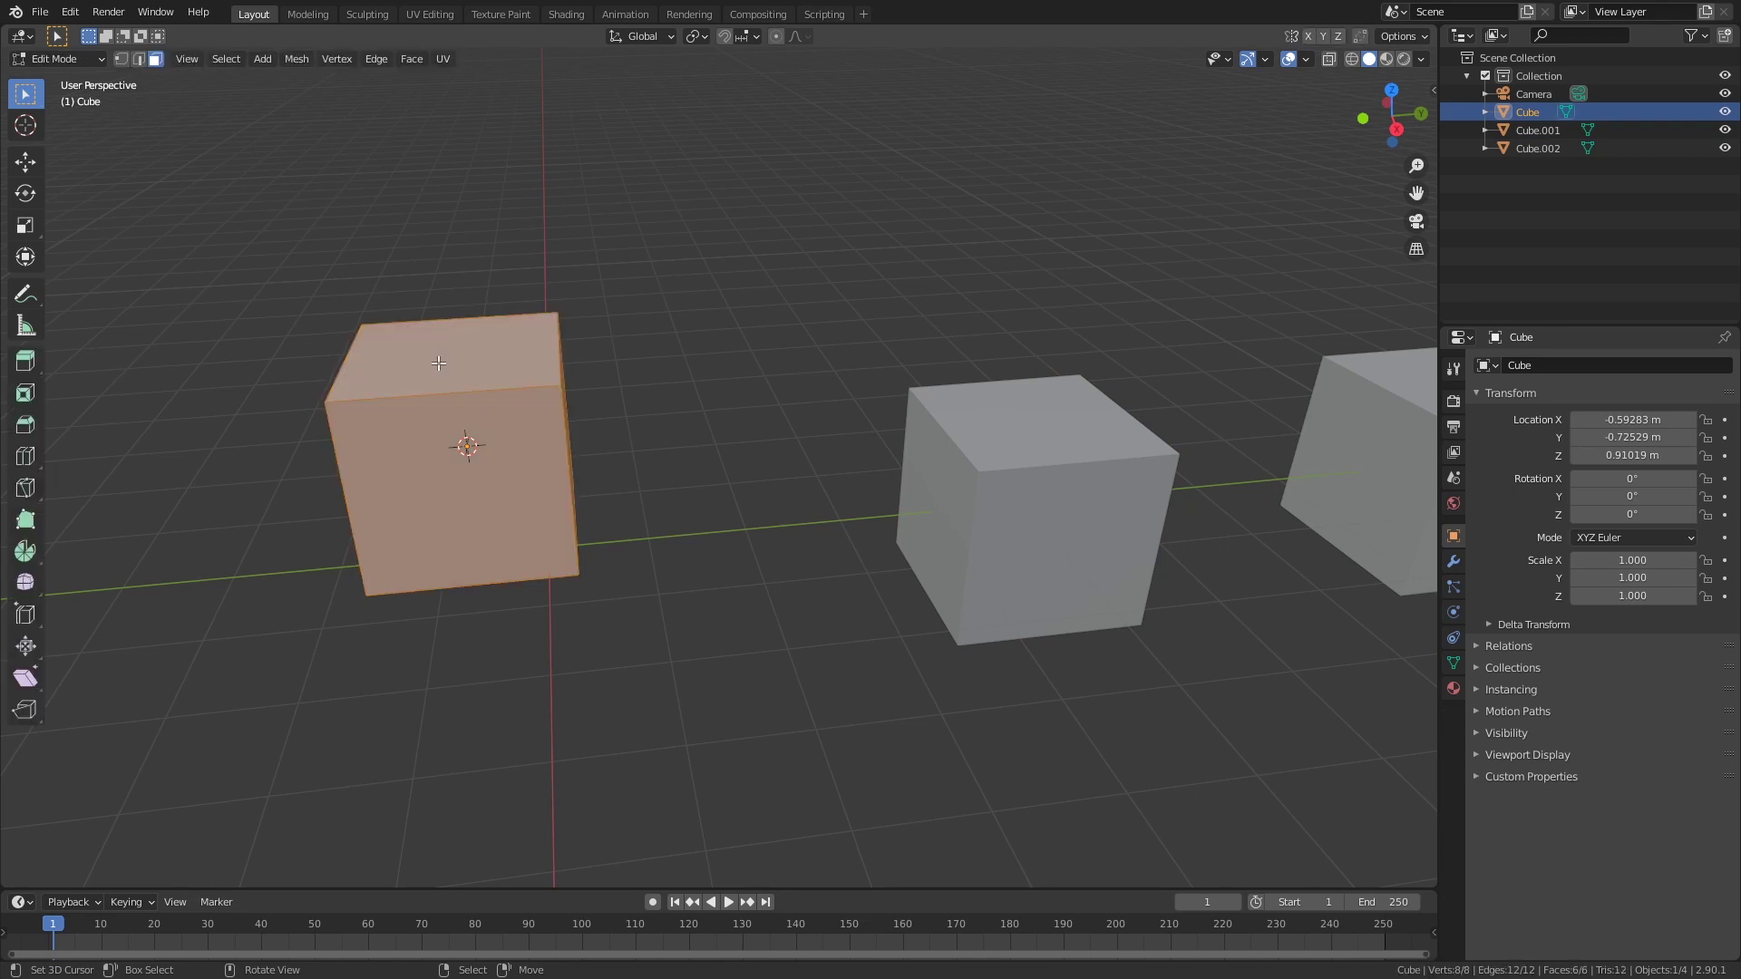
key("3")
left_click(440, 364)
middle_click_drag(440, 364, 701, 315)
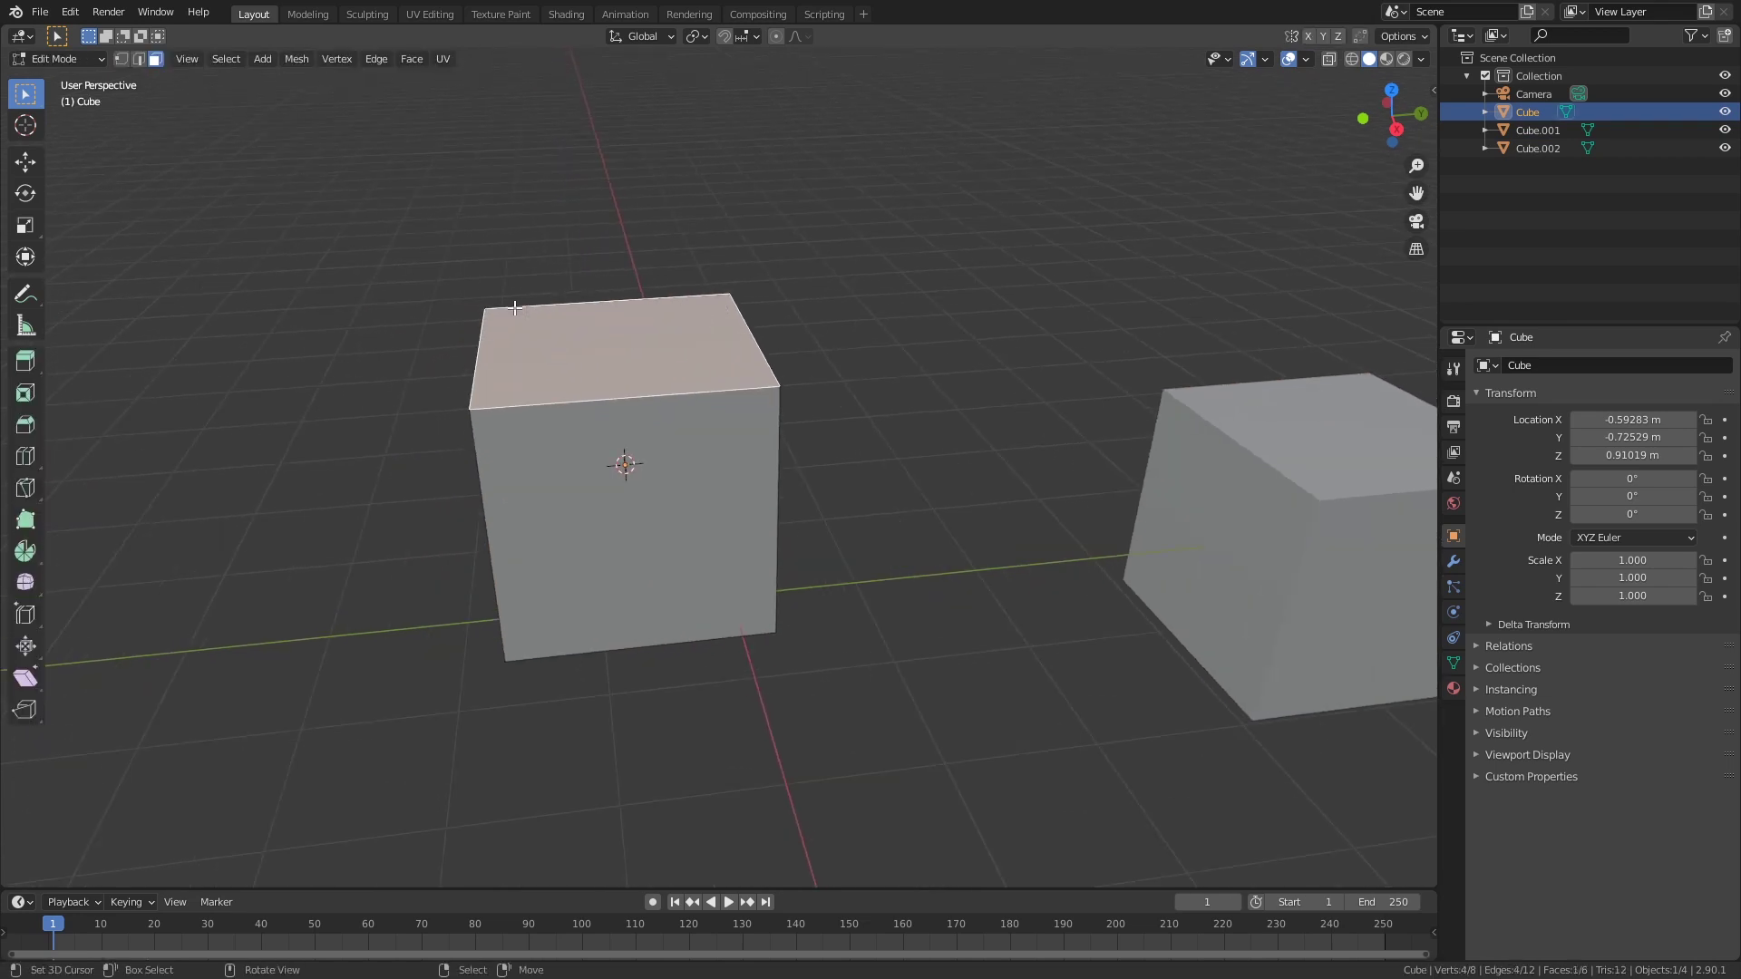
key("shift+s")
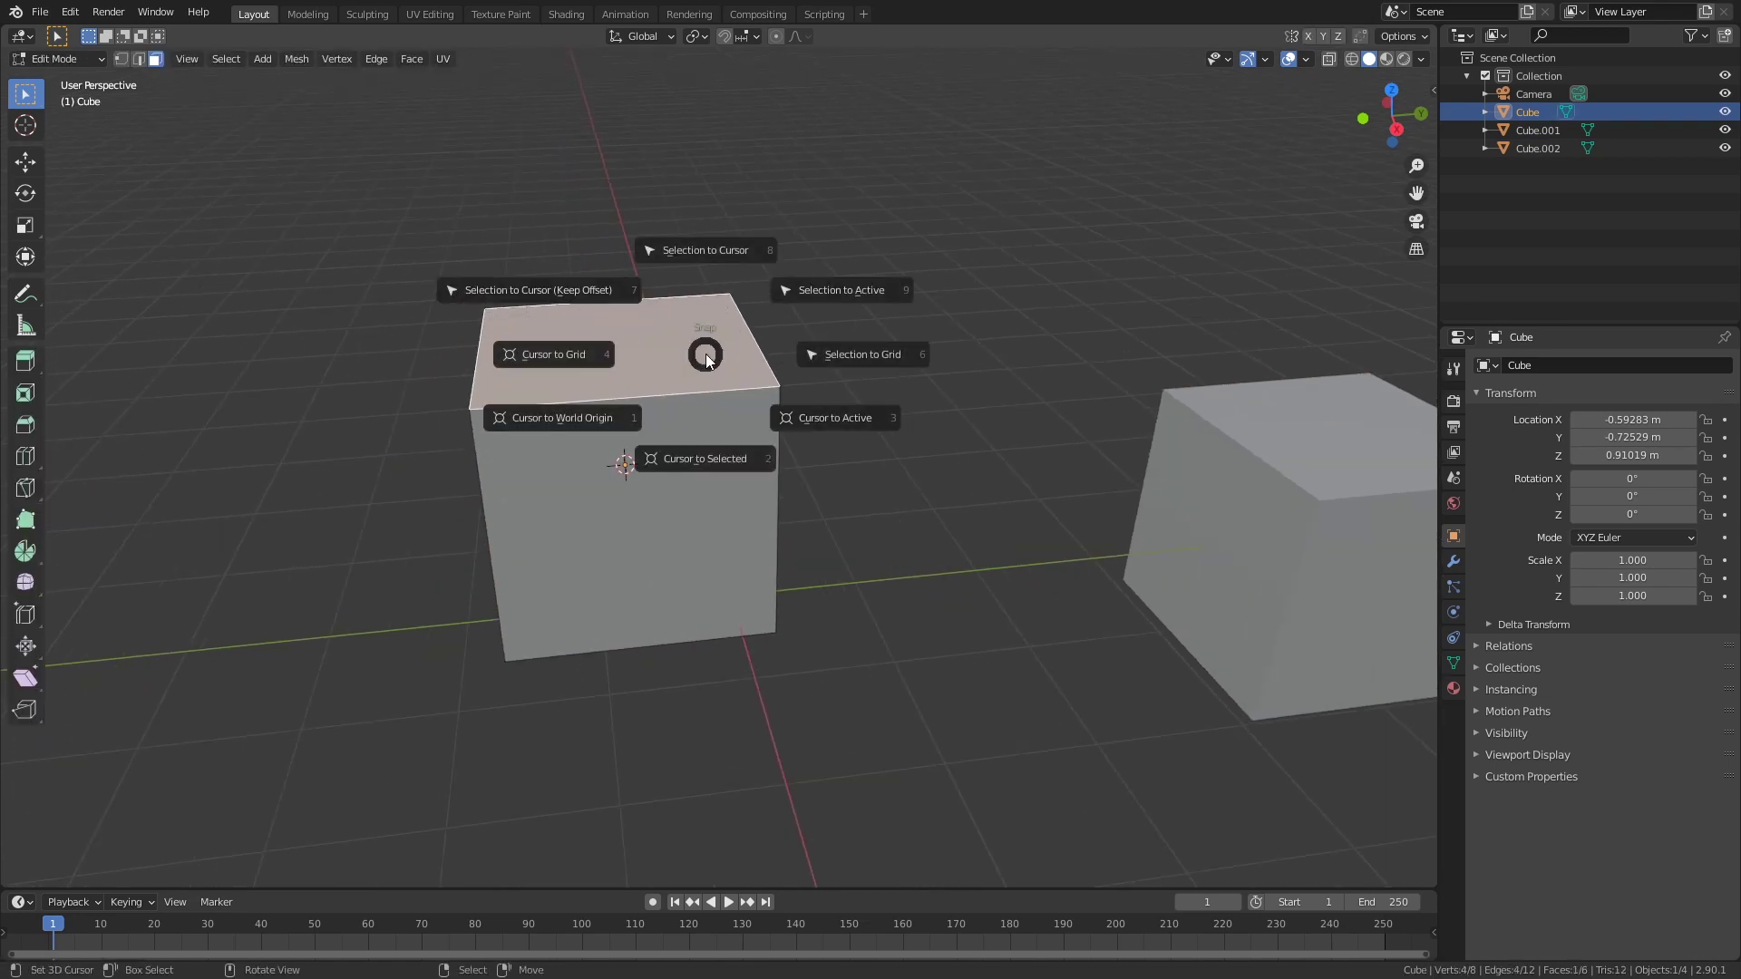
left_click(699, 455)
- Move Cube's origin to the 3D cursor at the top face centre
key("Tab")
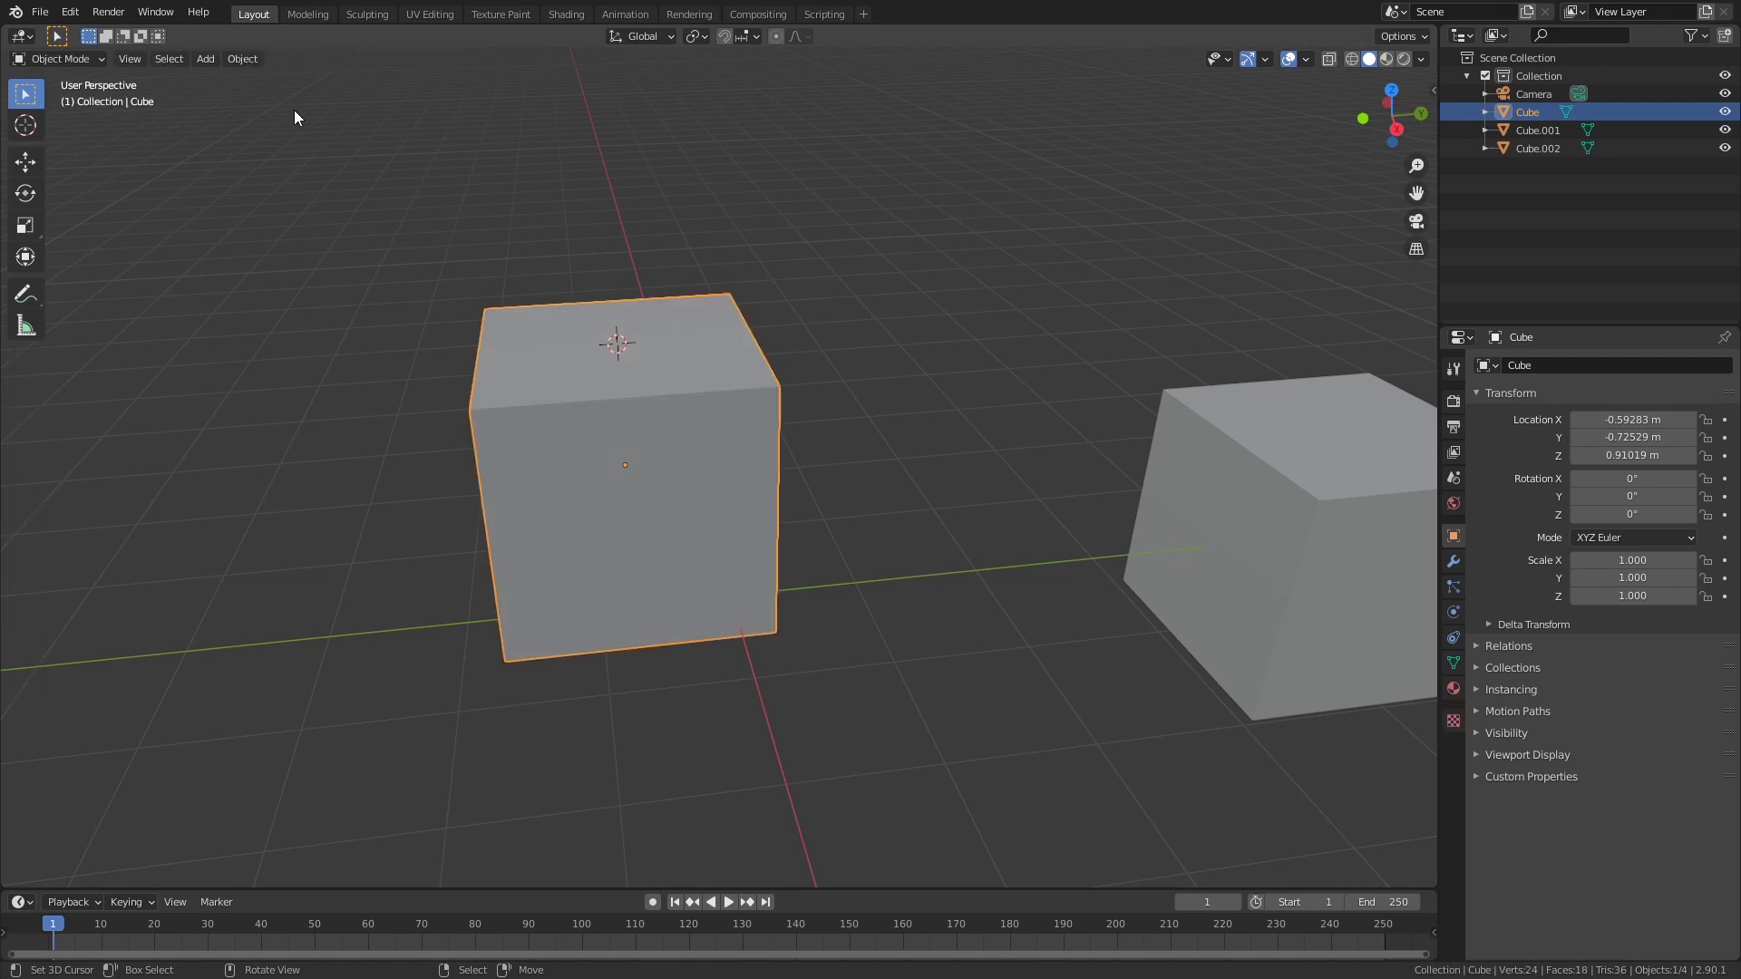
left_click(242, 58)
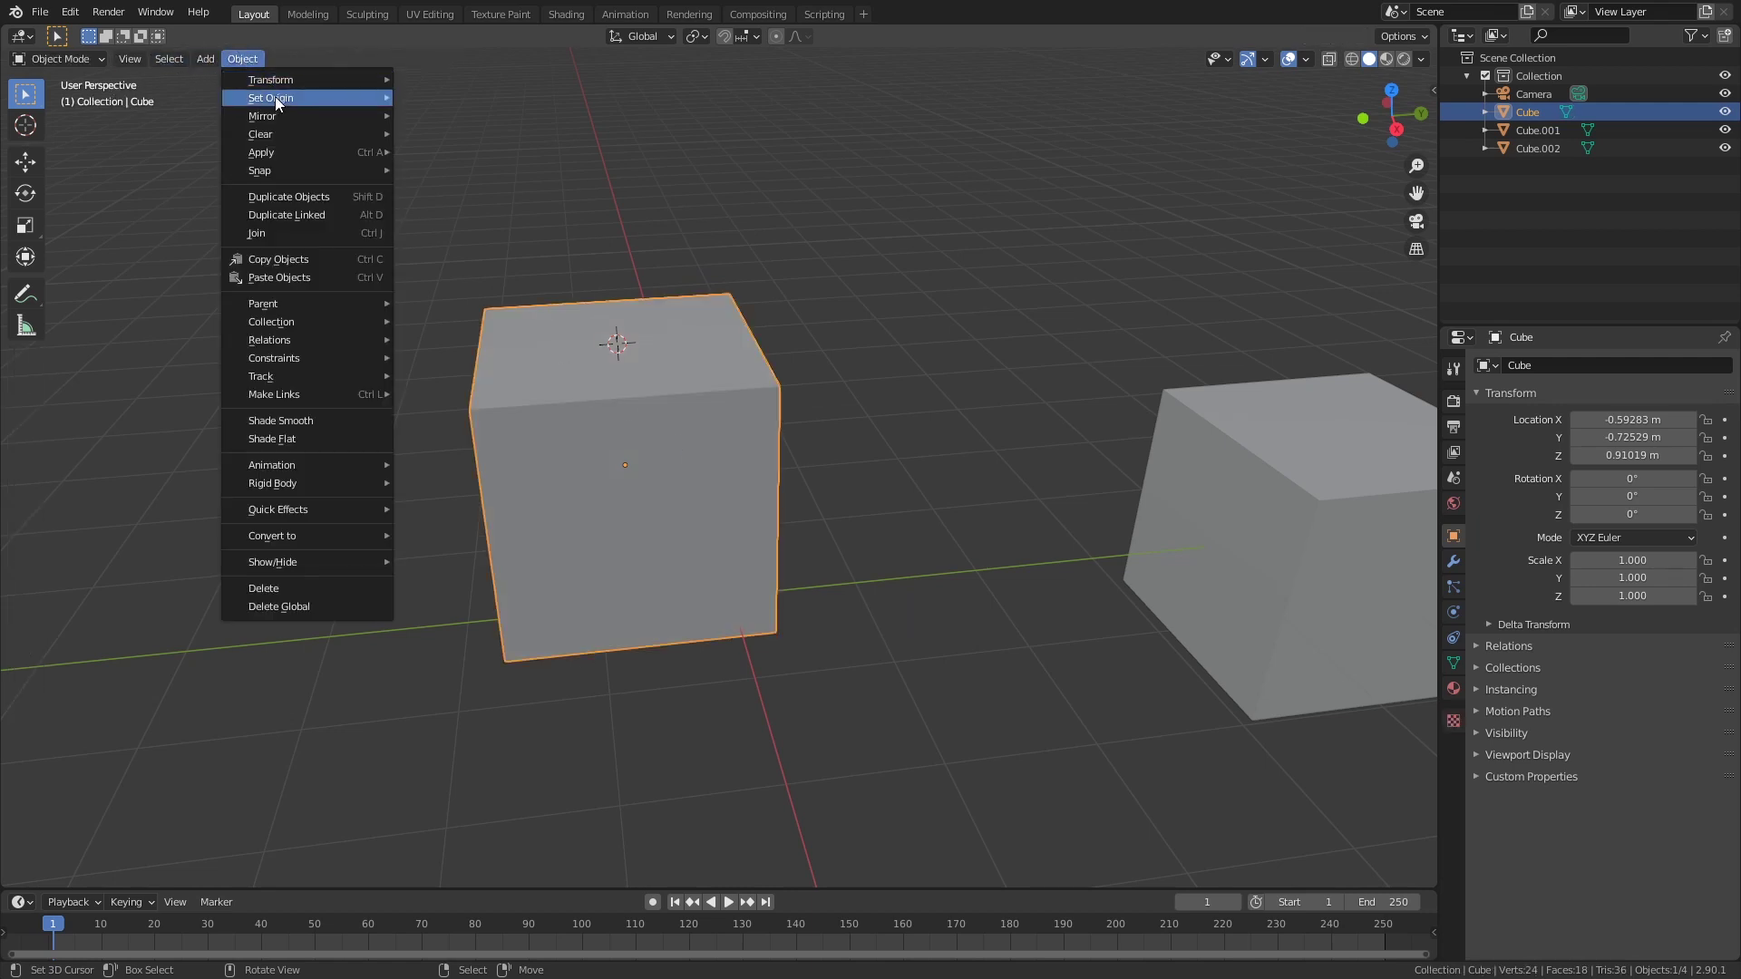
left_click(467, 137)
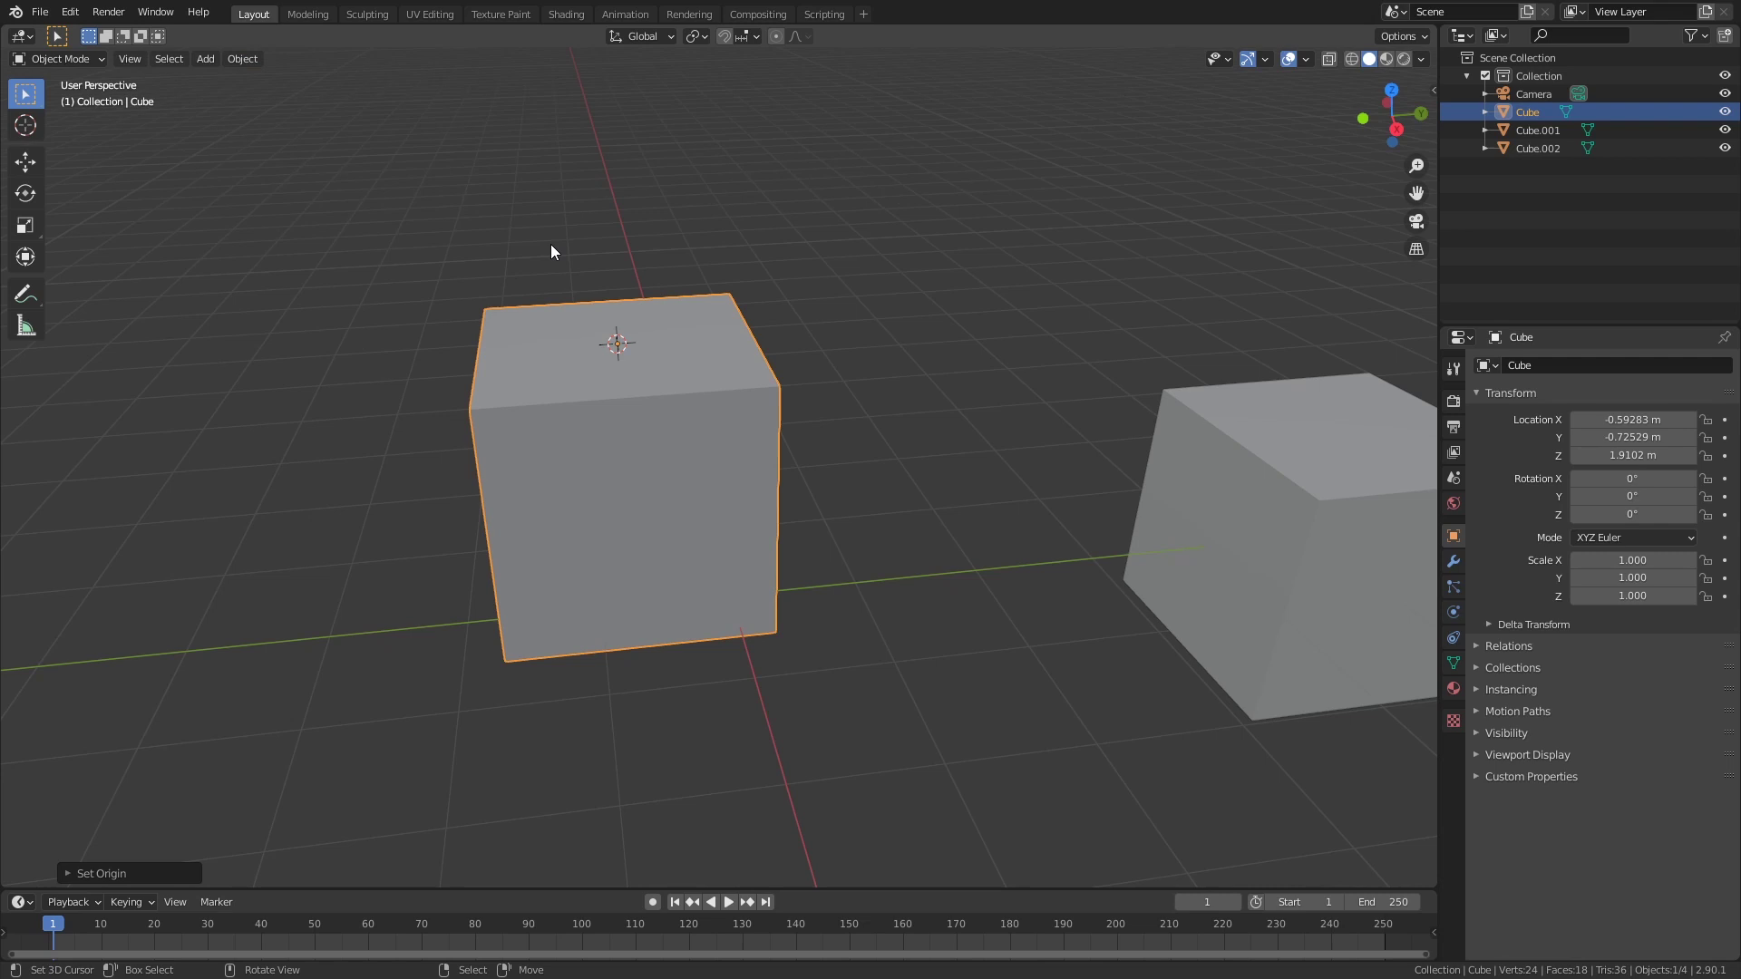
key("s")
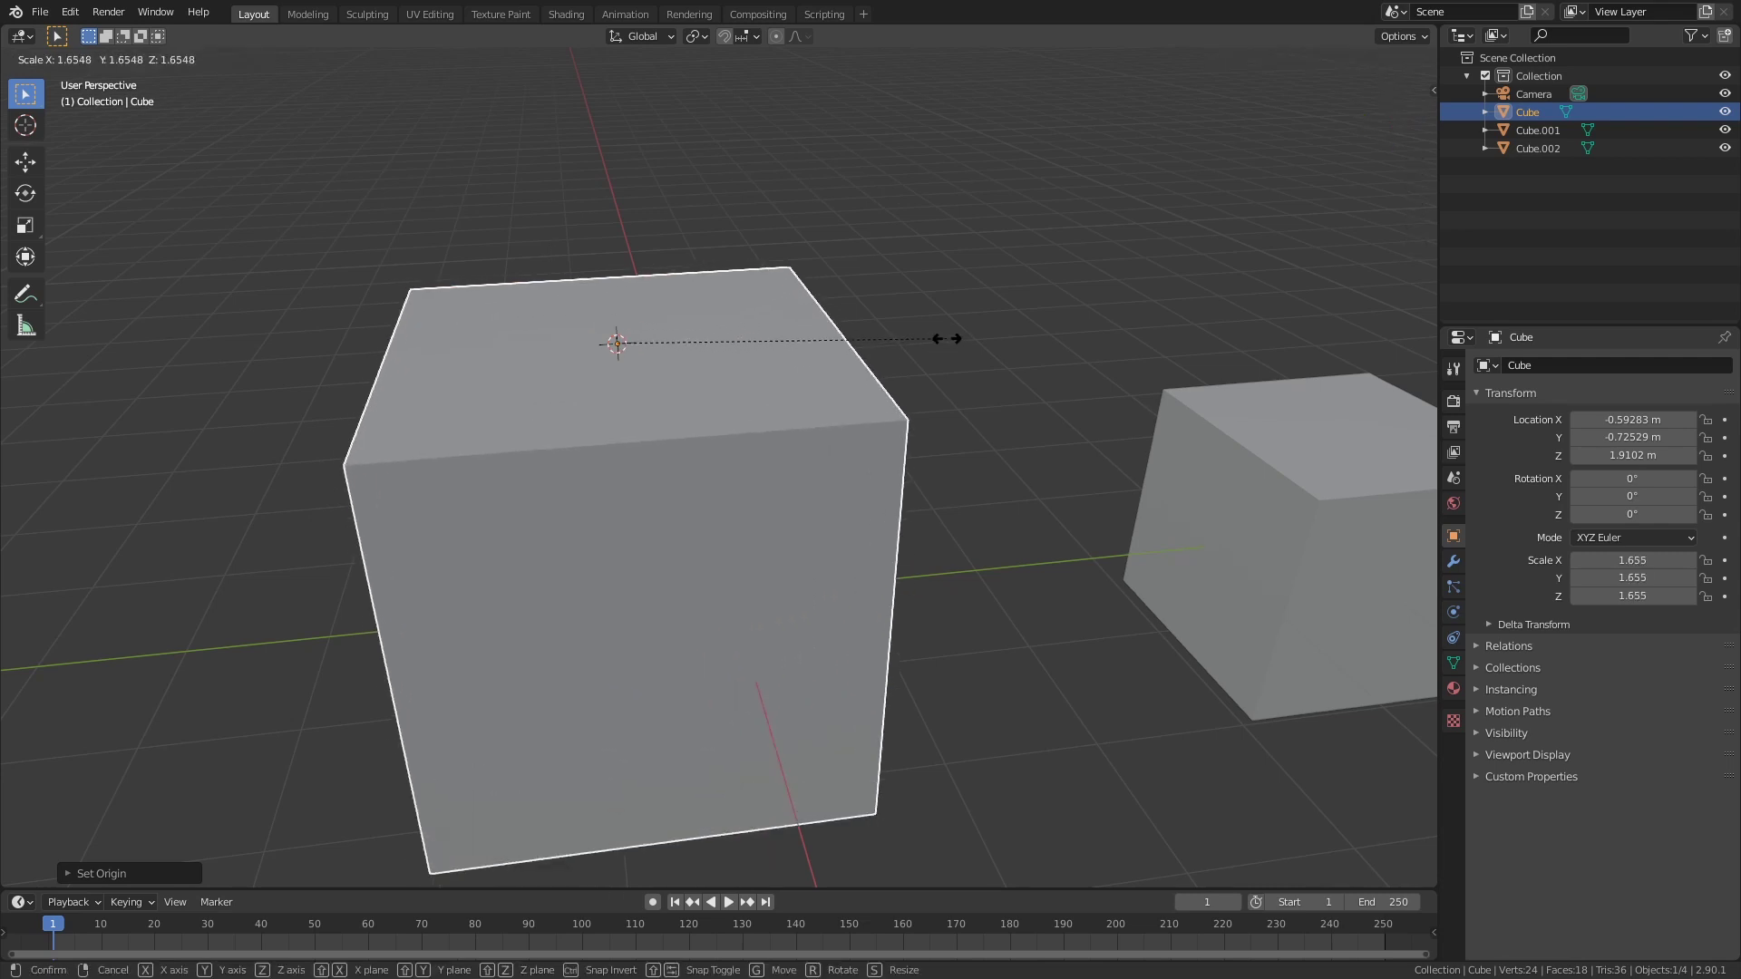
key("Escape")
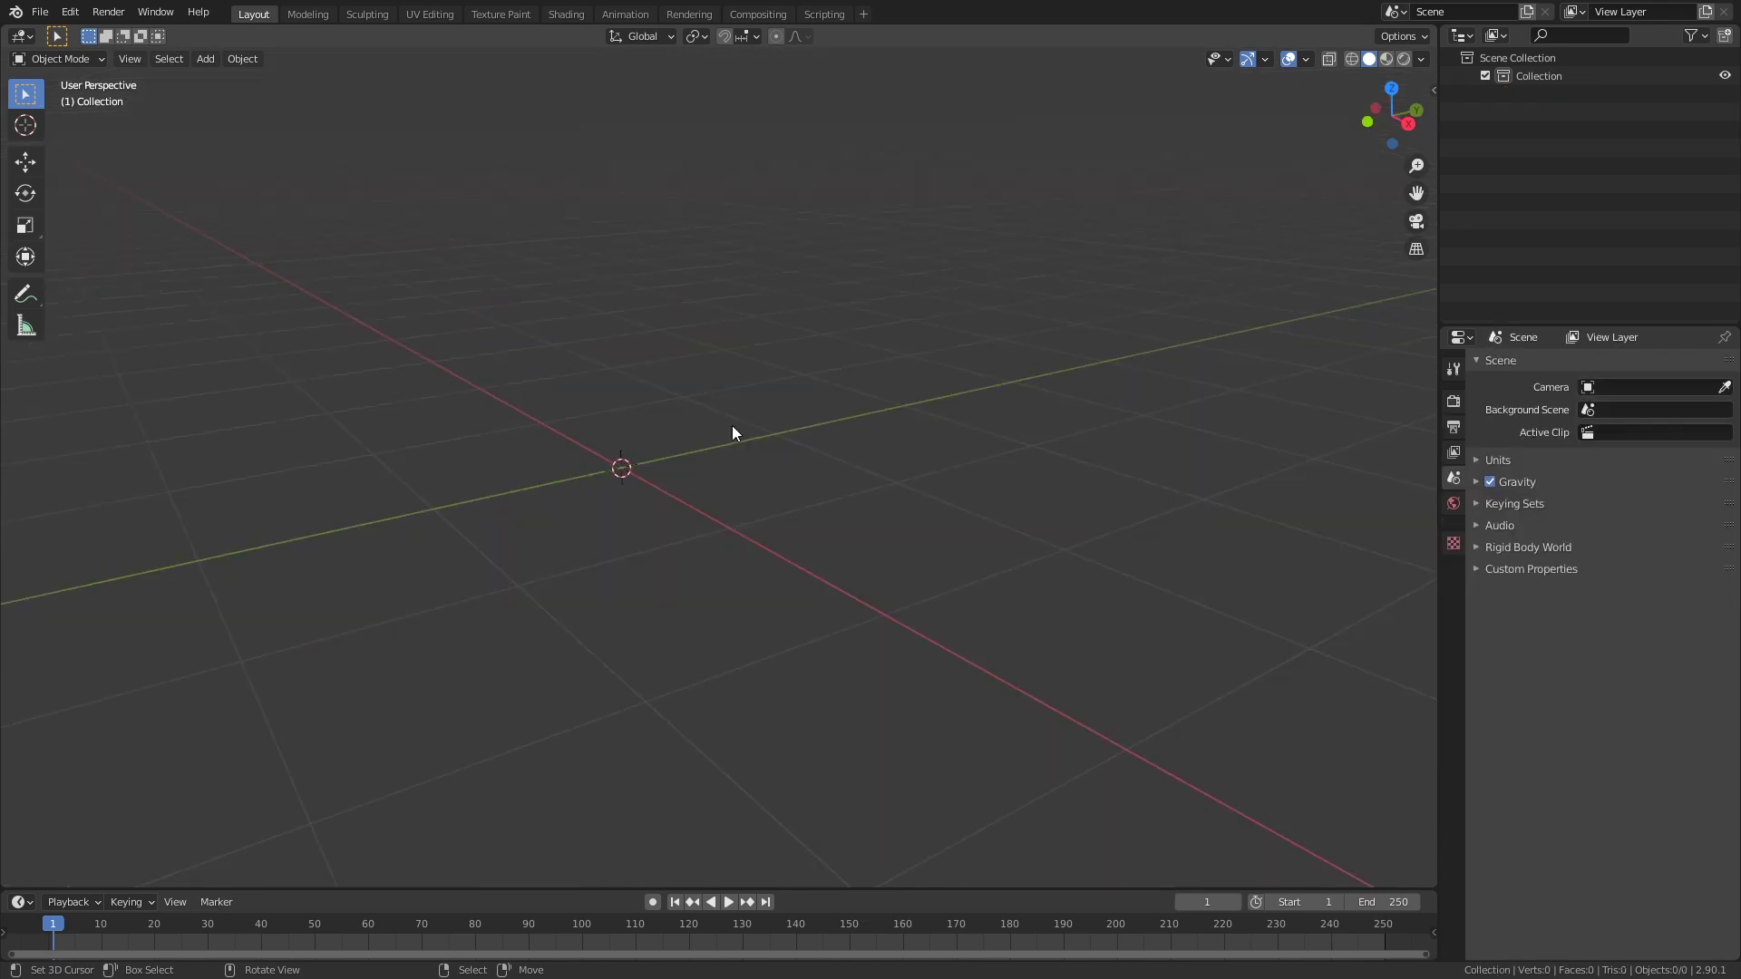
- Add a new cube and stretch it tall along the Z axis
key("shift+a")
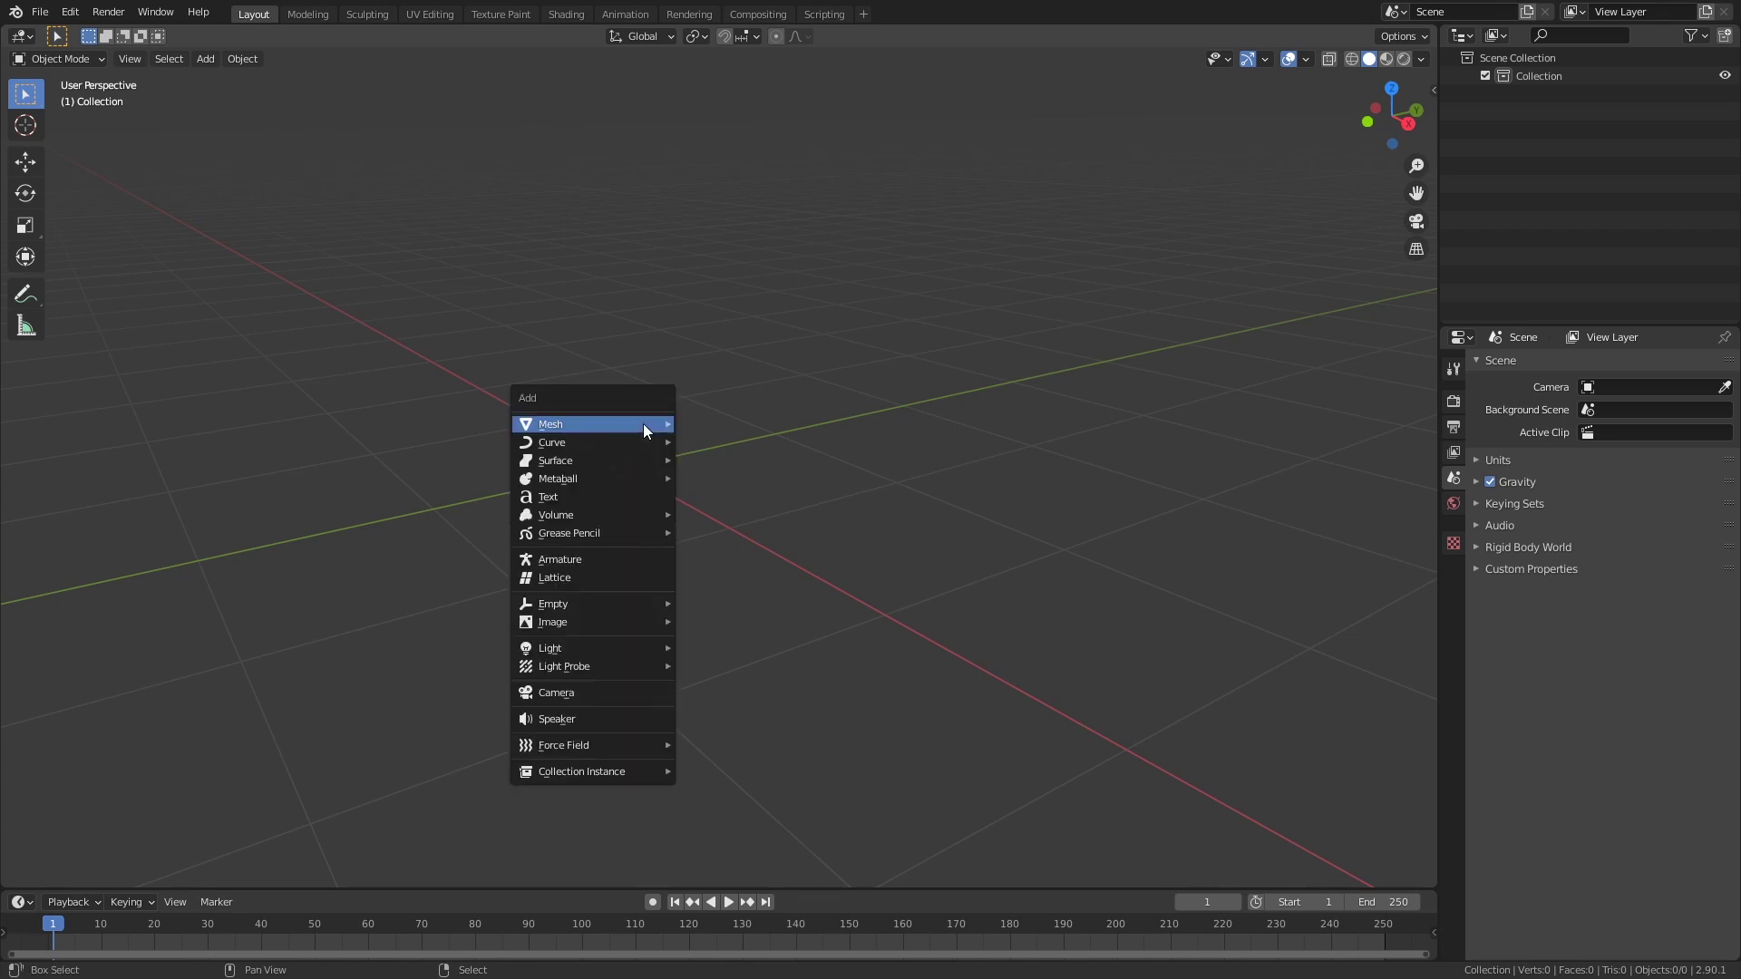
mouse_move(644, 423)
left_click(740, 443)
key("s")
key("z")
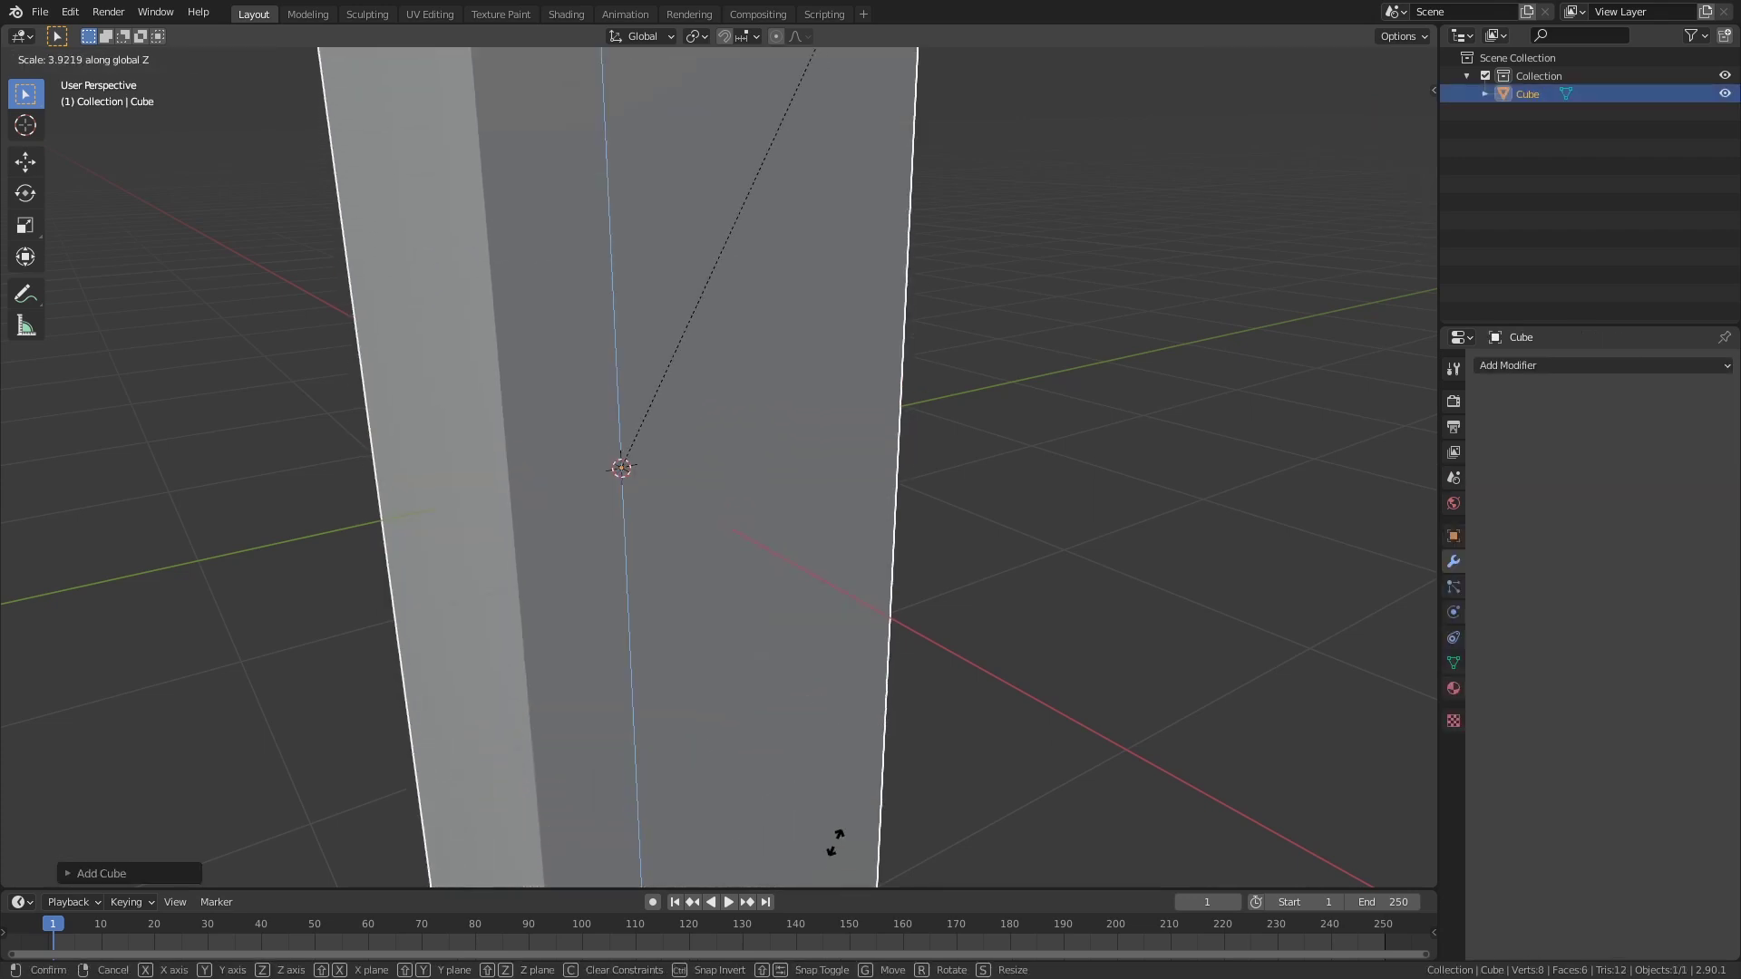
left_click(857, 762)
scroll(877, 689, "down", 8)
key("s")
key("z")
left_click(902, 508)
- Shrink the cube evenly into a thin pillar and fine-tune its height along Z
key("s")
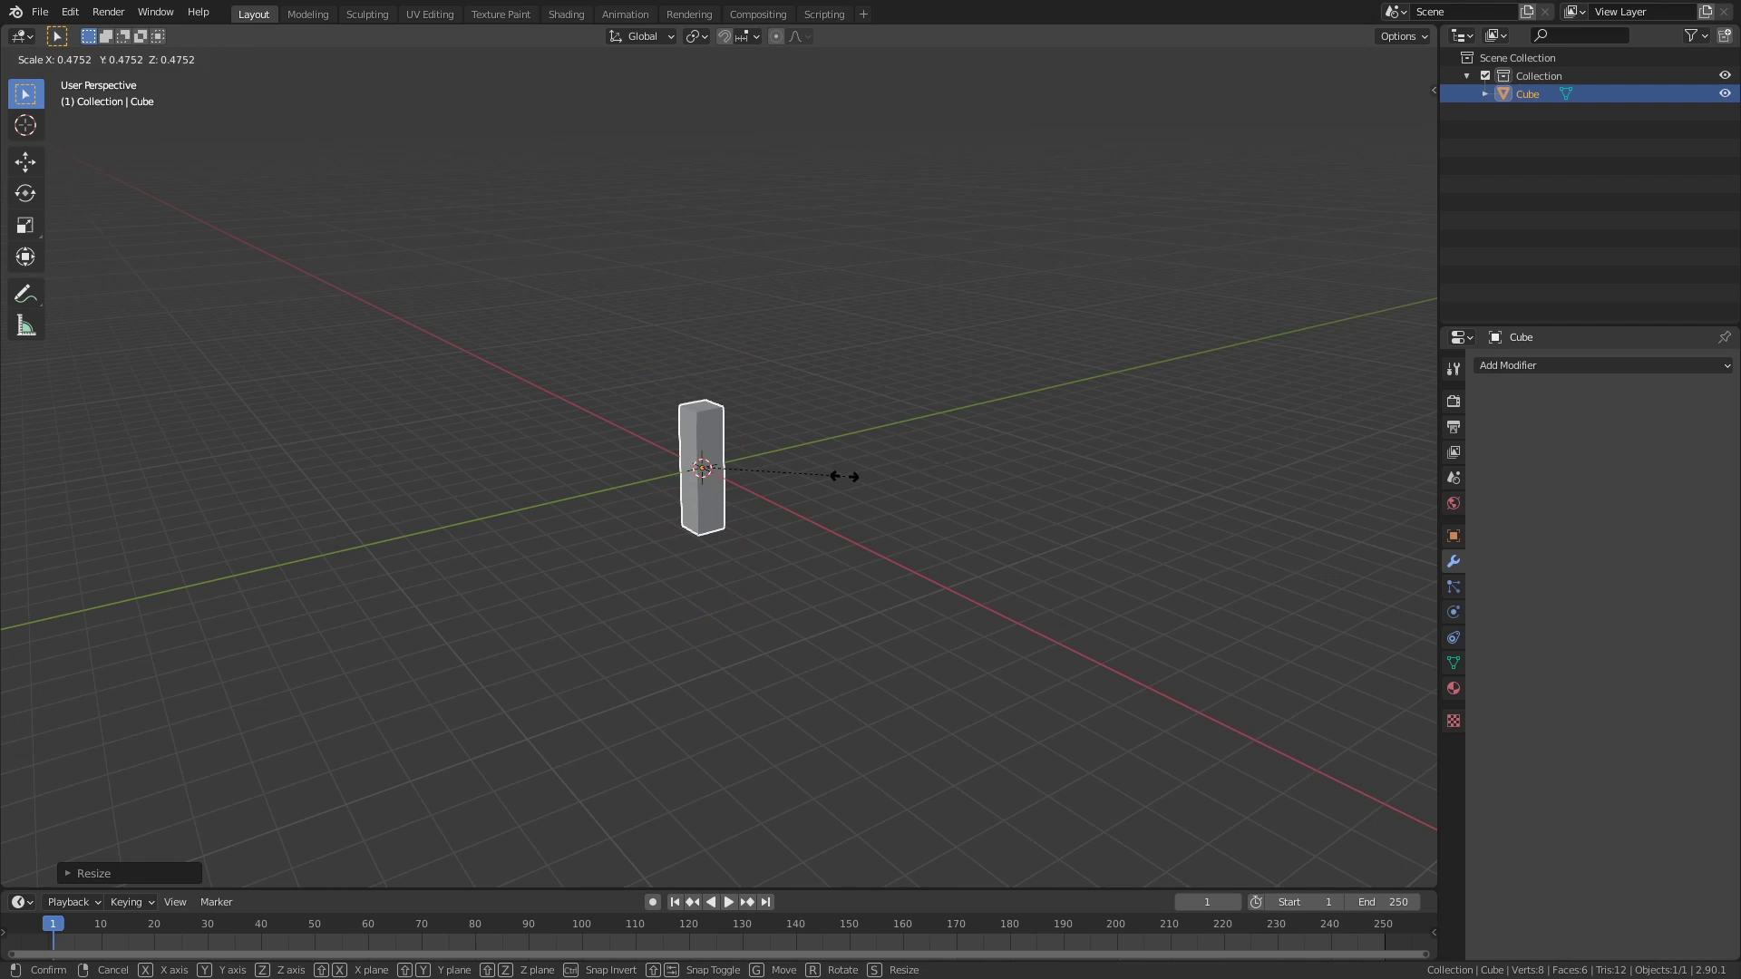
left_click(789, 483)
key("s")
key("z")
left_click(876, 463)
scroll(725, 440, "up", 7)
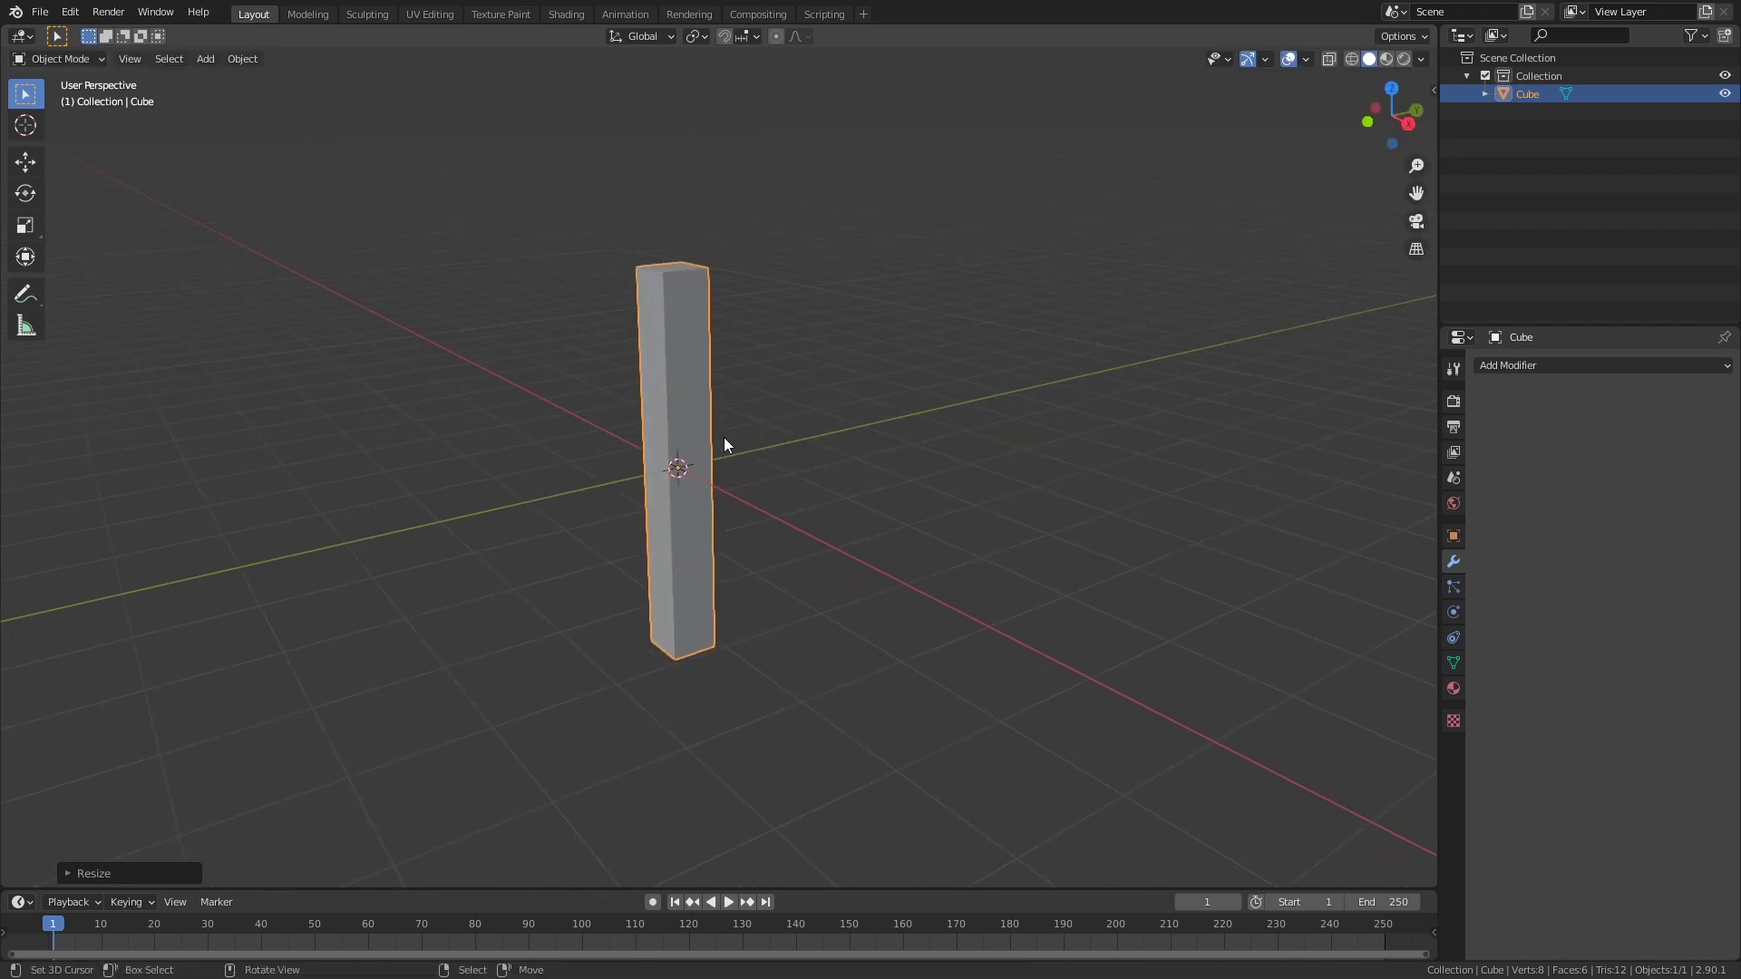
- Slice the pillar with 21 horizontal loop cuts and bring up the Add Modifier list
key("Tab")
key("ctrl+r")
scroll(634, 401, "up", 4)
scroll(634, 401, "up", 20)
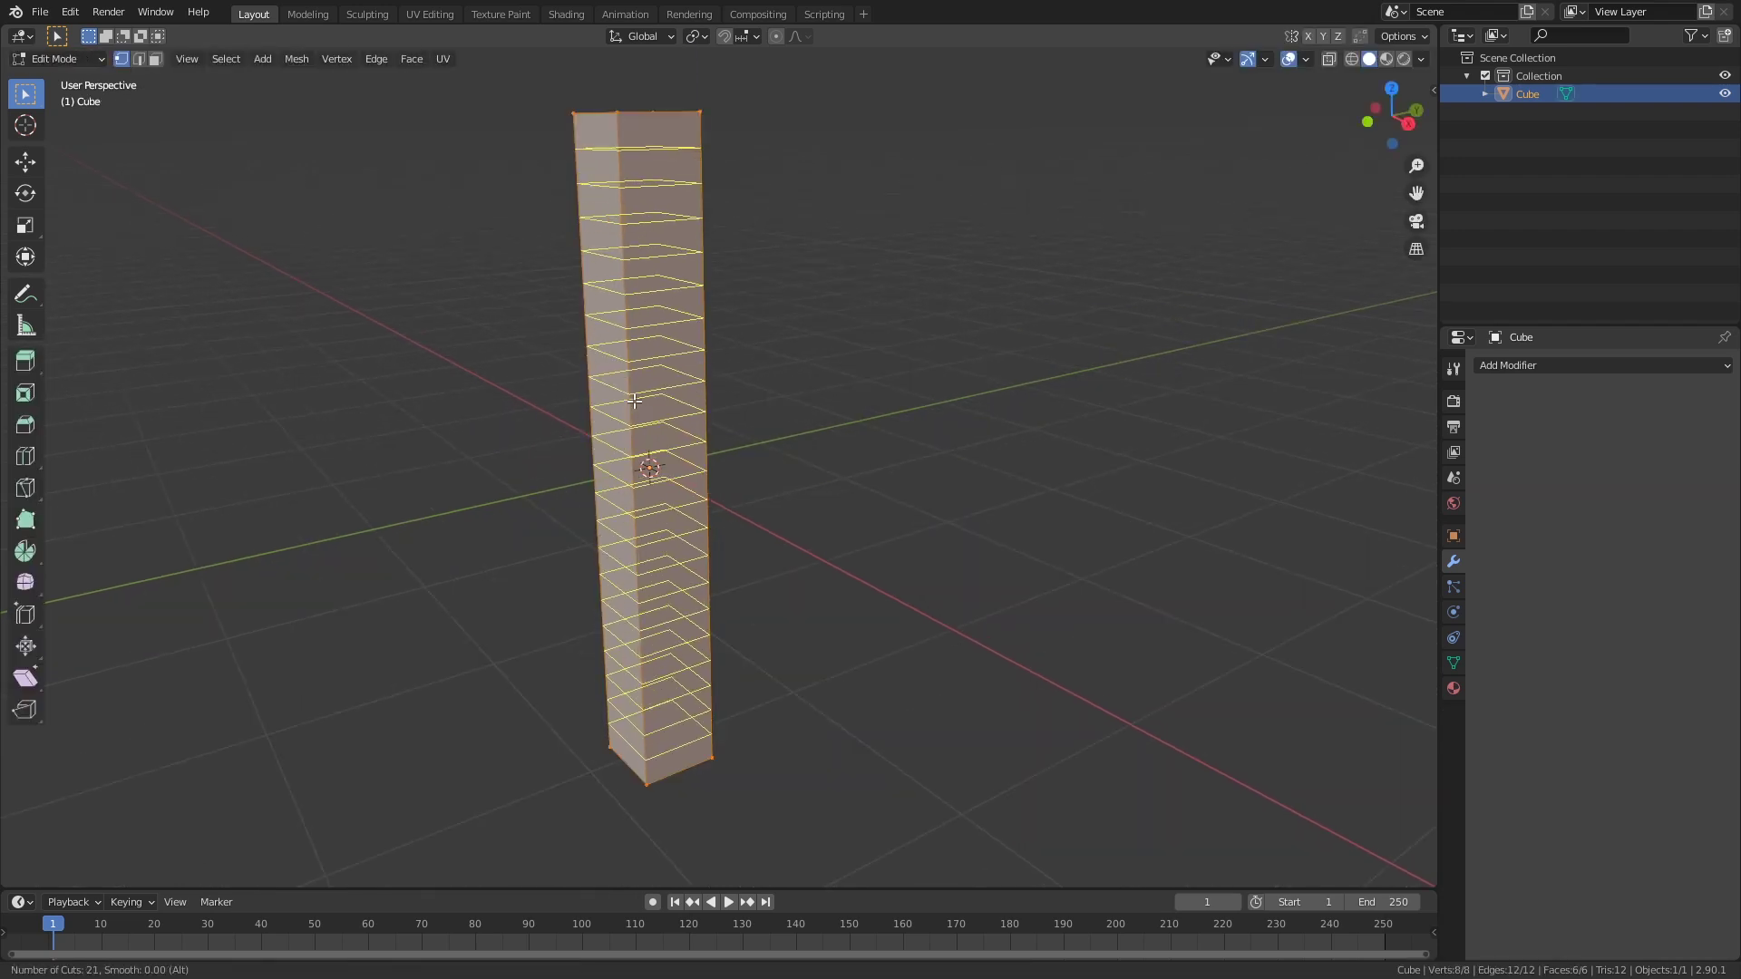
left_click(633, 404)
right_click(632, 405)
key("Tab")
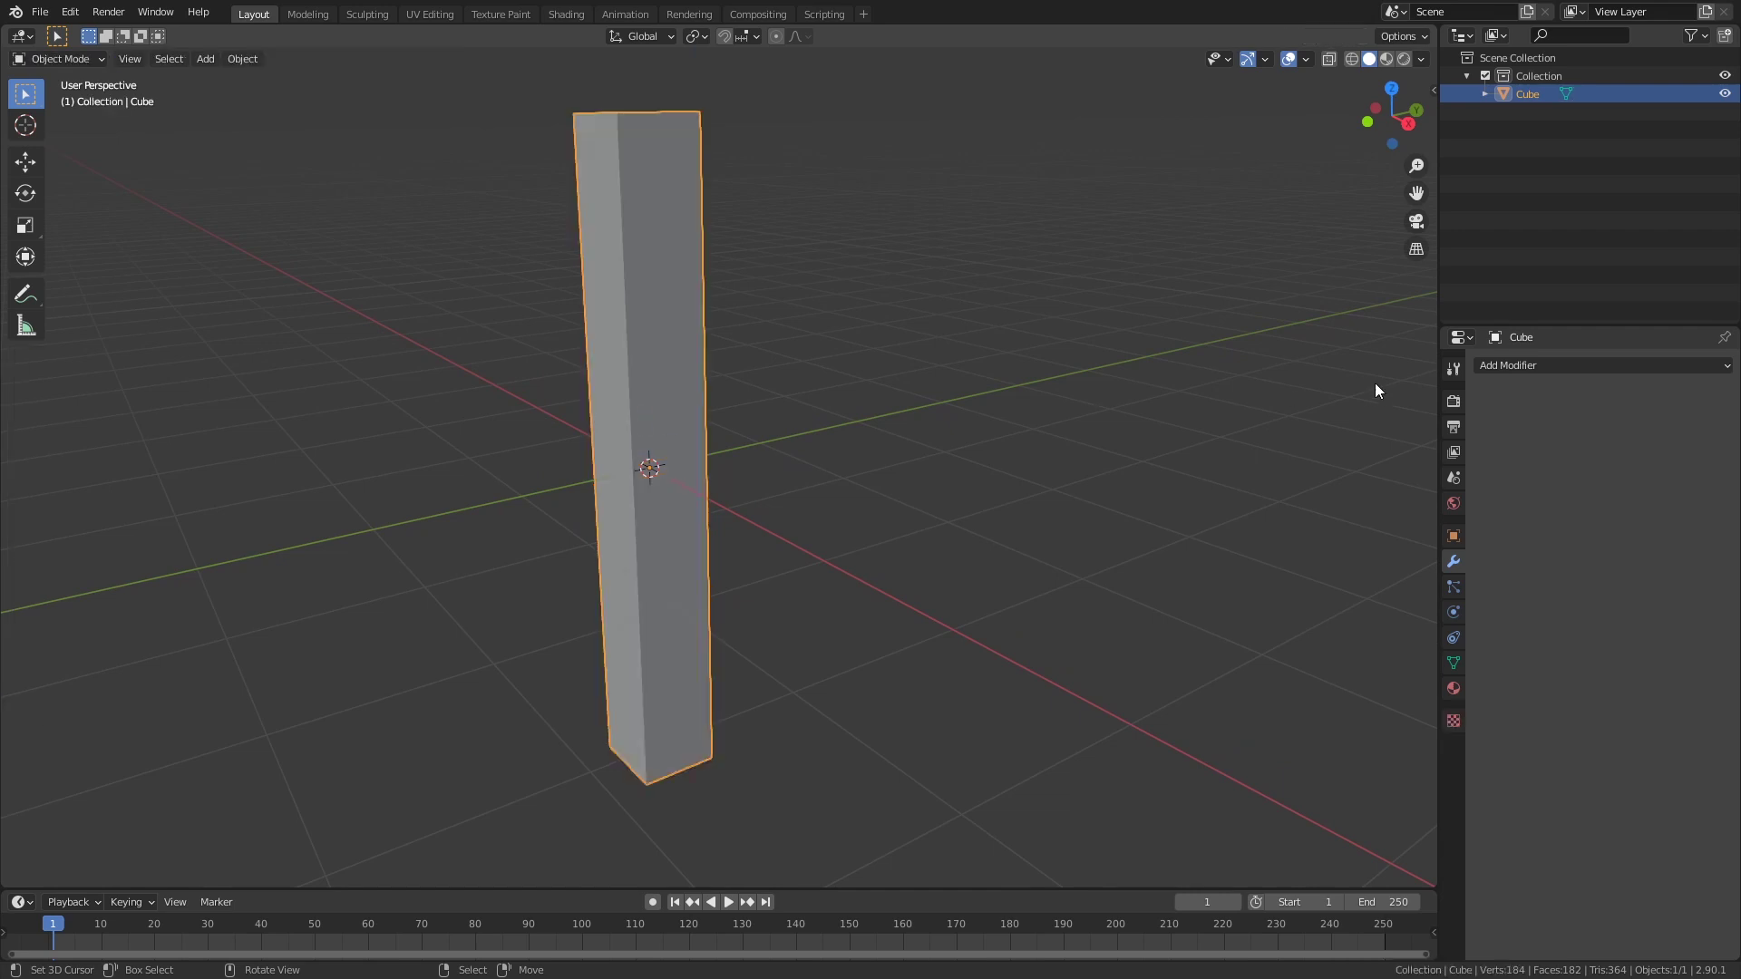
left_click(1500, 363)
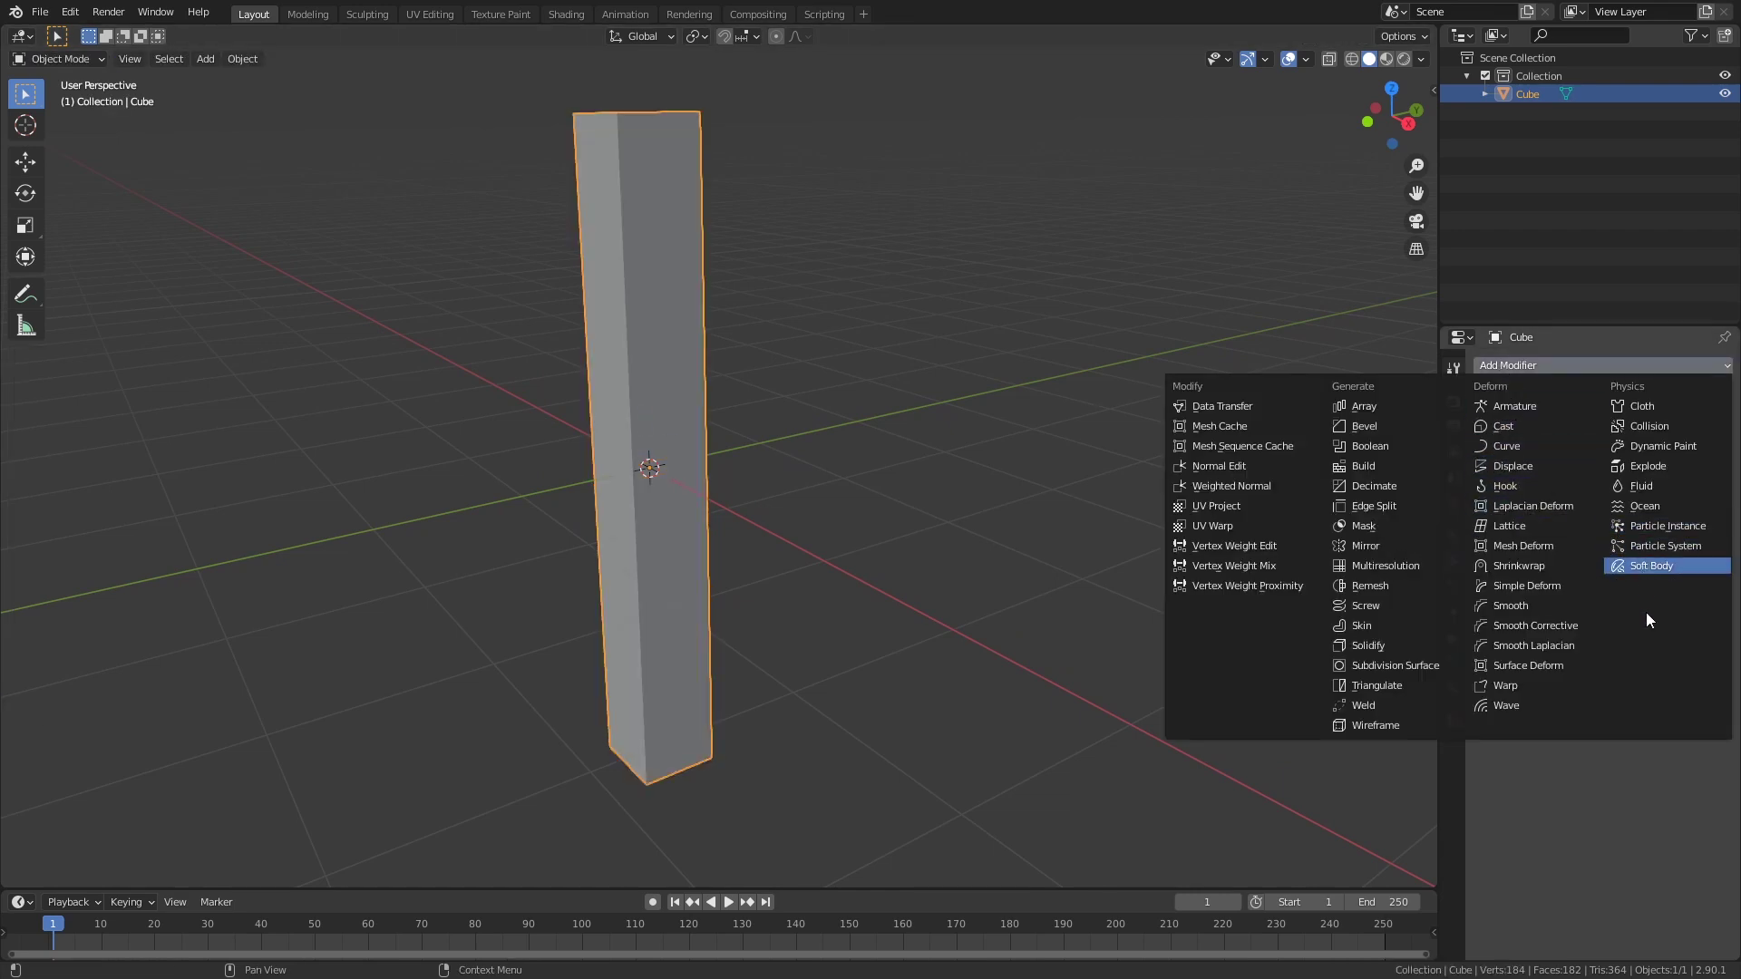
- Add a Simple Deform modifier to the pillar set to Bend, 45° on the X axis
left_click(1568, 586)
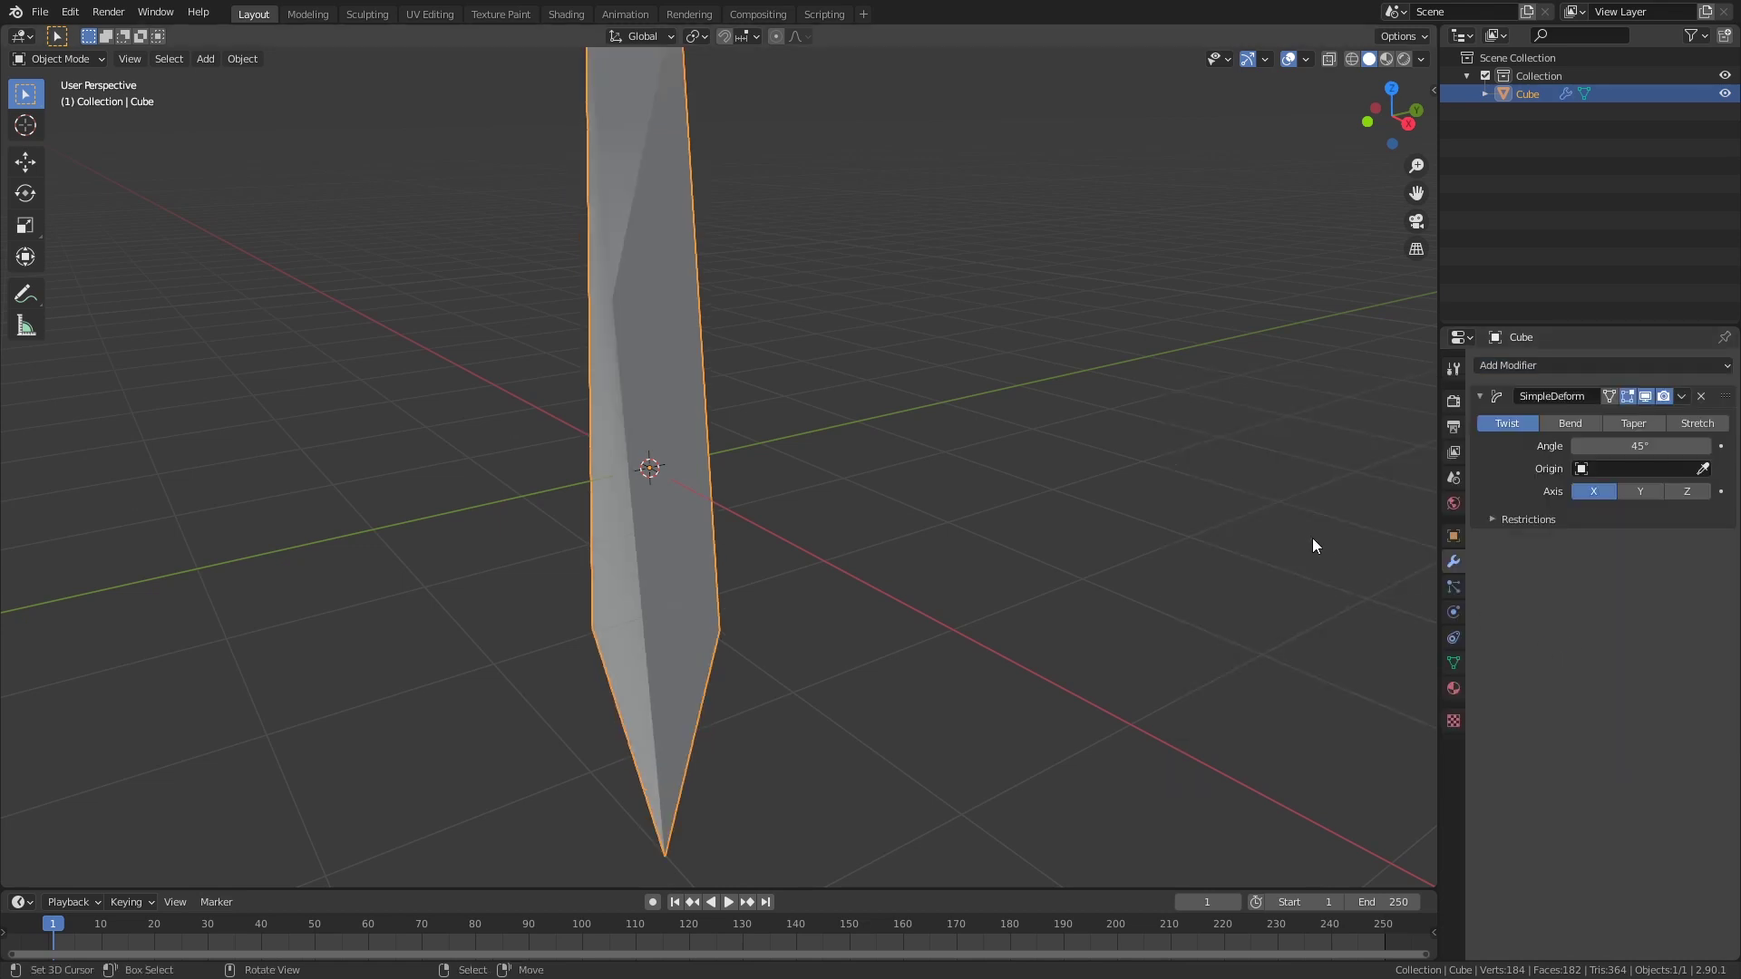
left_click(1569, 424)
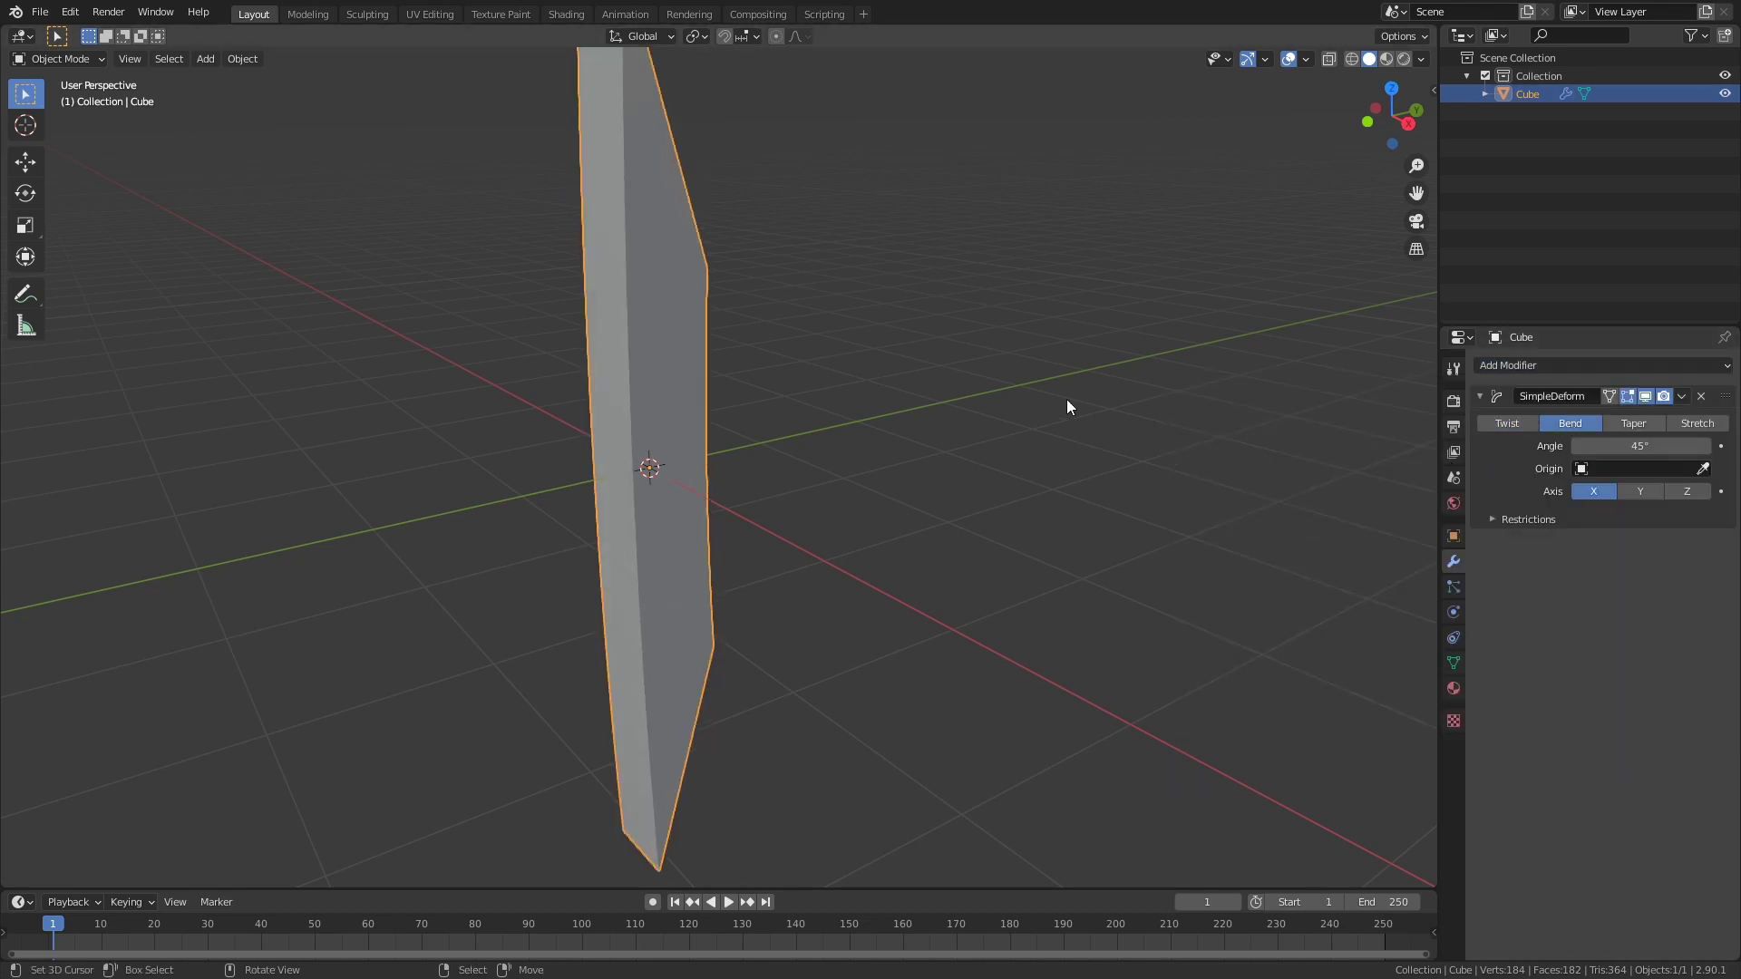
mouse_move(1067, 399)
middle_mouse_down()
mouse_move(966, 472)
mouse_move(911, 469)
mouse_move(1035, 410)
middle_mouse_up()
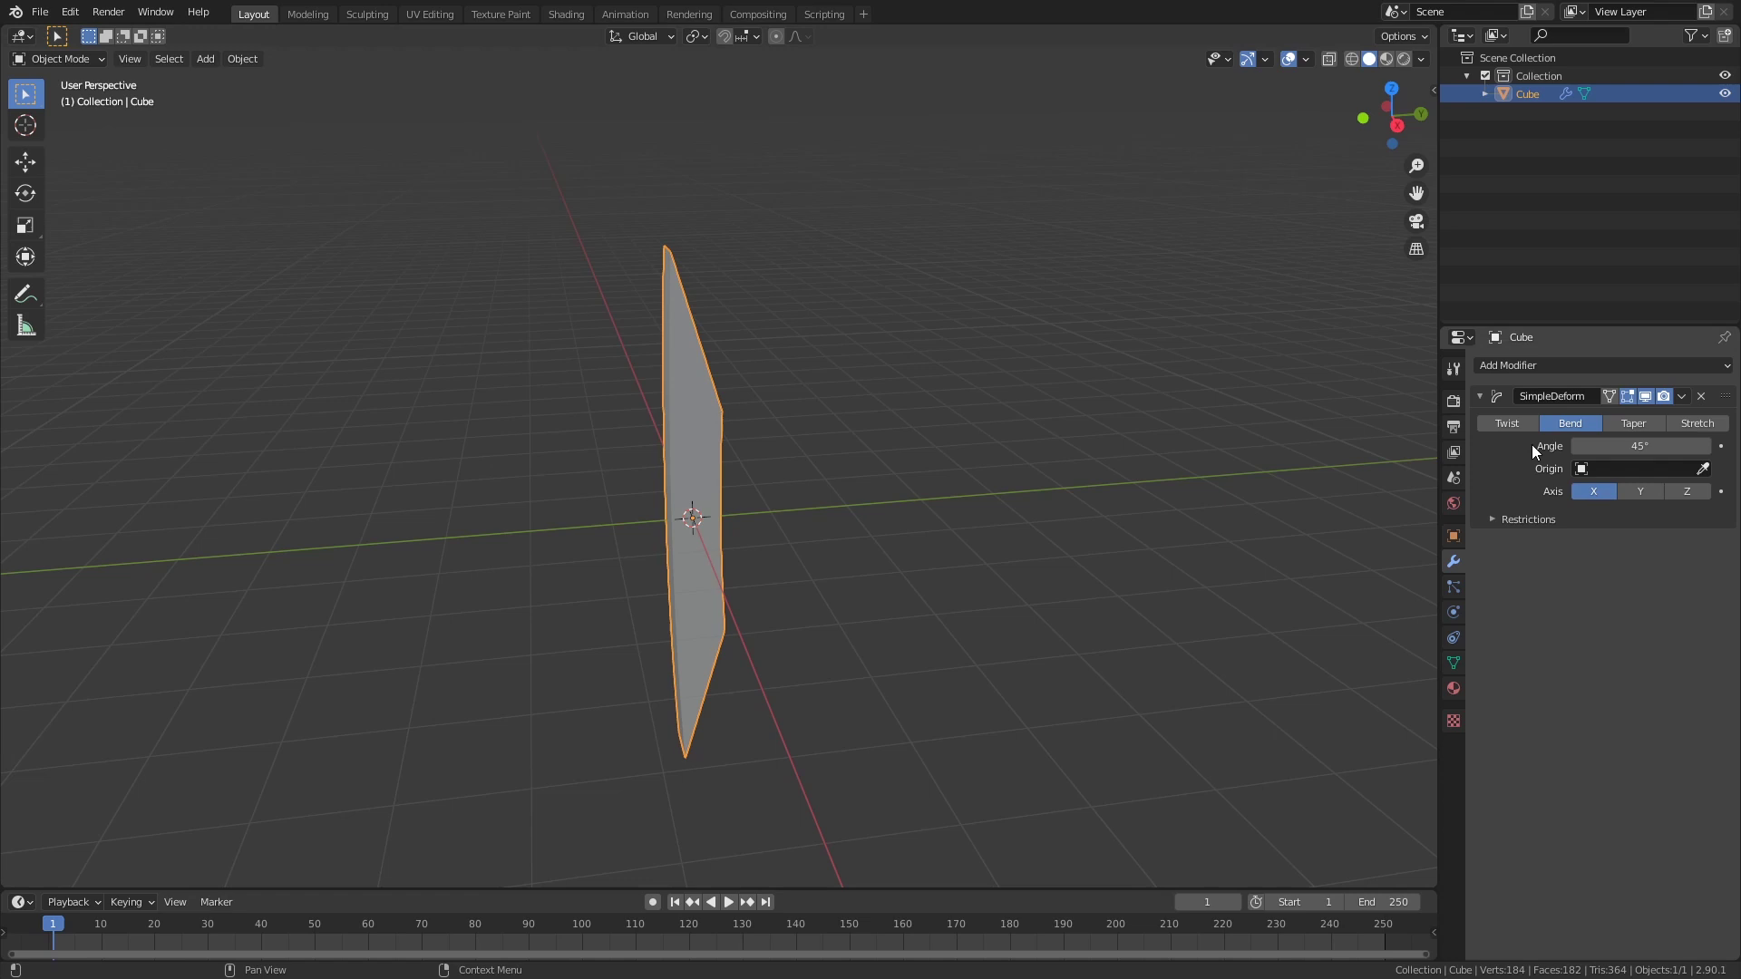
left_click_drag(1596, 446, 1640, 446)
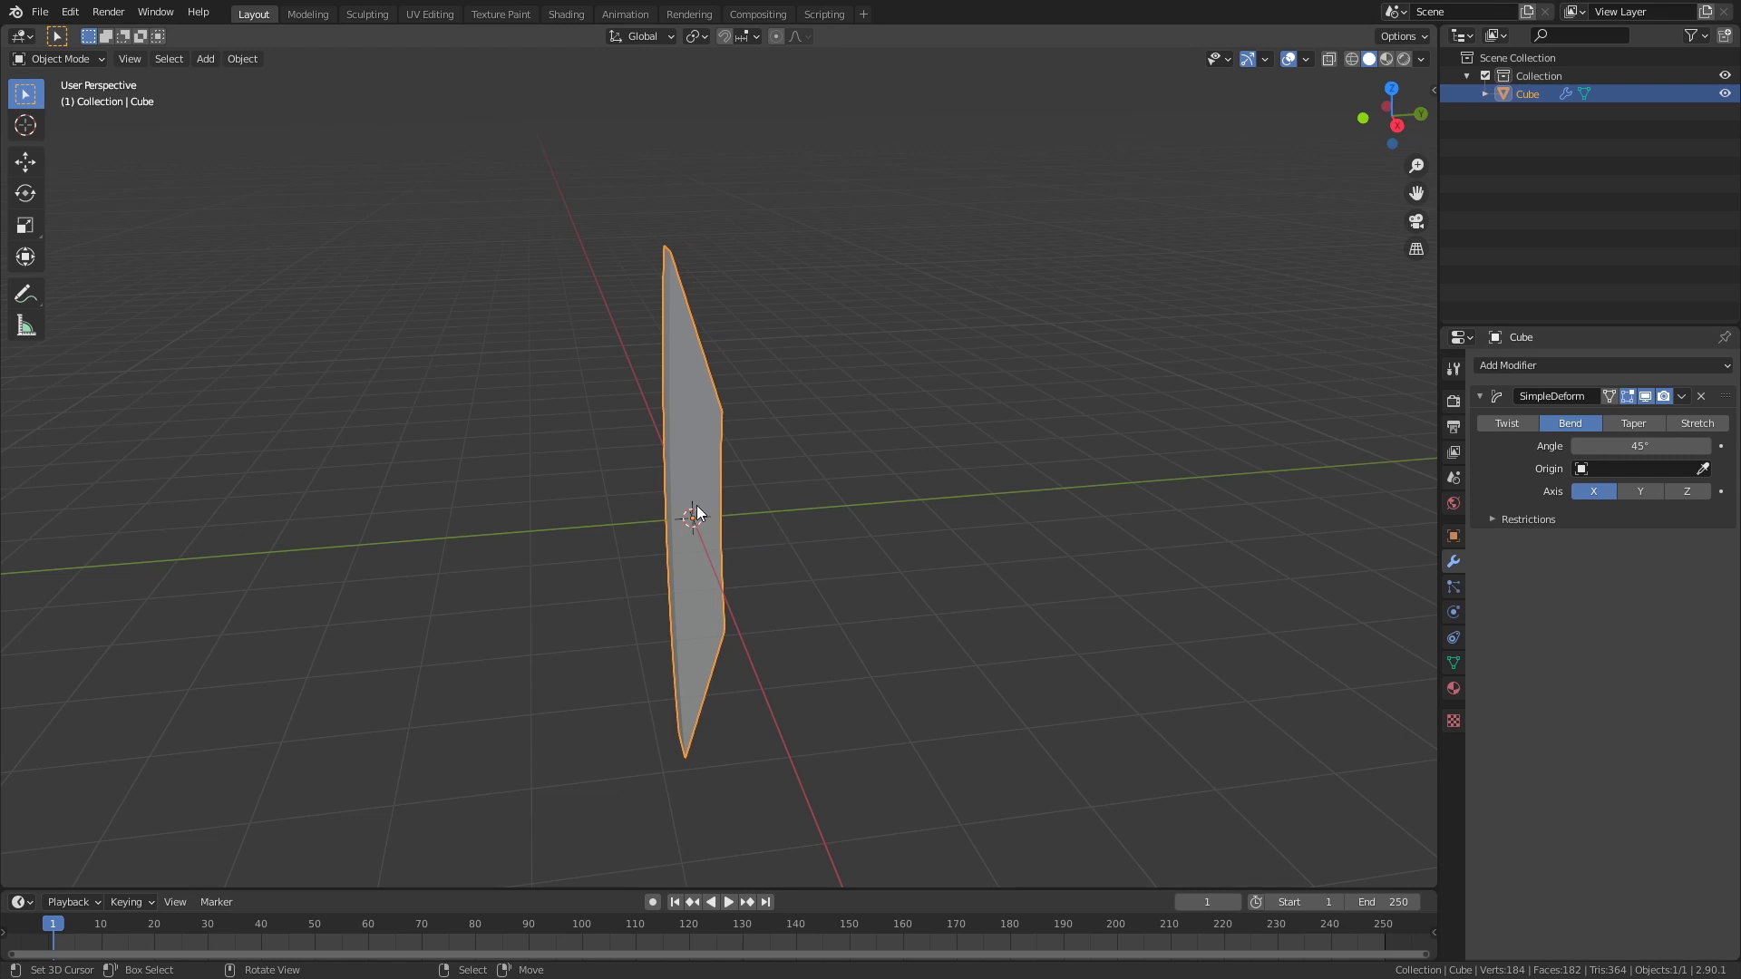
left_click(1531, 364)
- Select the pillar's top corner edge and snap the 3D cursor onto it
key("Tab")
middle_click_drag(765, 339, 745, 416)
left_click(680, 402)
left_click(684, 417, "shift")
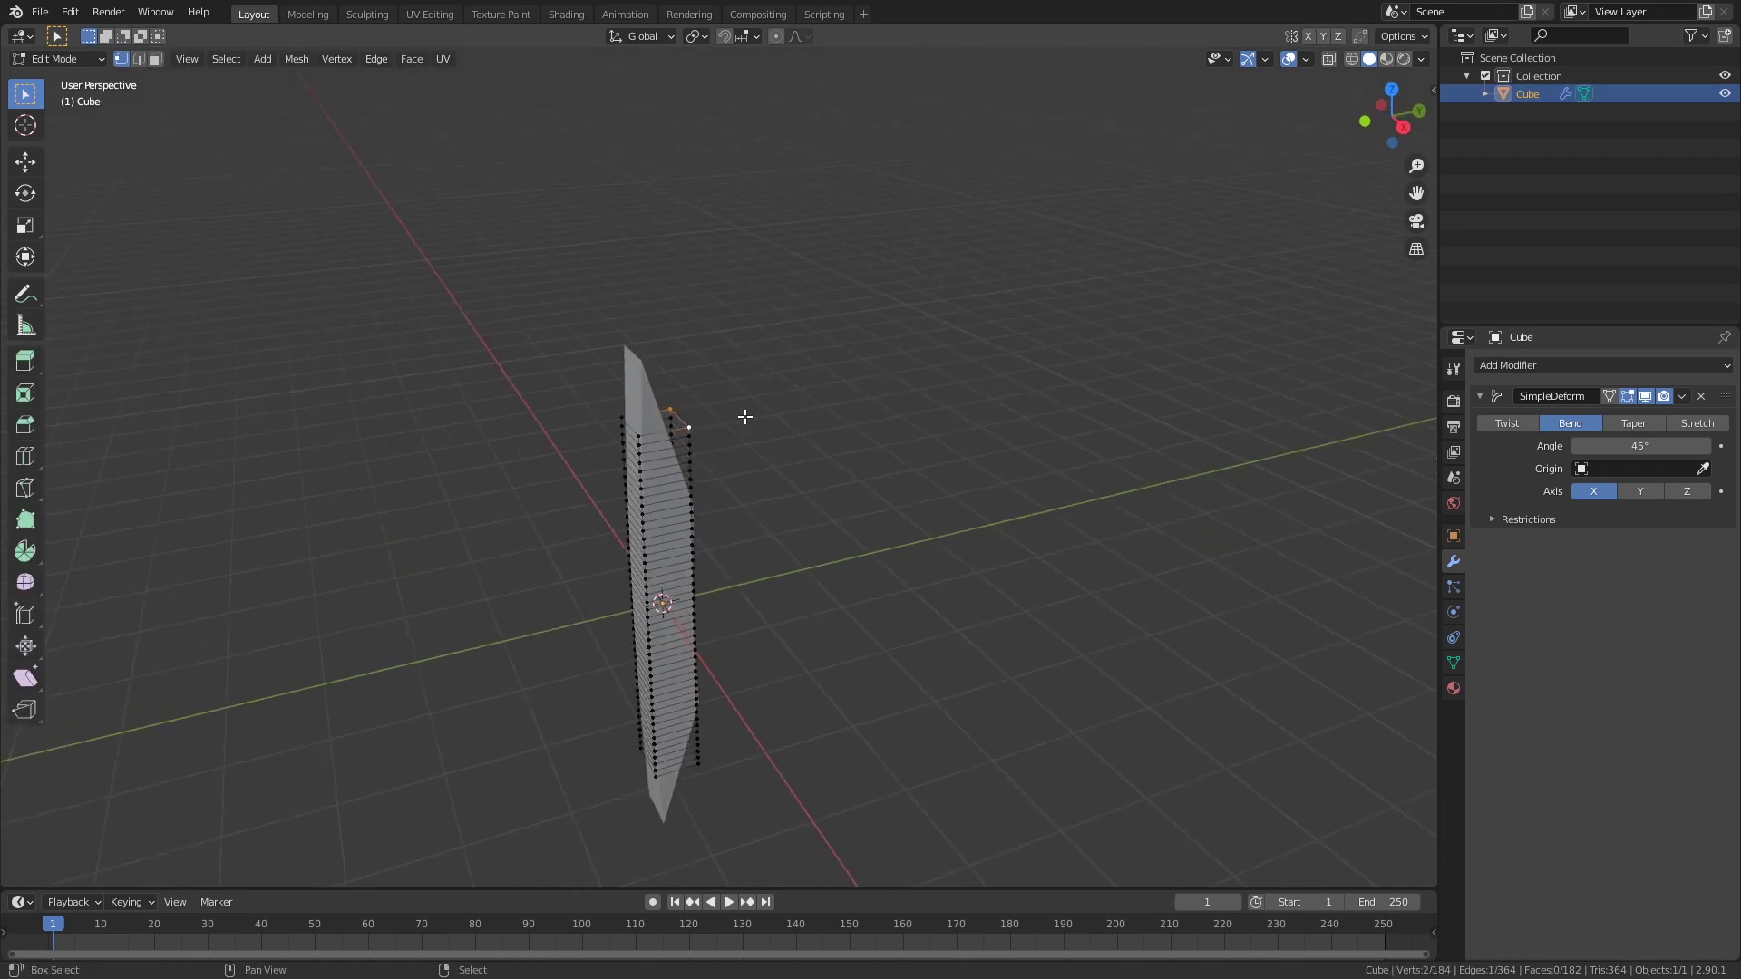
key("shift+s")
left_click(765, 517)
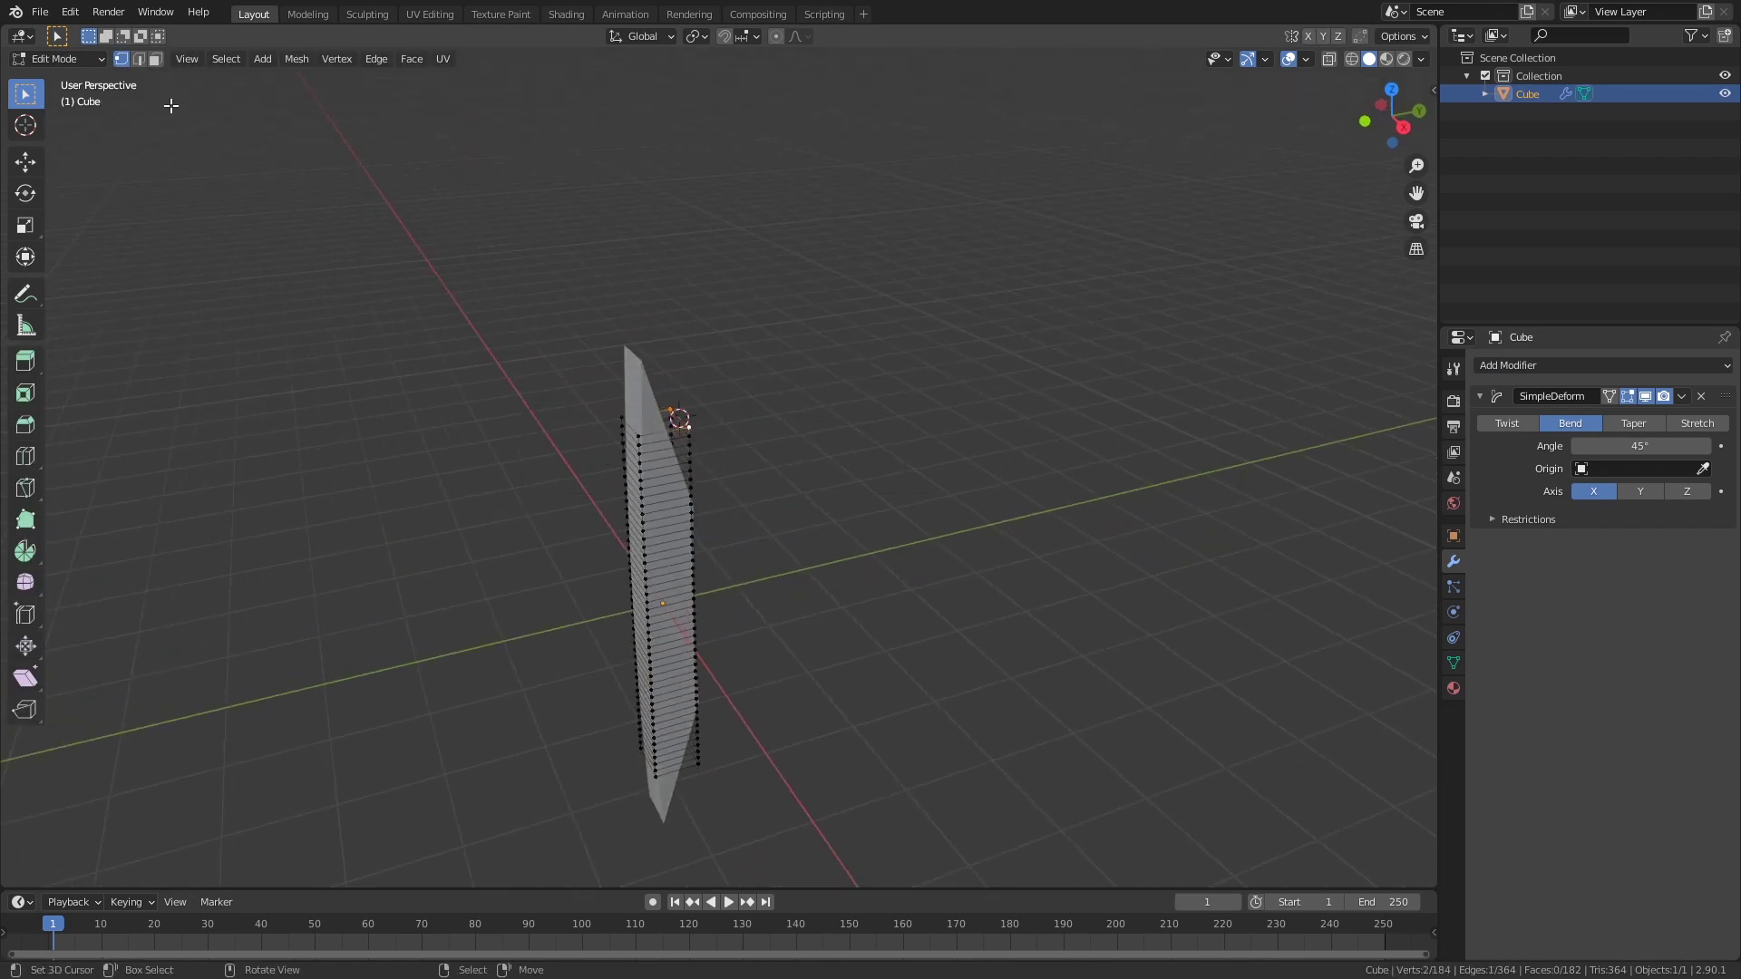
key("Tab")
- Set the pillar's origin to the 3D cursor, keeping the bend at 45°
left_click(243, 59)
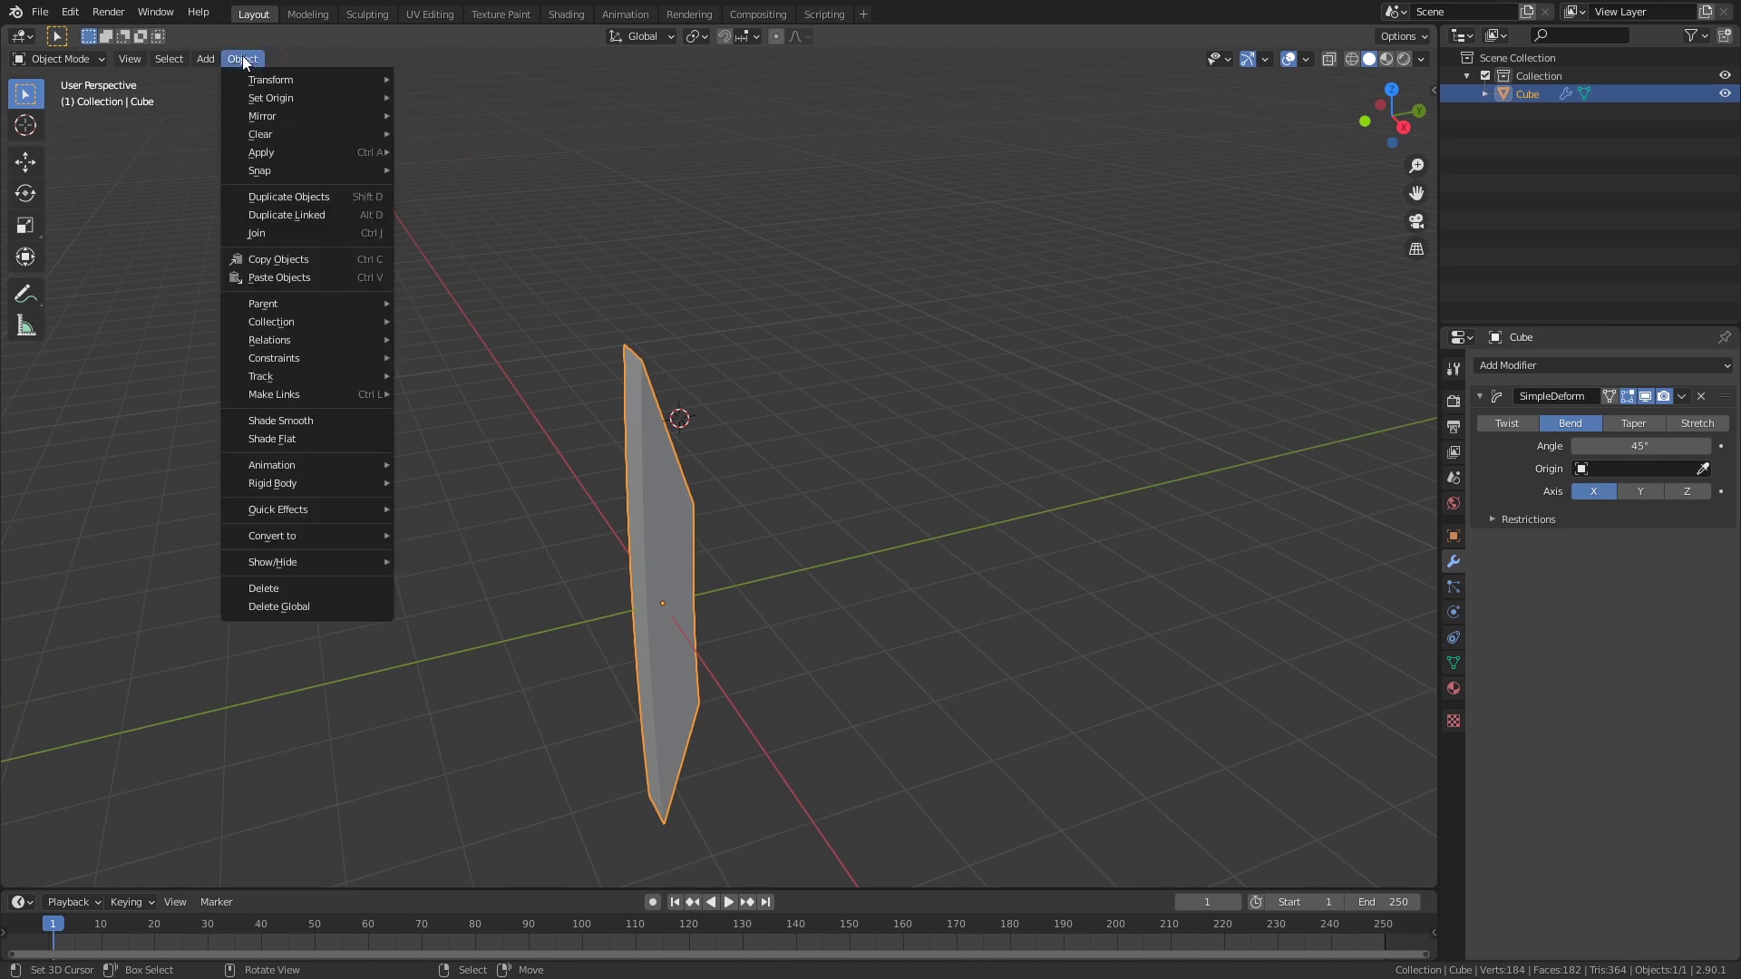
mouse_move(274, 97)
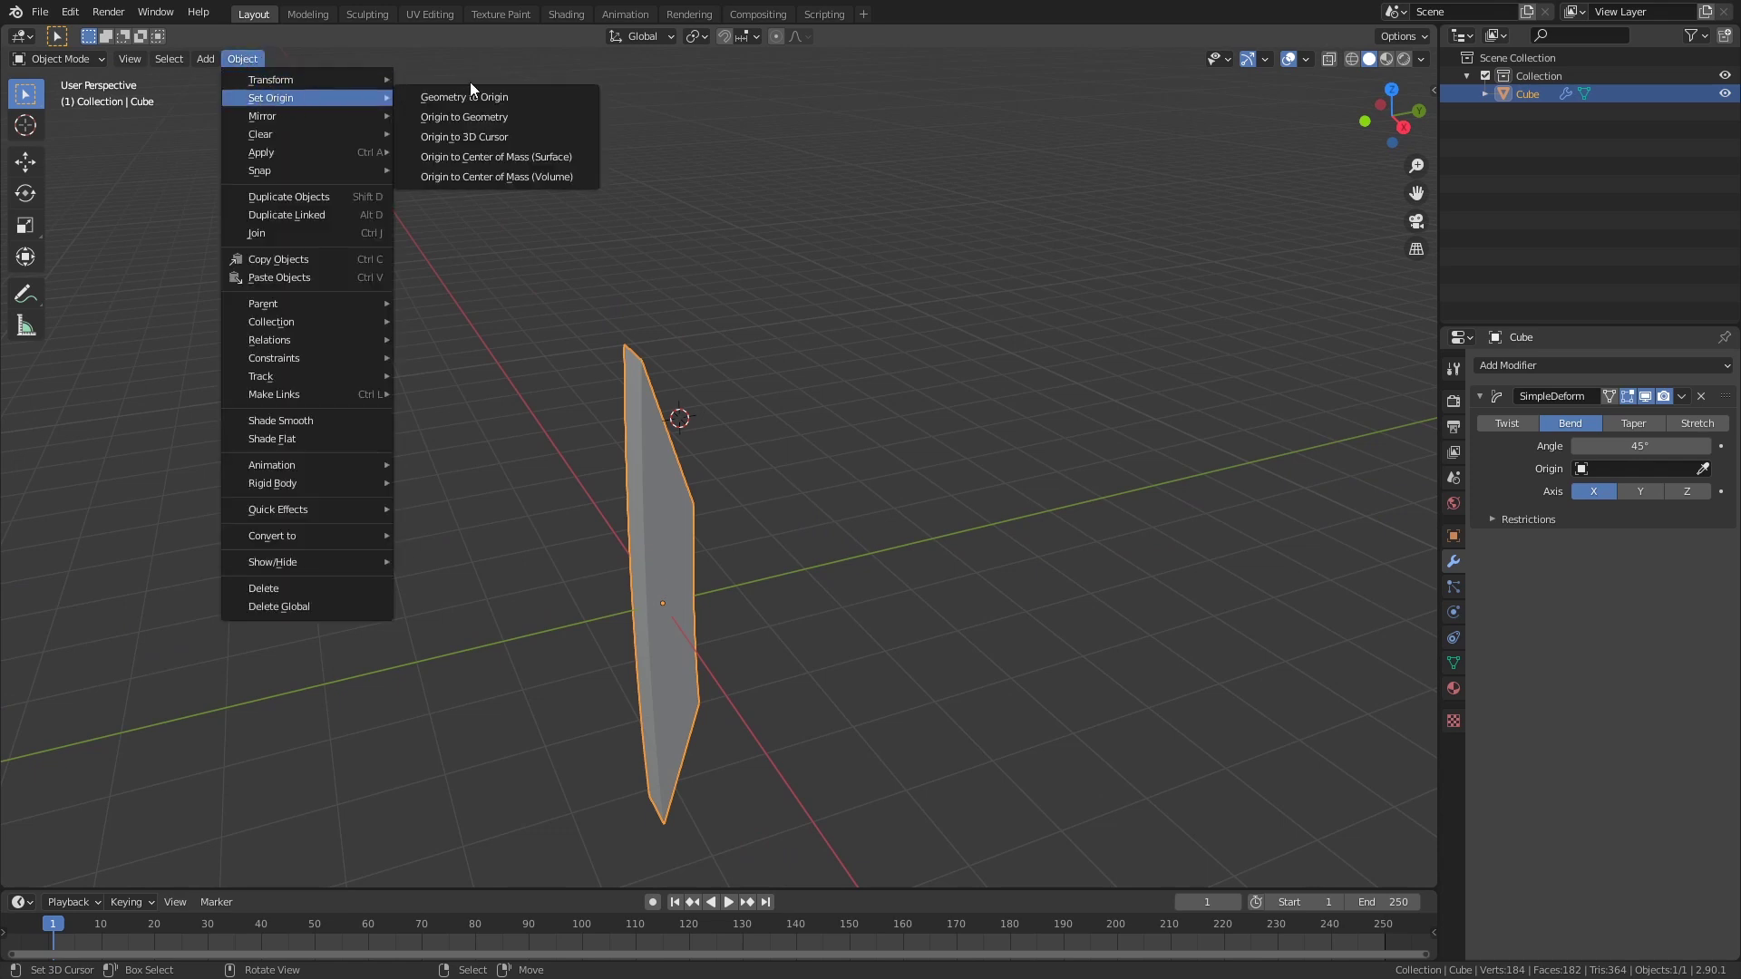
left_click(475, 135)
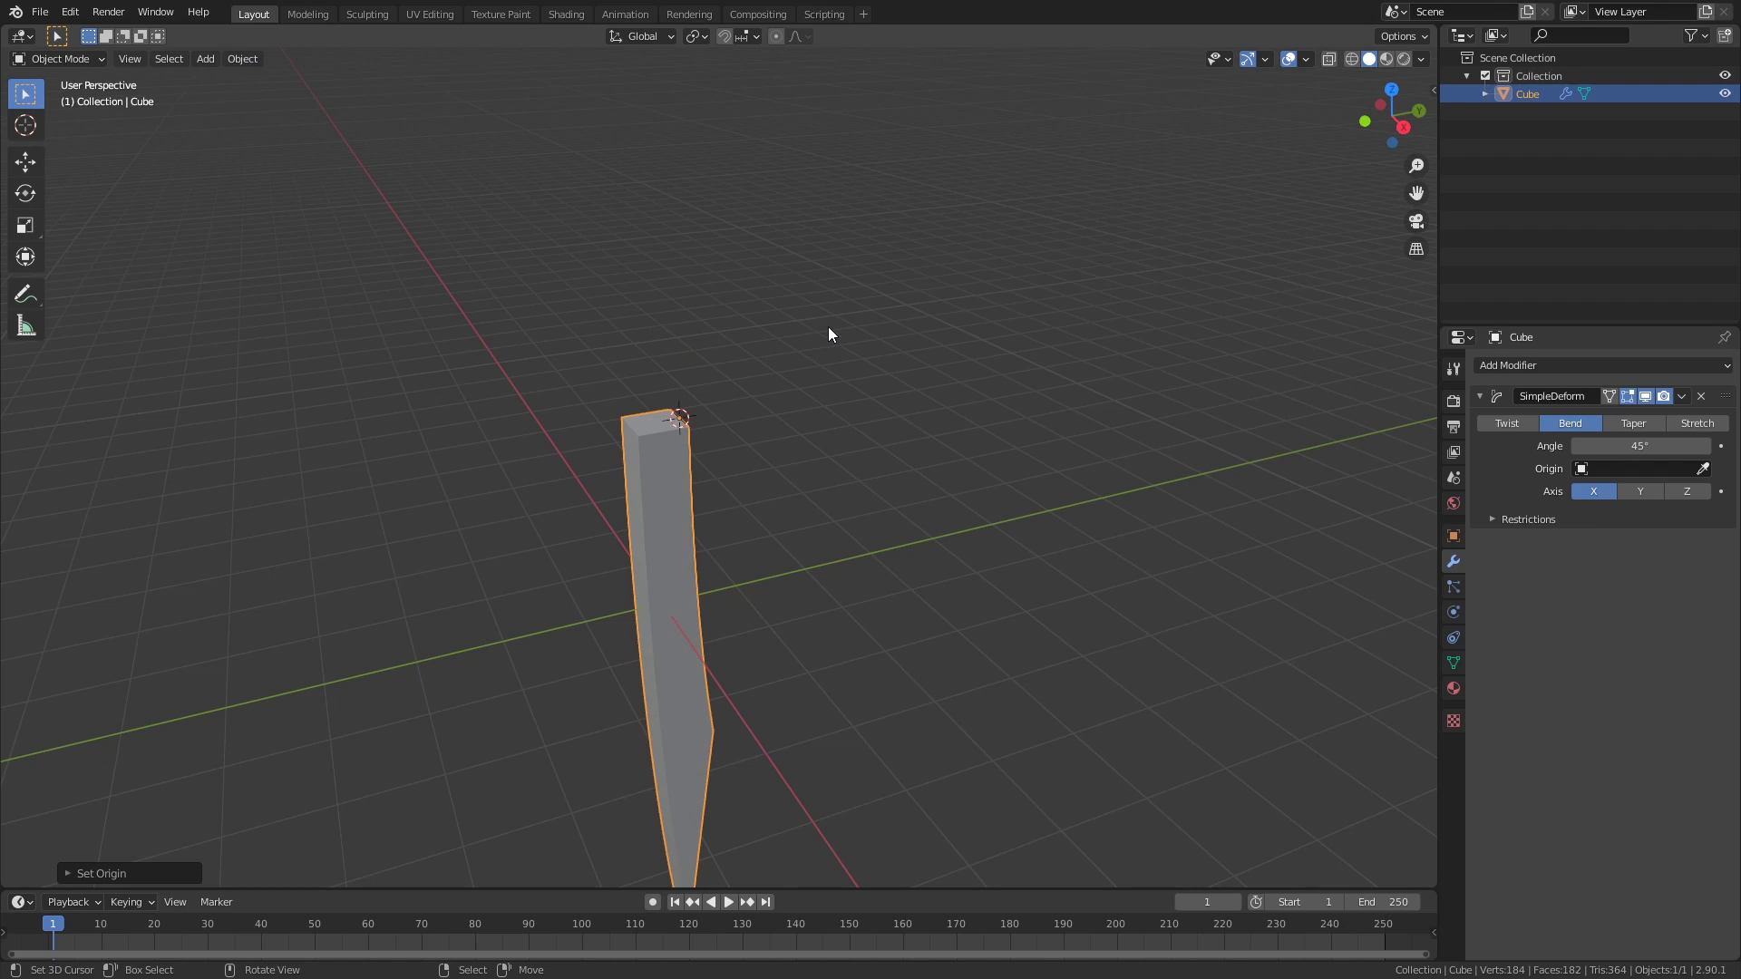
left_click_drag(1639, 446, 907, 381)
key("Escape")
- Reset the 3D cursor to the world centre and add a new cube beside the pillar
key("shift+c")
key("shift+a")
mouse_move(758, 557)
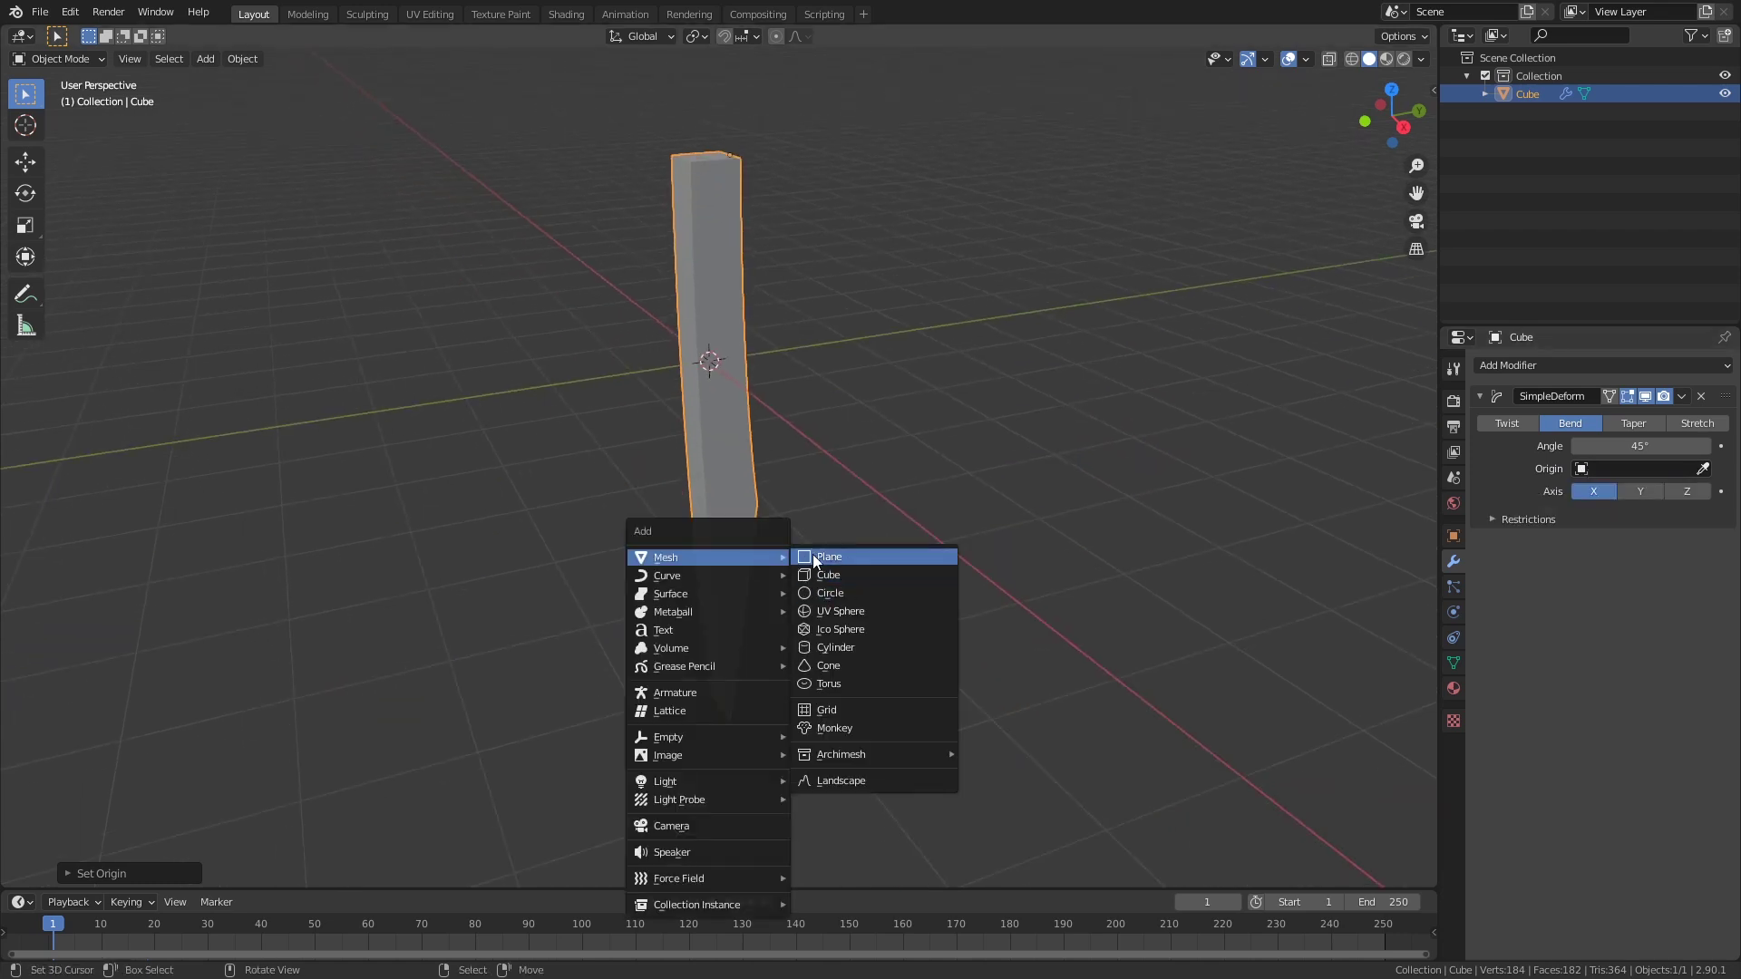
left_click(862, 569)
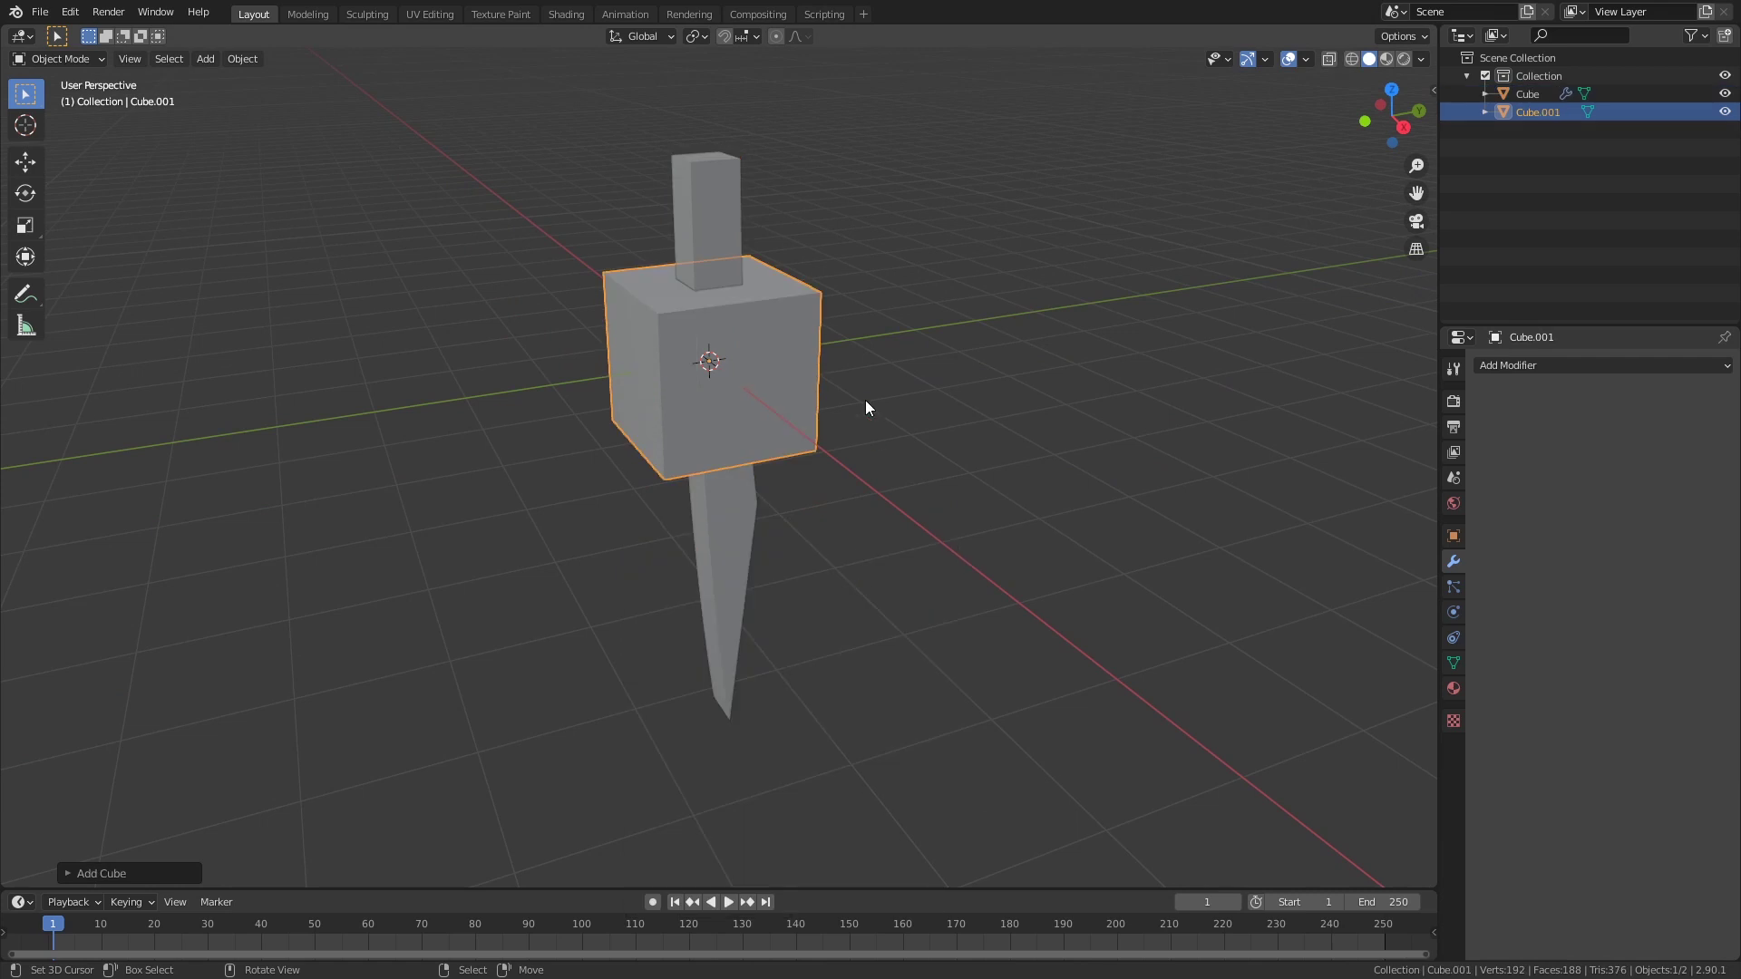
key("g")
left_click(1030, 346)
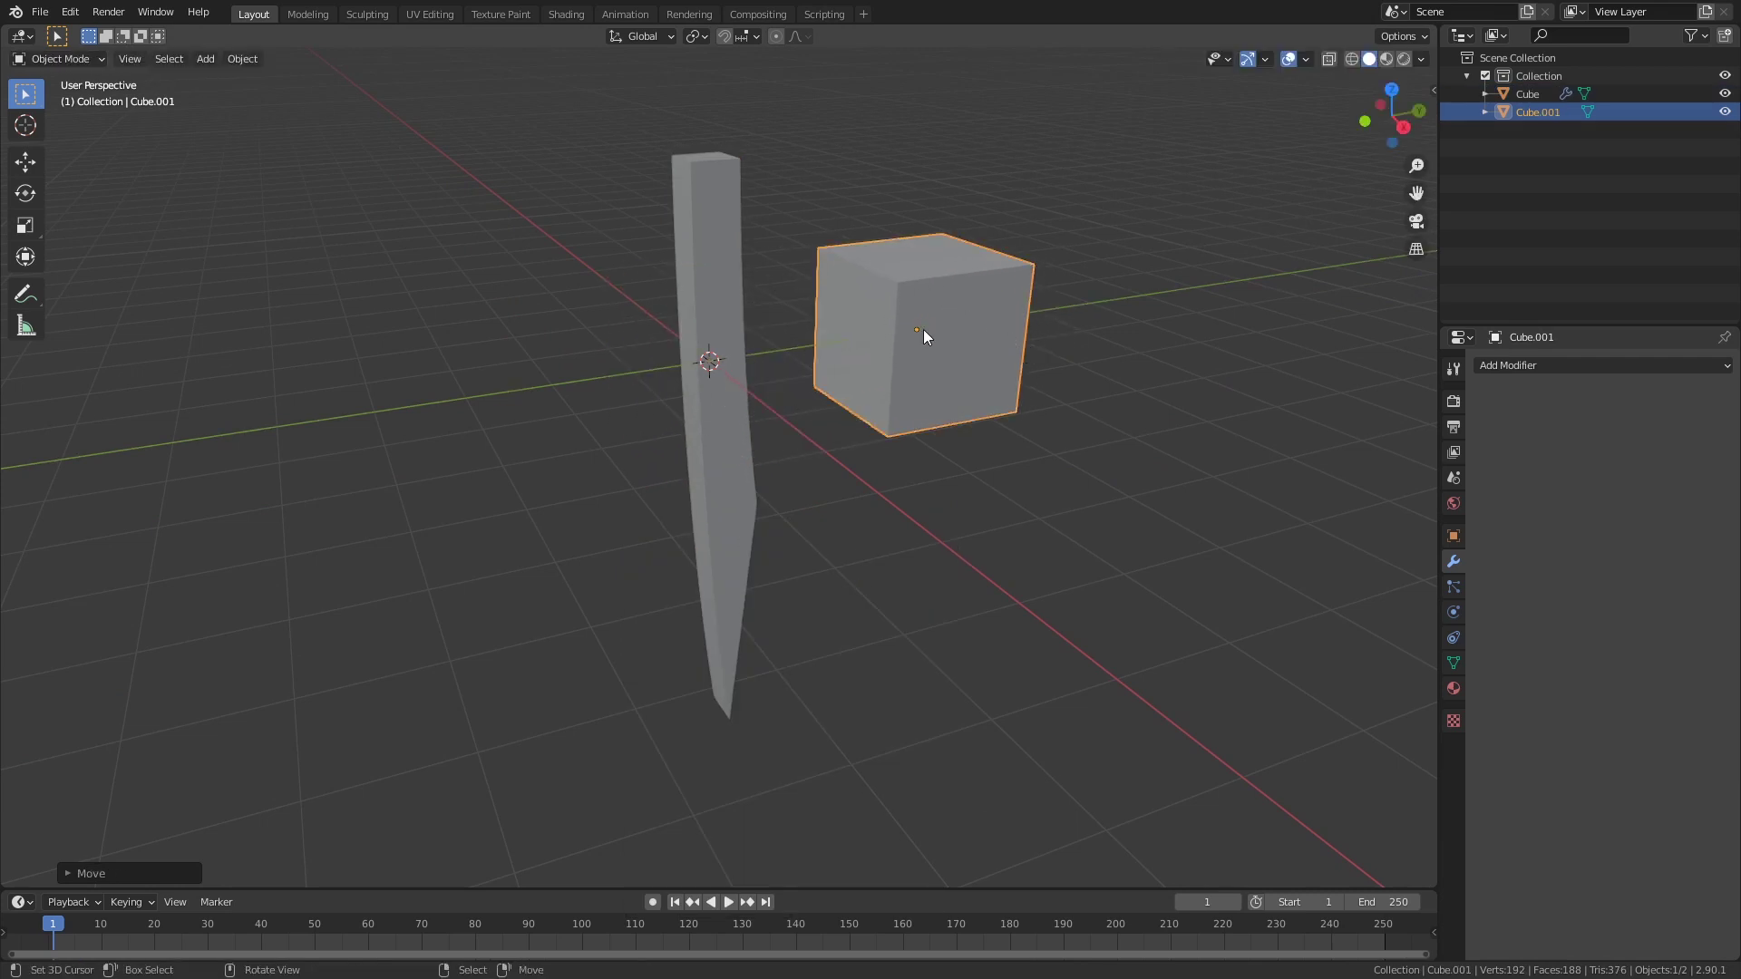
- Set Cube.001 as the Simple Deform origin using the eyedropper
left_click(1528, 93)
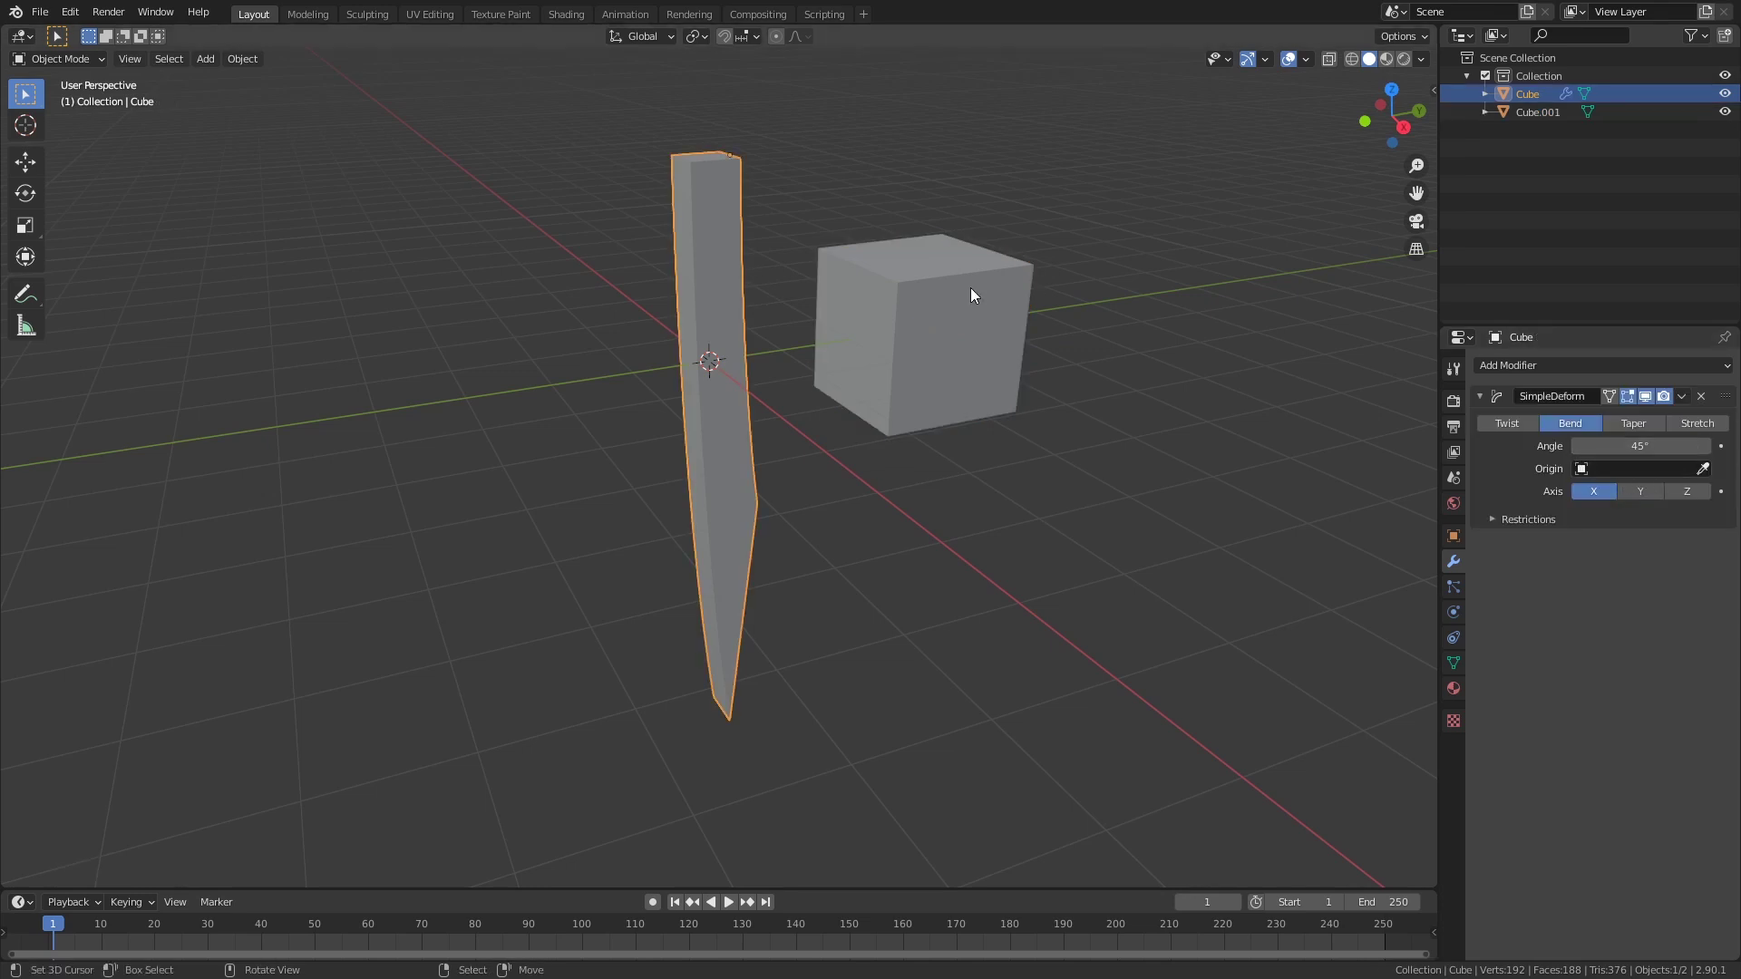
left_click(932, 285)
left_click(738, 284)
left_click(1703, 469)
left_click(910, 390)
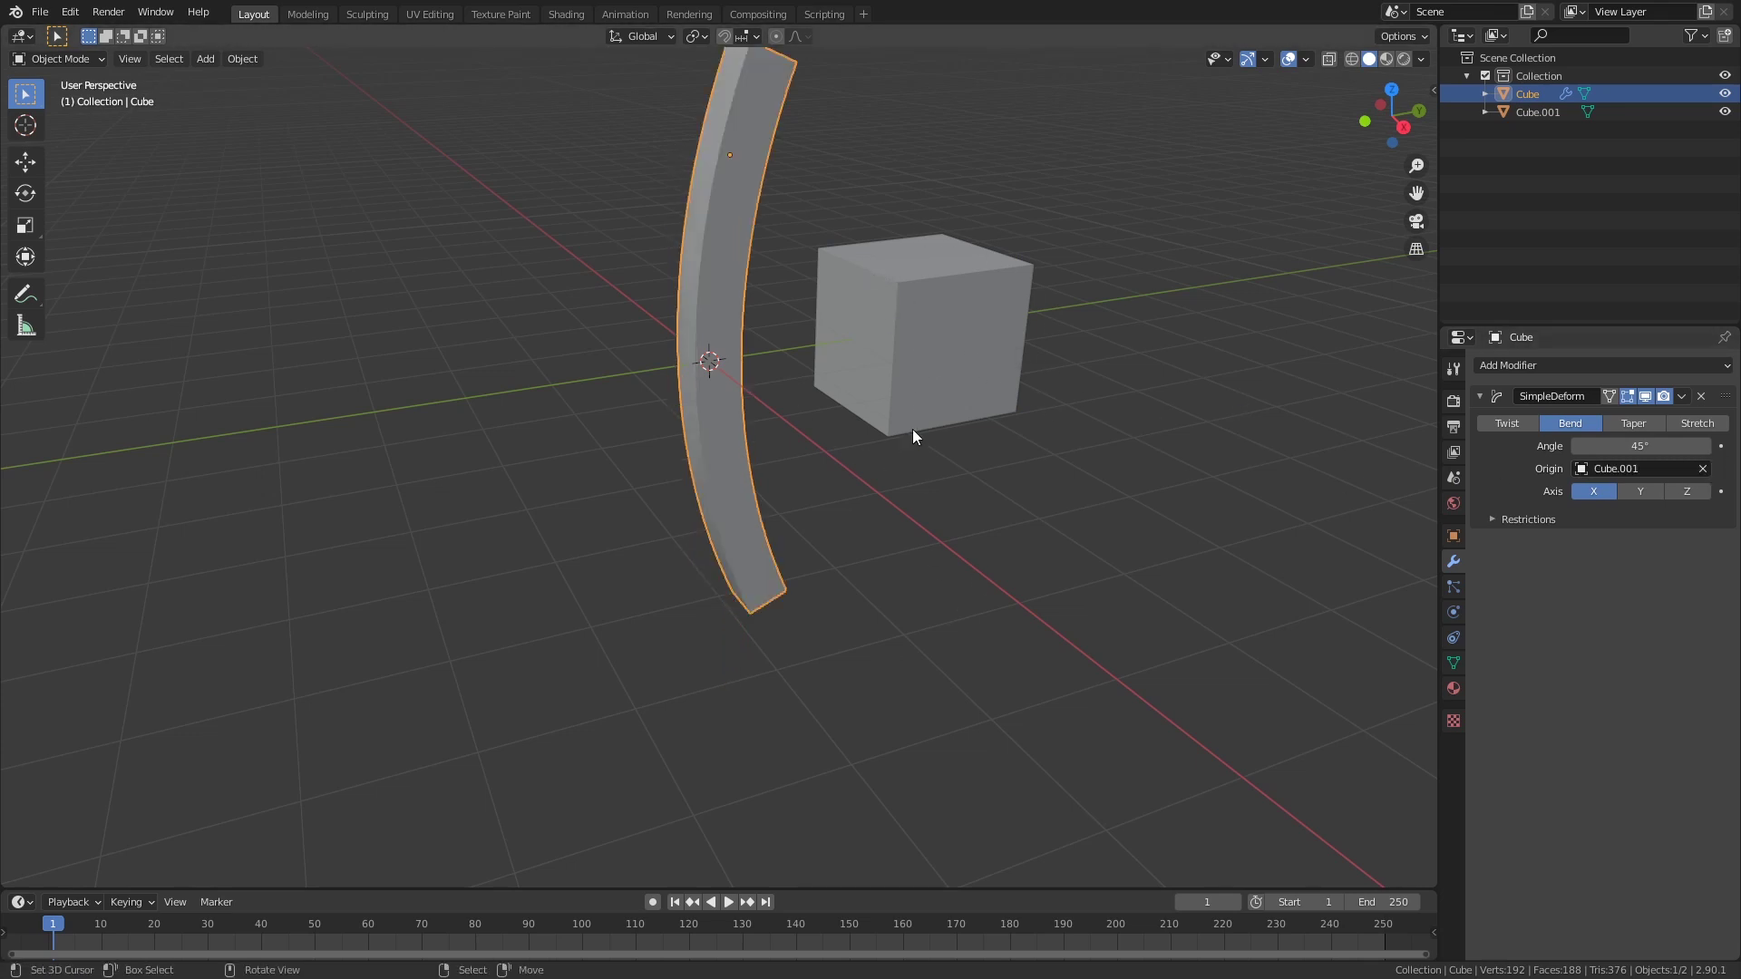
- Move the origin cube along the Y axis to reshape the bend
middle_click_drag(905, 363, 918, 475, "shift")
left_click(918, 475)
left_click(747, 320)
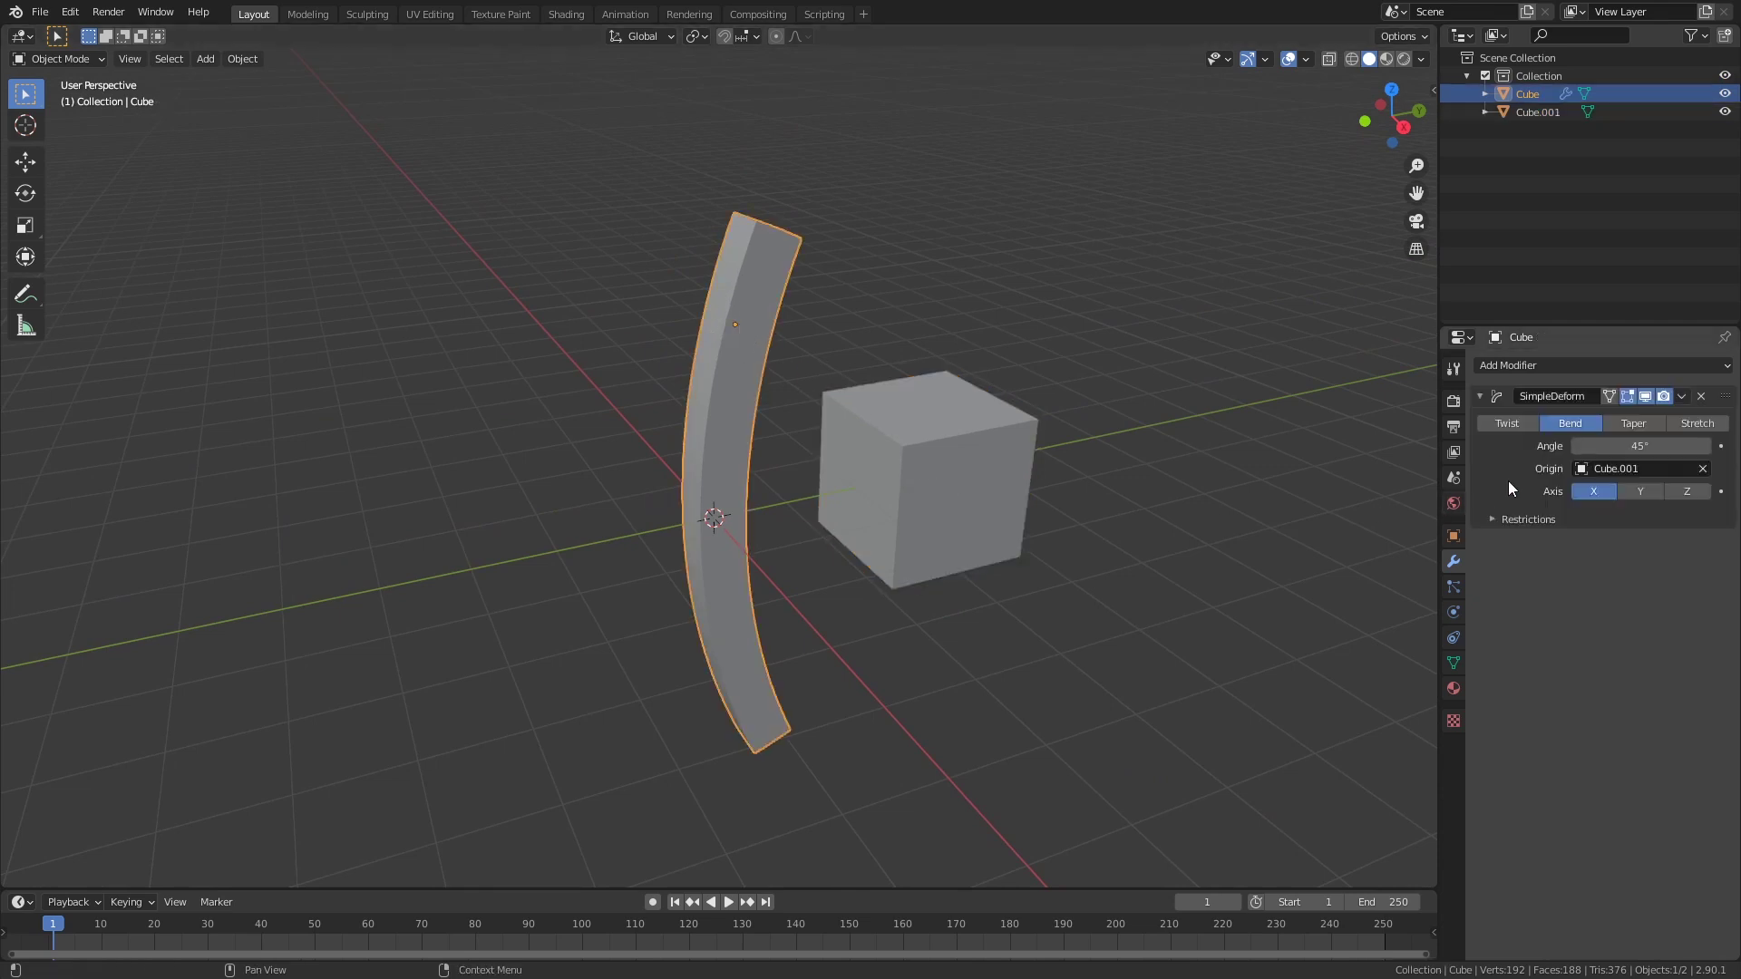
left_click(978, 484)
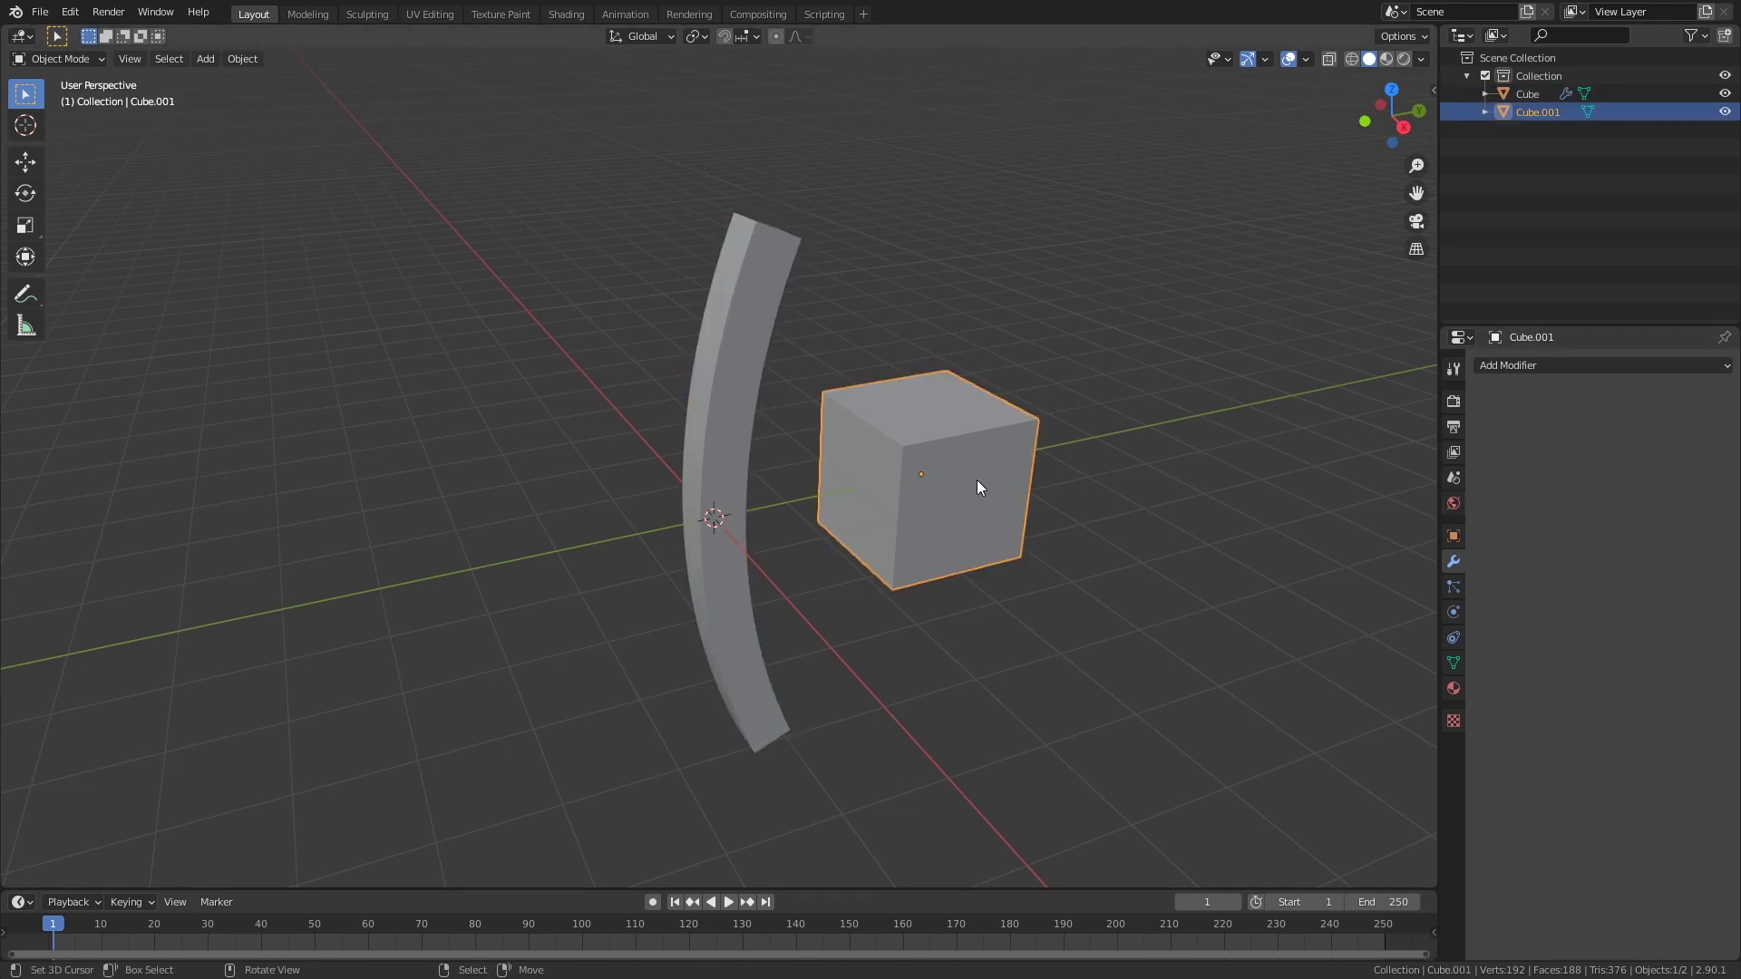
key("g")
key("y")
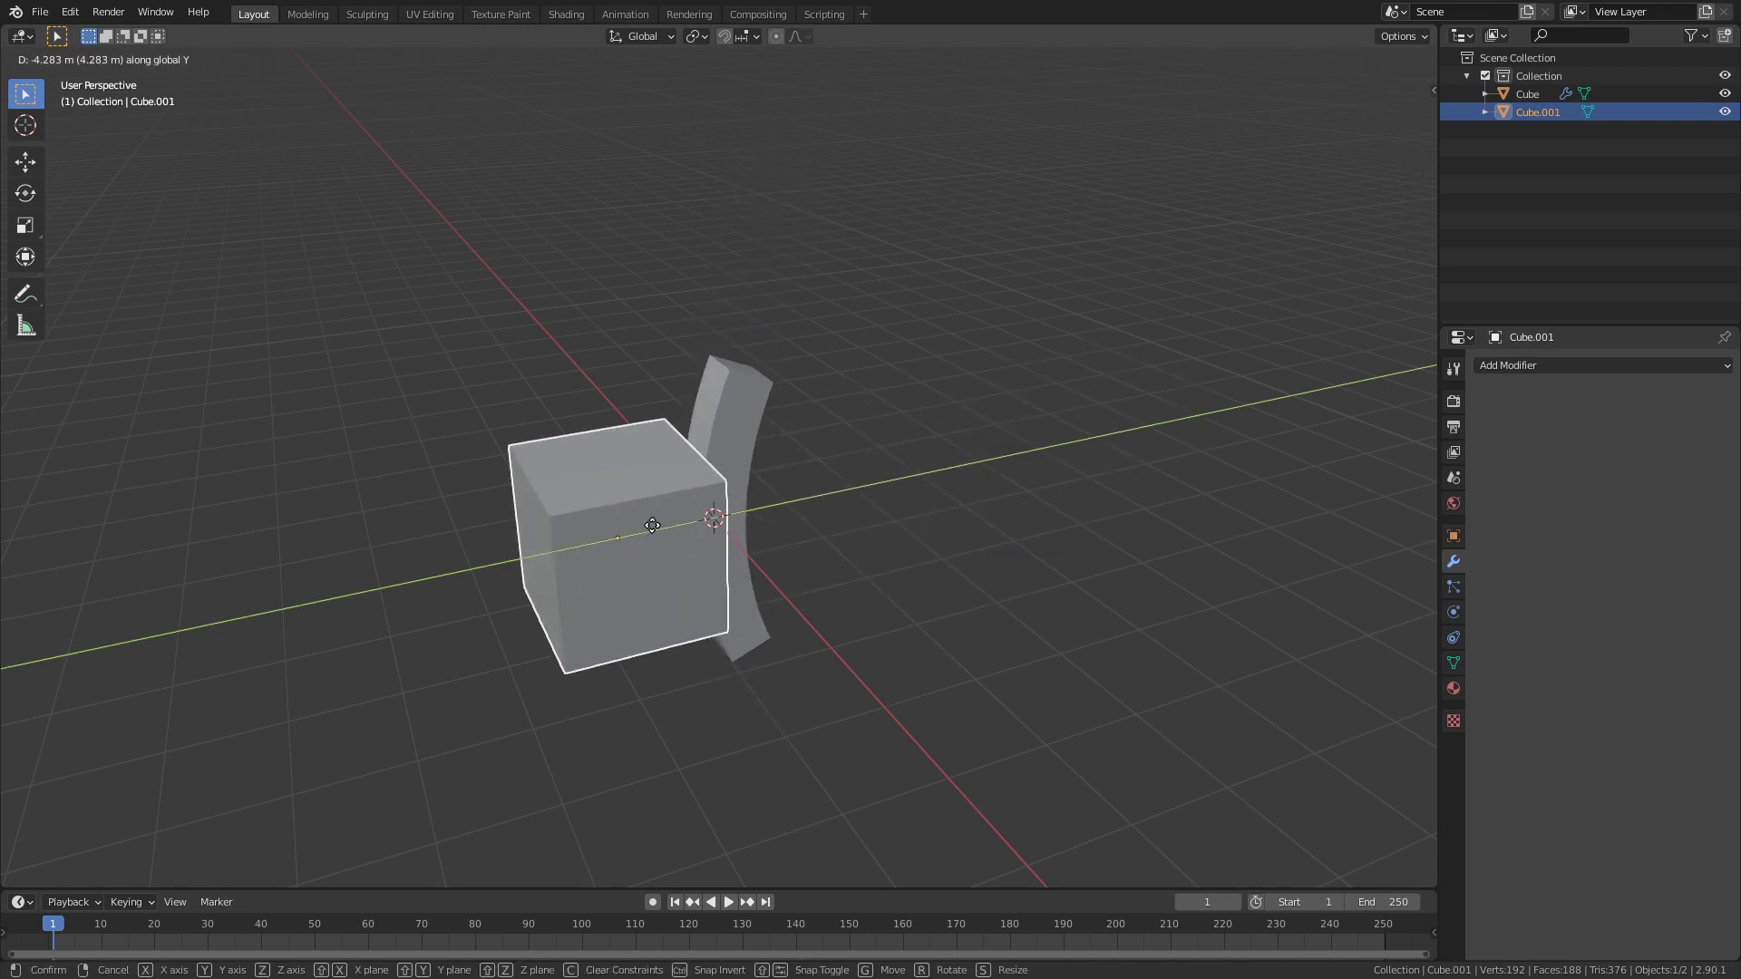
left_click(917, 418)
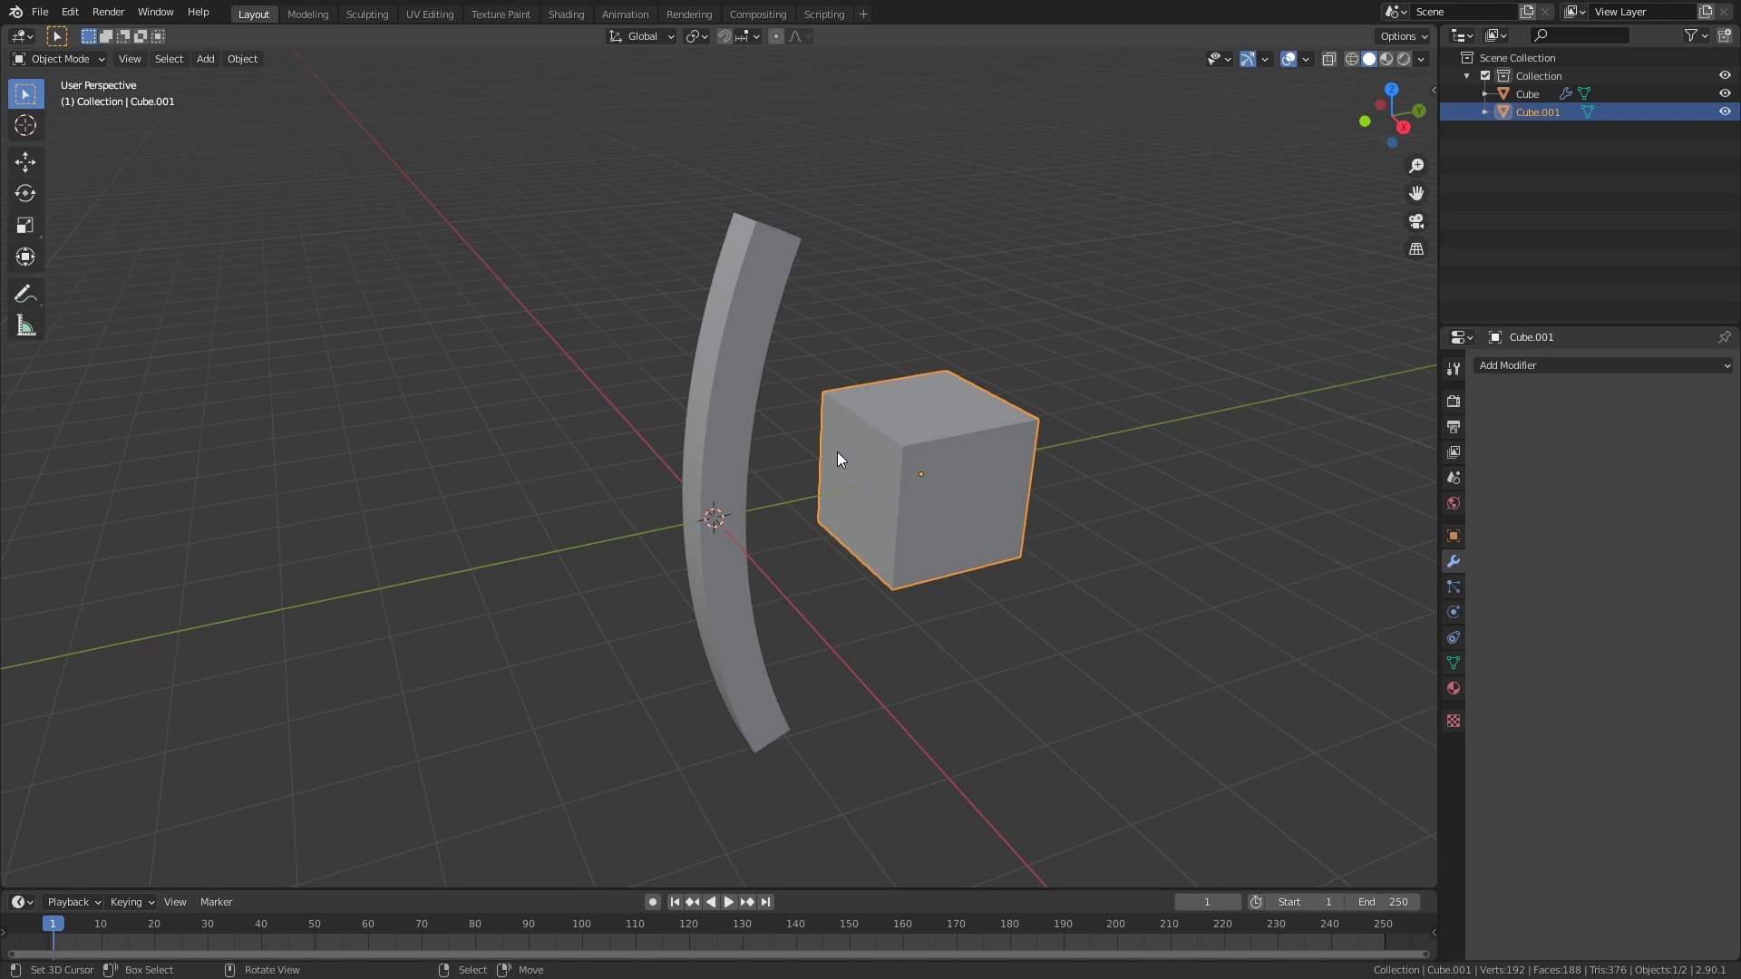
- Delete the origin cube, then add a plain axes empty moved along Y
key("x")
left_click(996, 452)
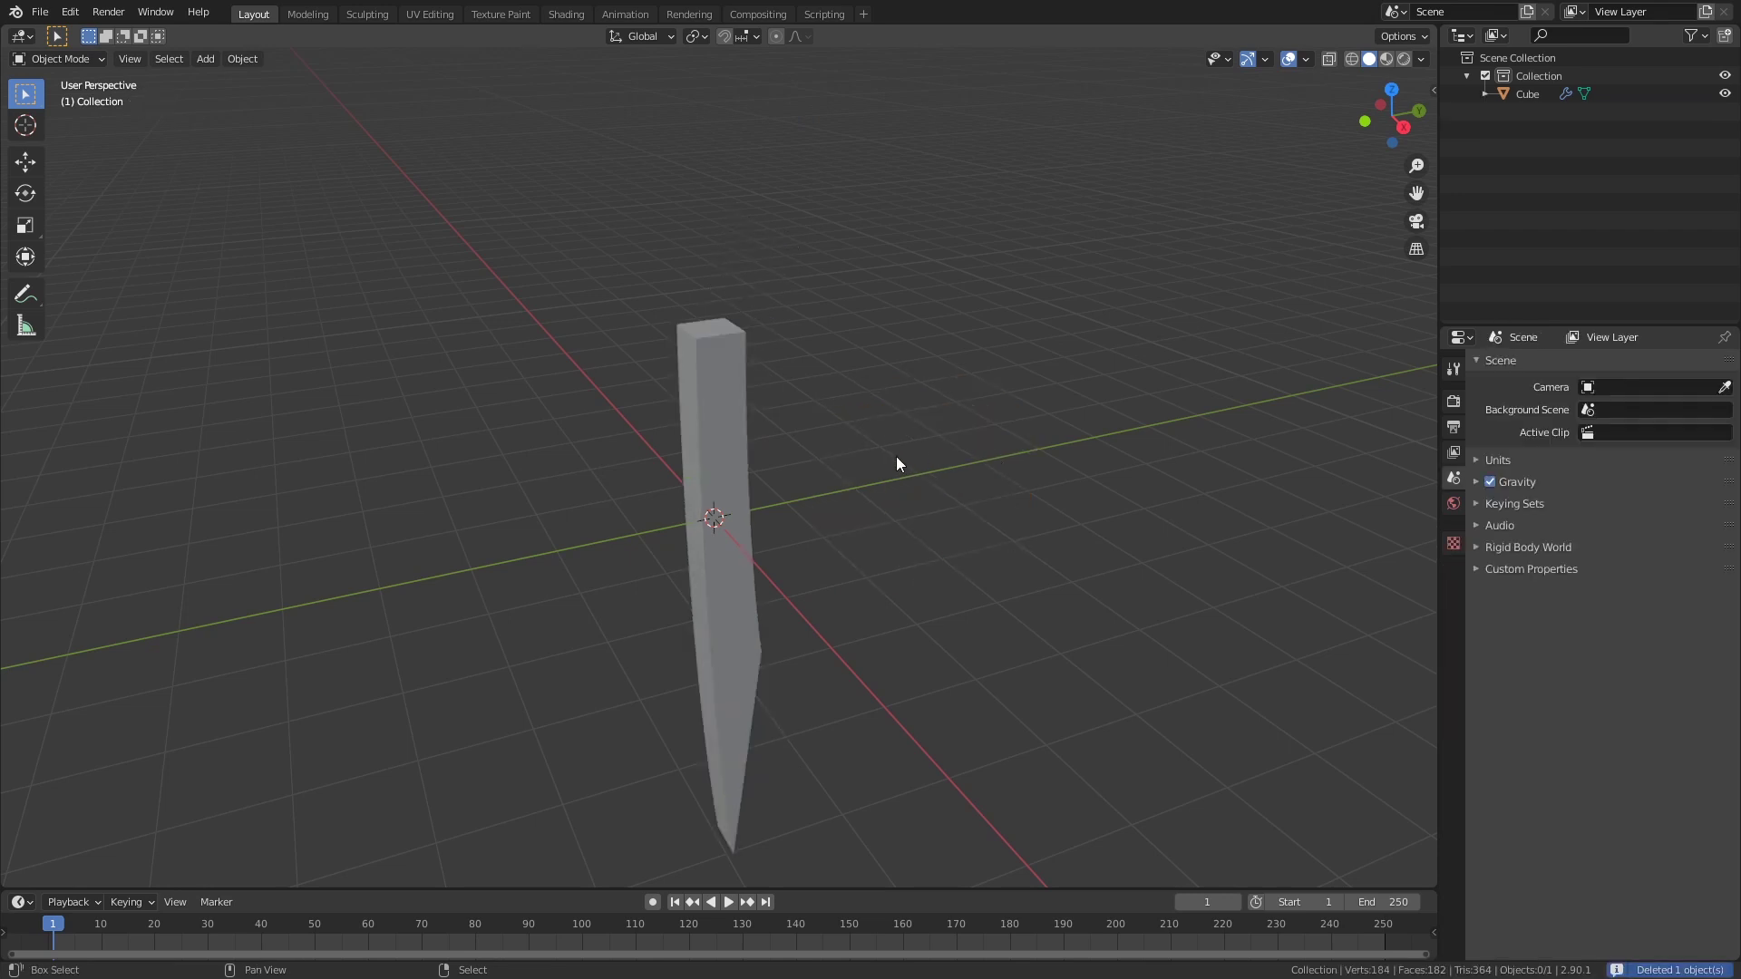
key("shift+a")
mouse_move(896, 455)
mouse_move(841, 636)
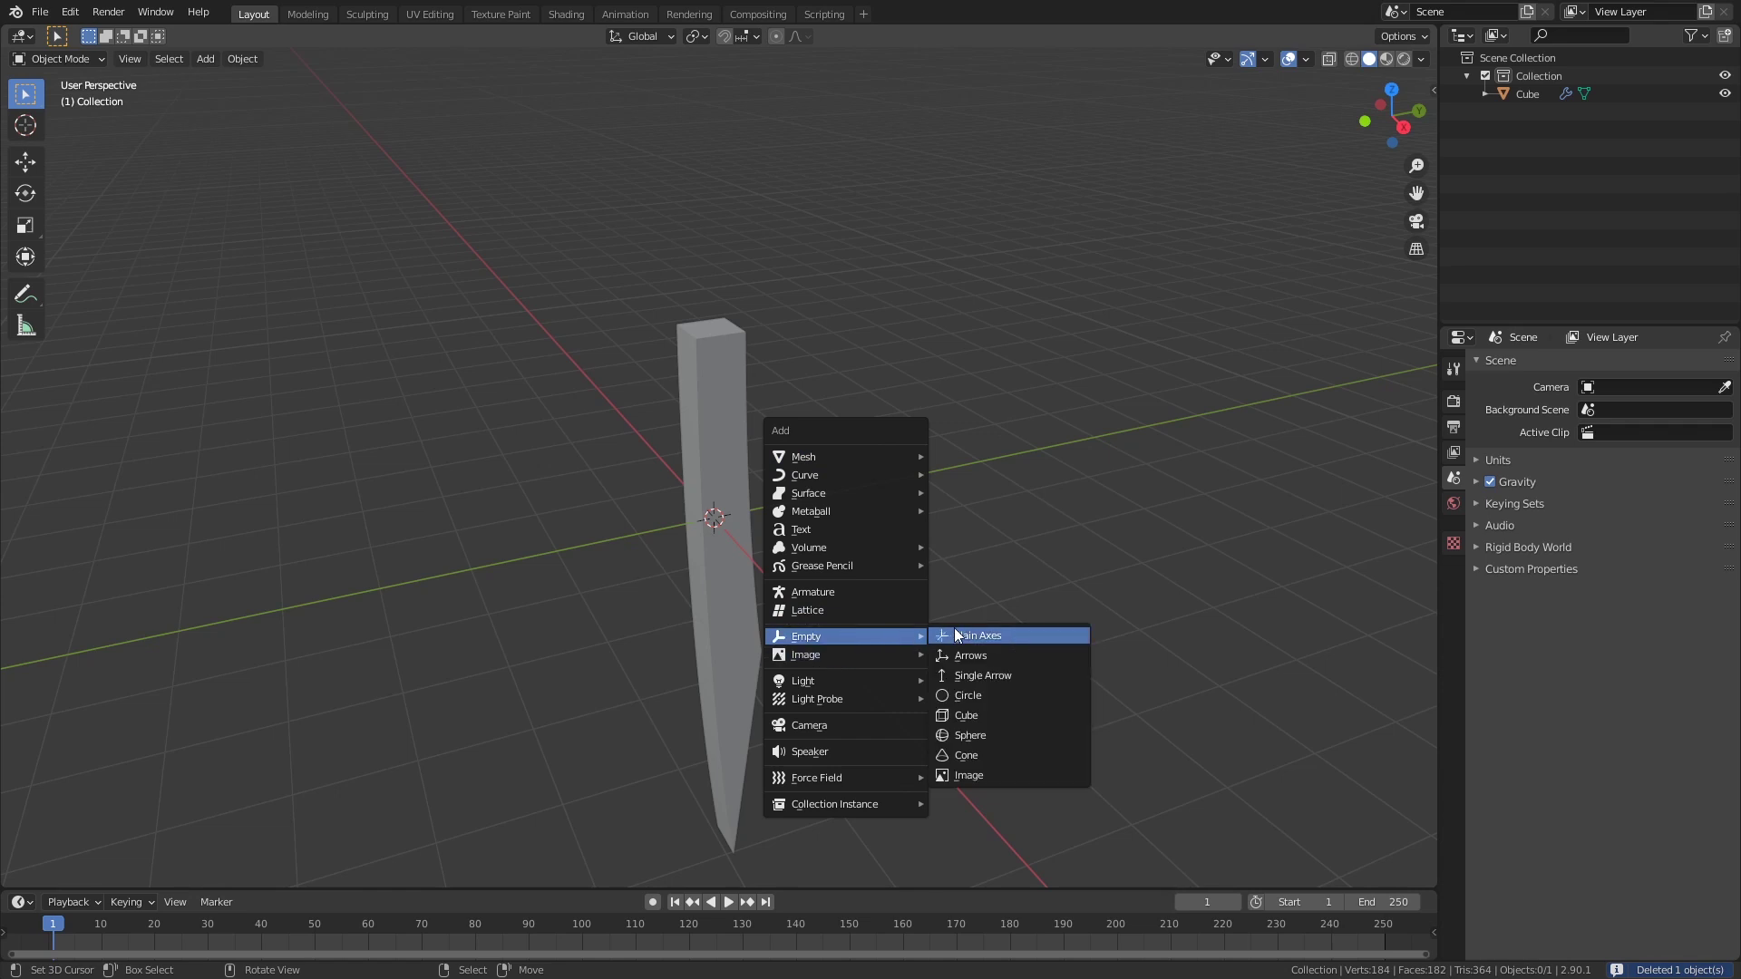
left_click(984, 635)
key("g")
key("y")
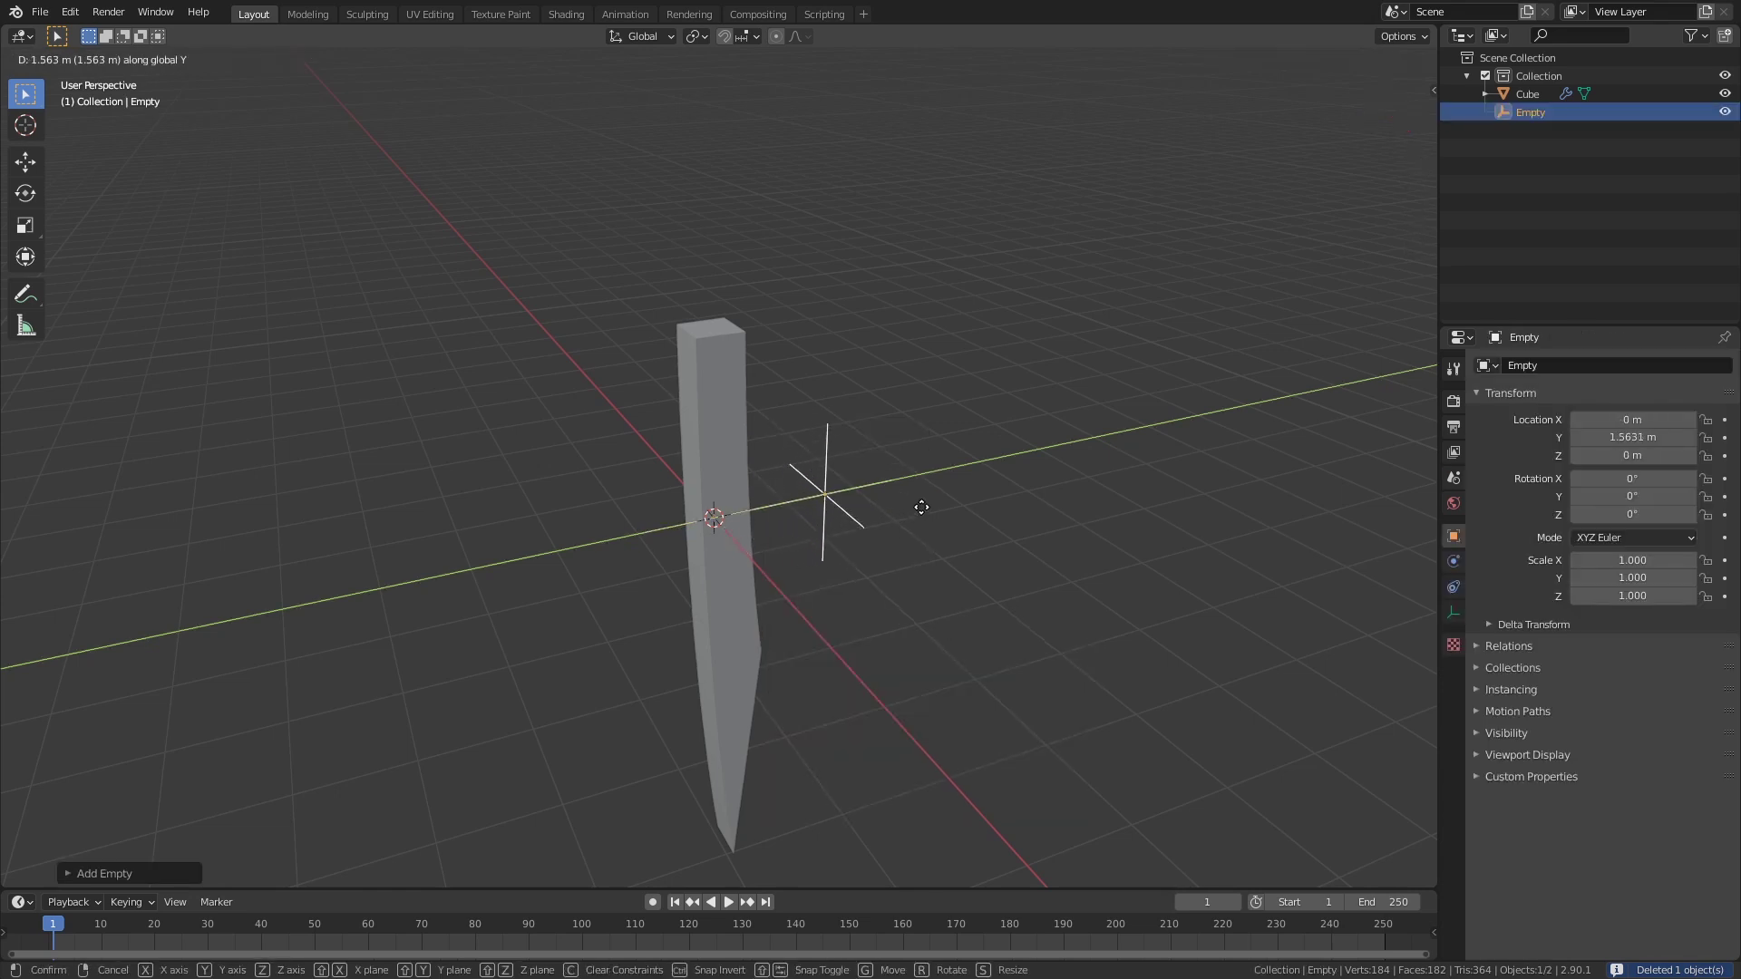
left_click(934, 497)
- Delete the empty and select the bent blade
key("alt+a")
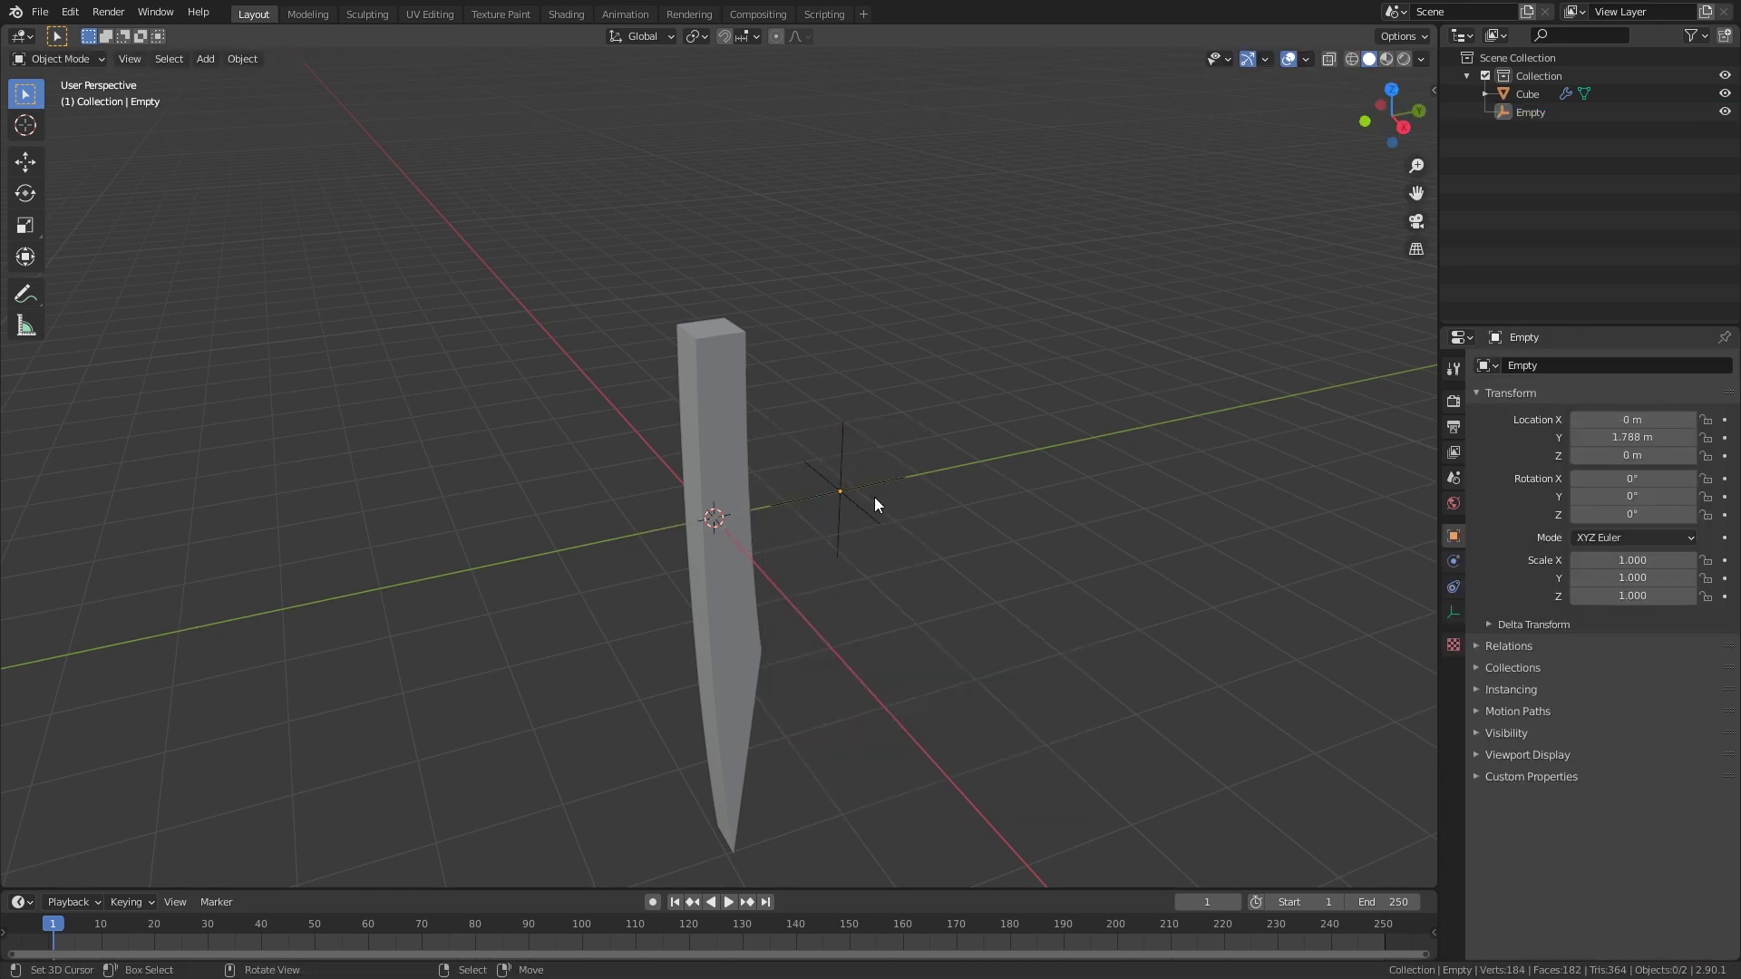
left_click(853, 504)
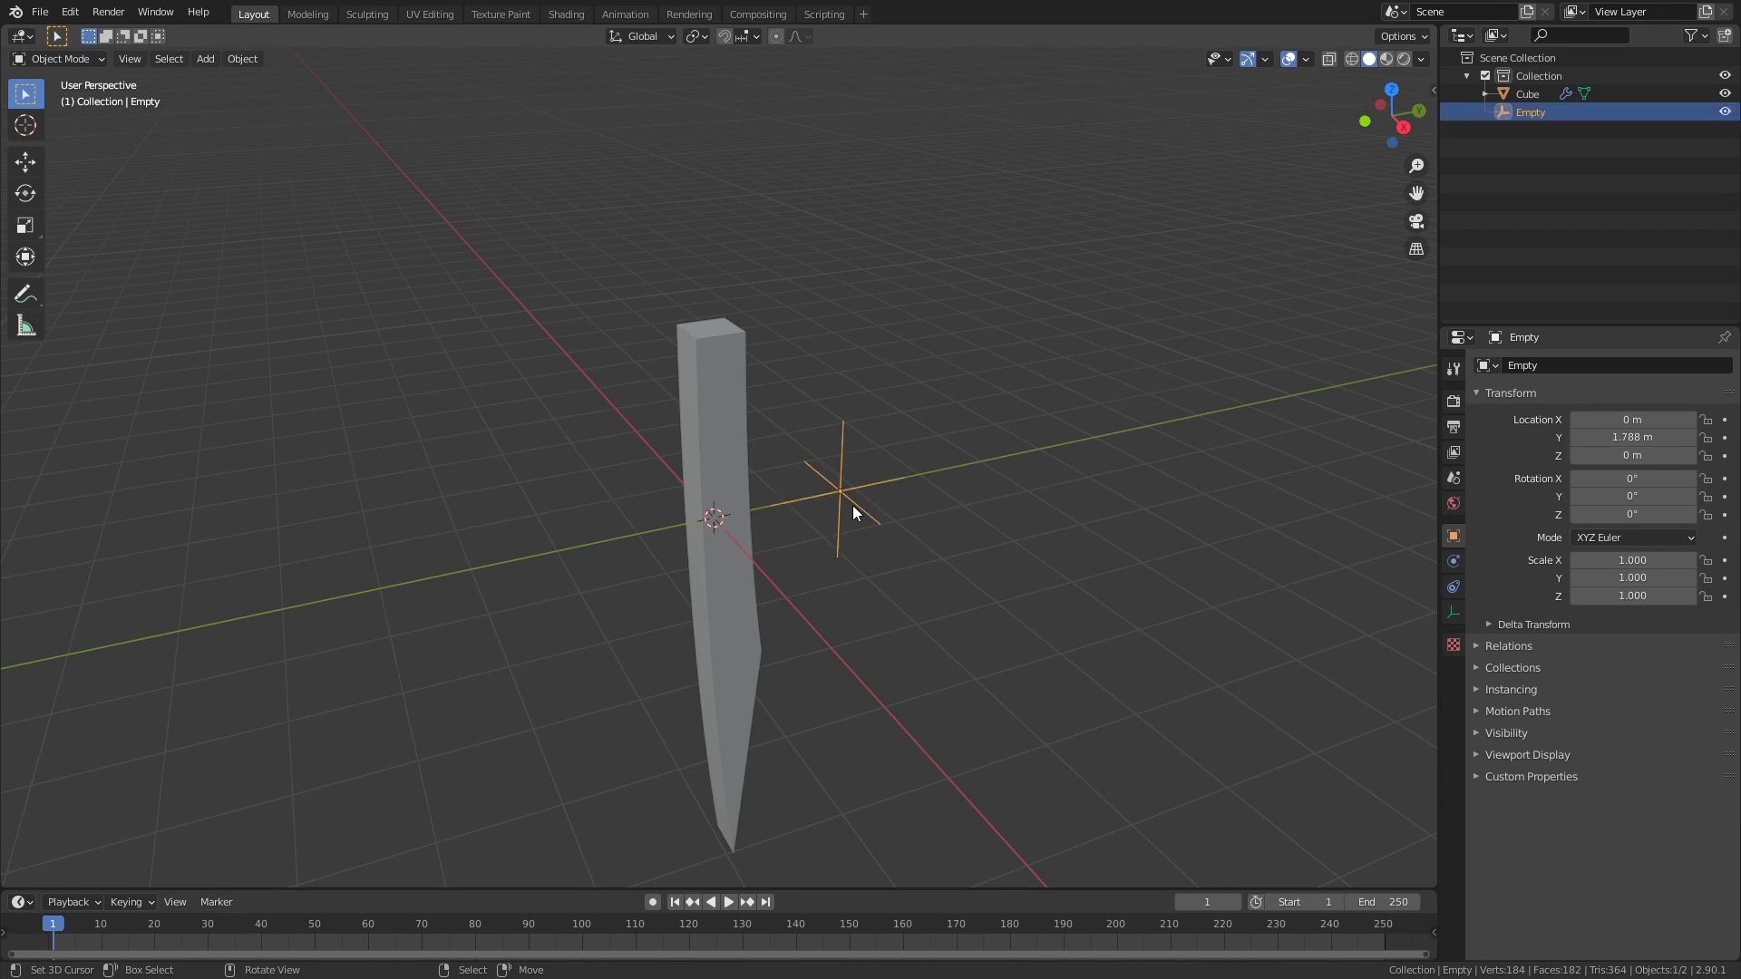
key("x")
left_click(787, 506)
left_click(716, 506)
- Delete the blade, then add a cube flattened along Z into a thin slab
key("x")
left_click(717, 506)
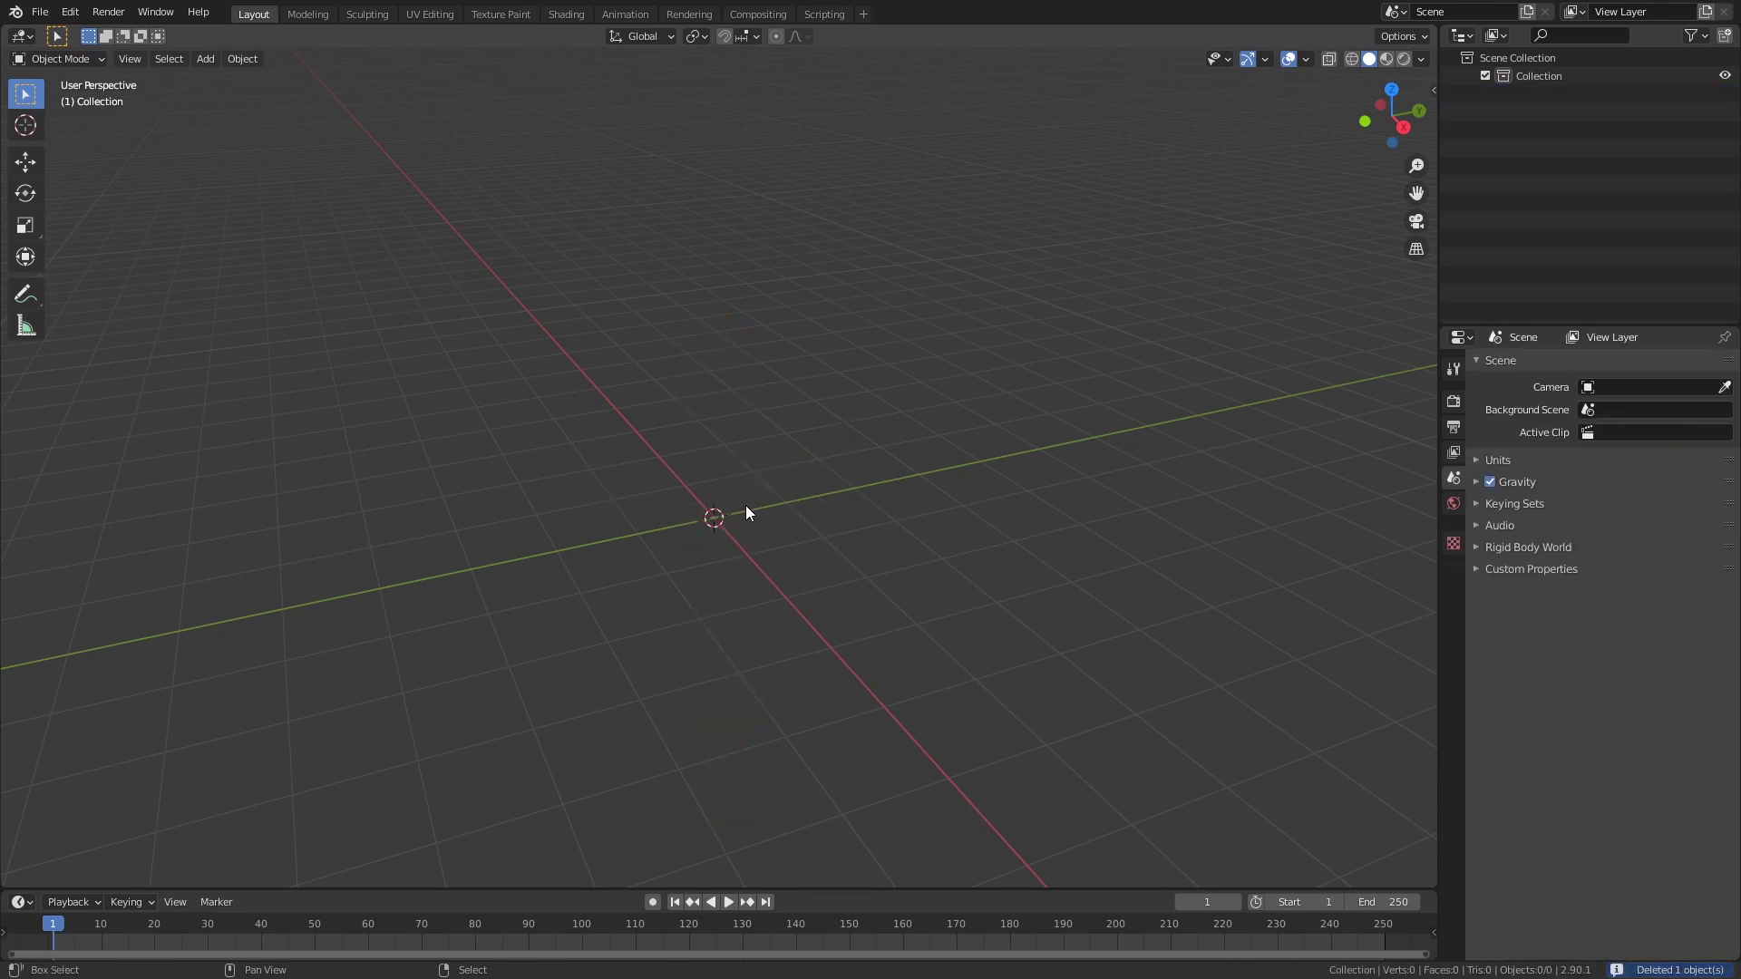
key("shift+a")
mouse_move(682, 327)
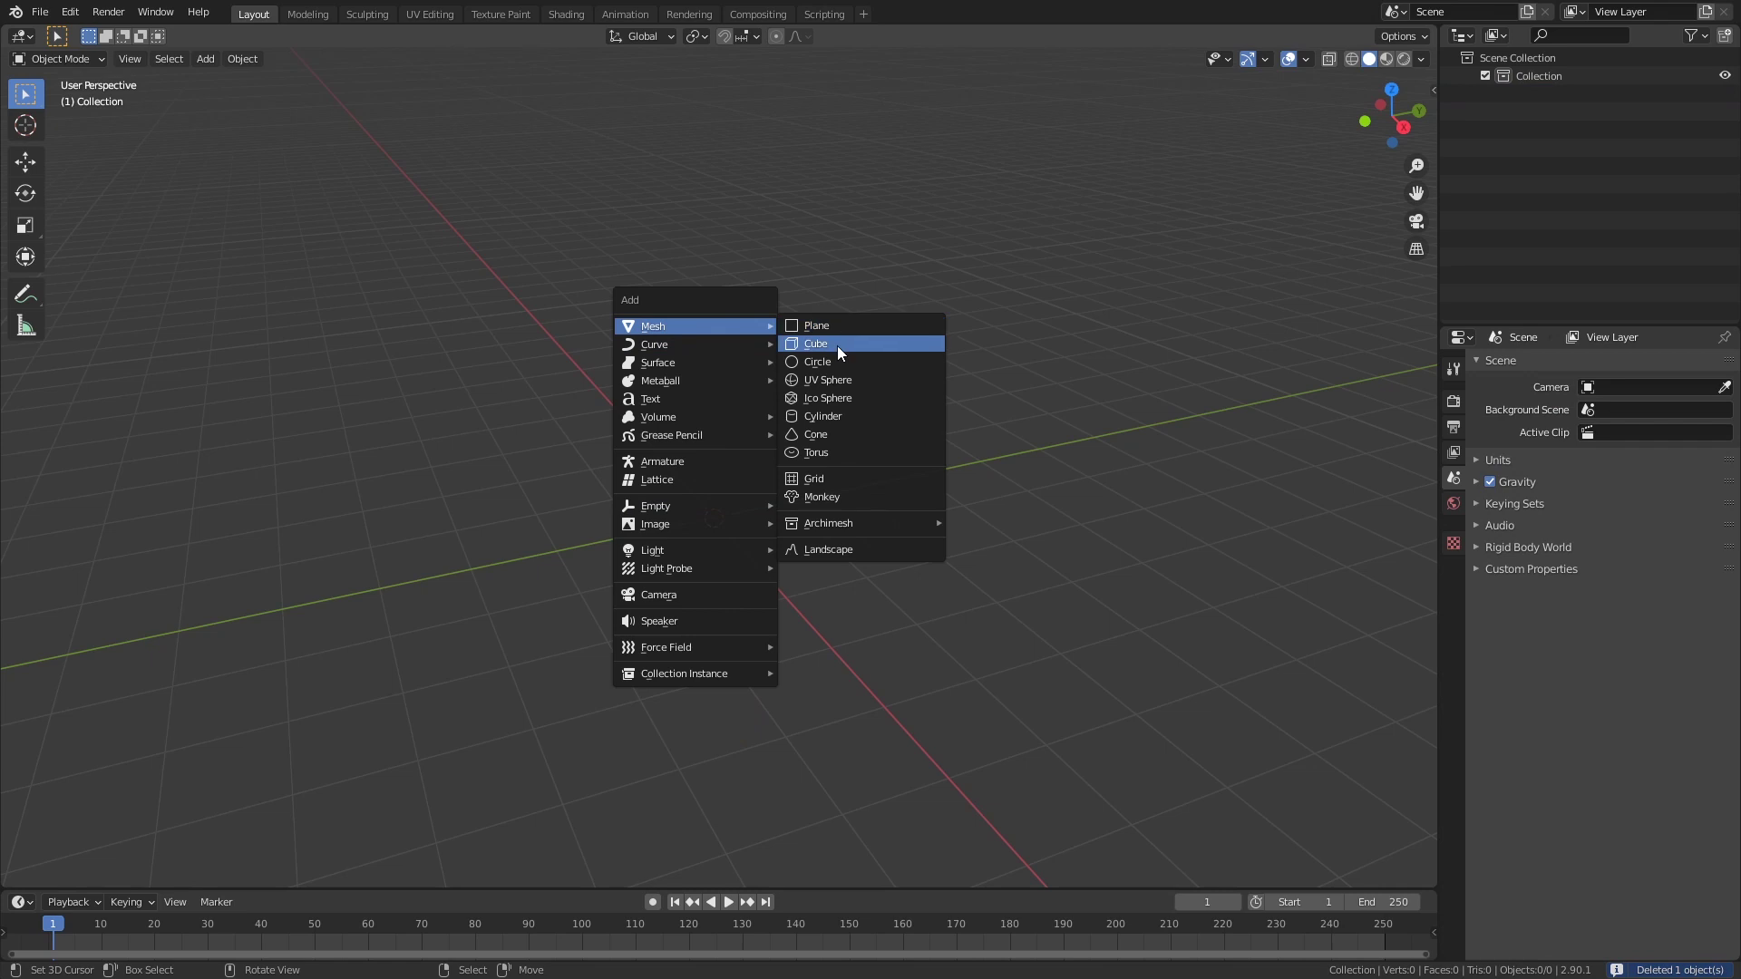
left_click(836, 346)
key("s")
key("z")
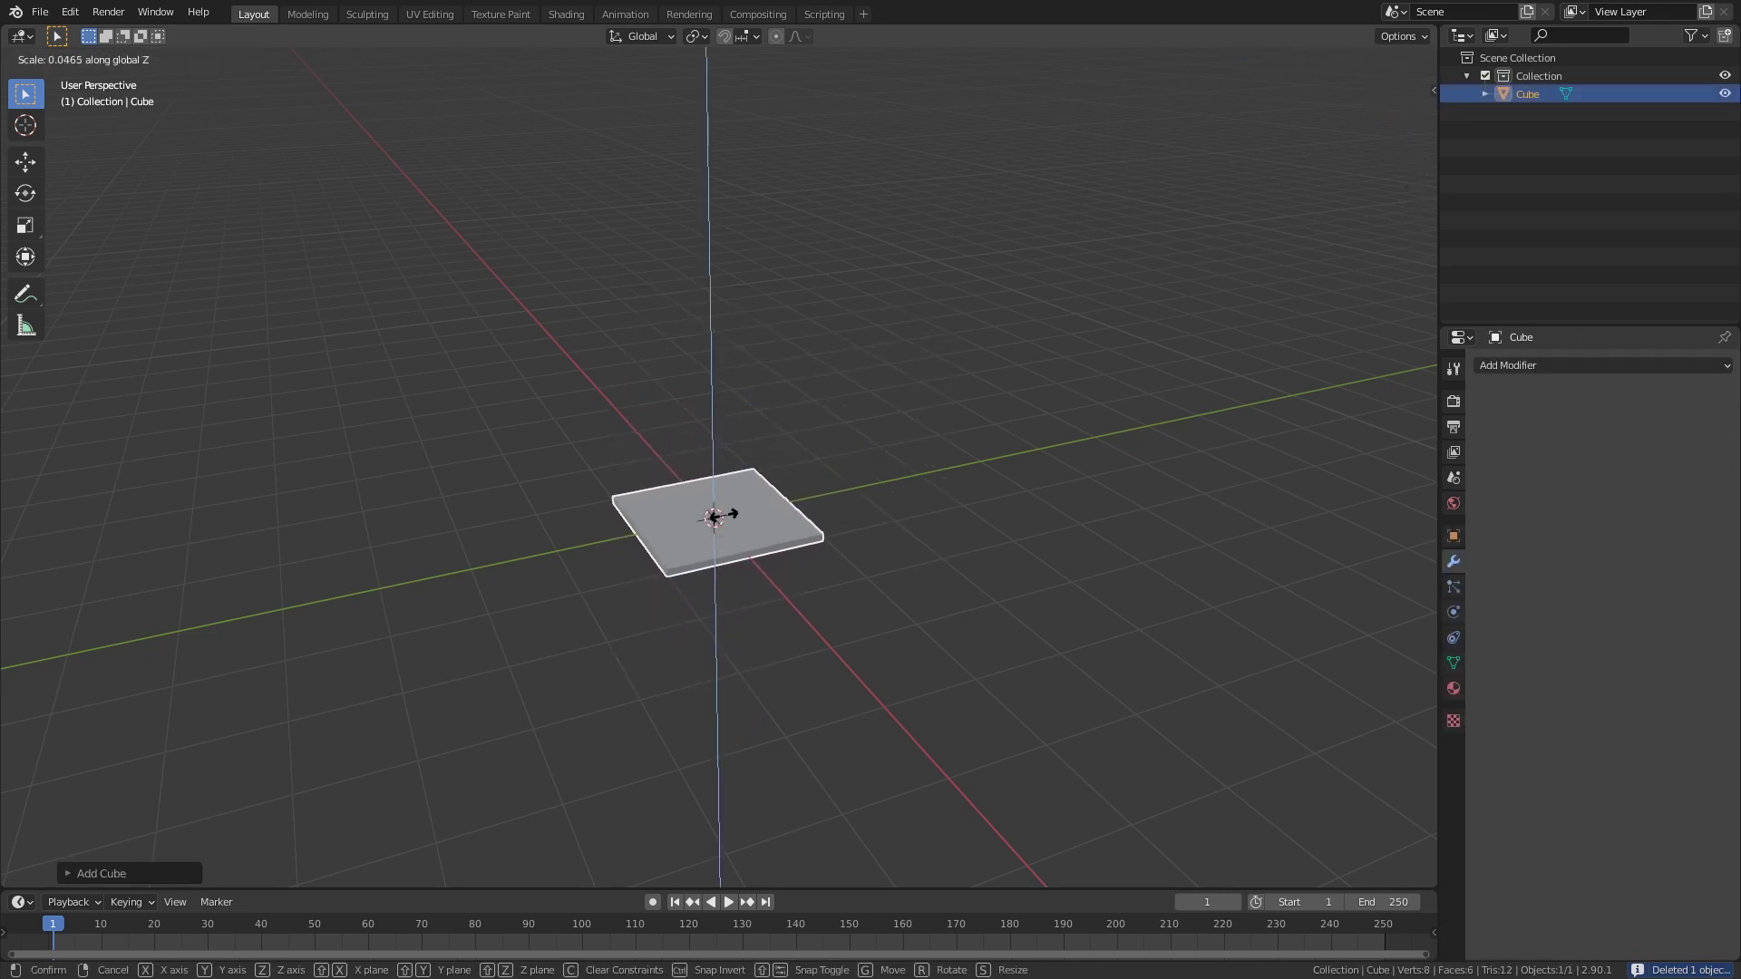
left_click(723, 511)
- Add a second, smaller cube and place it at the slab's corner in top view
key("shift+a")
mouse_move(896, 483)
left_click(972, 499)
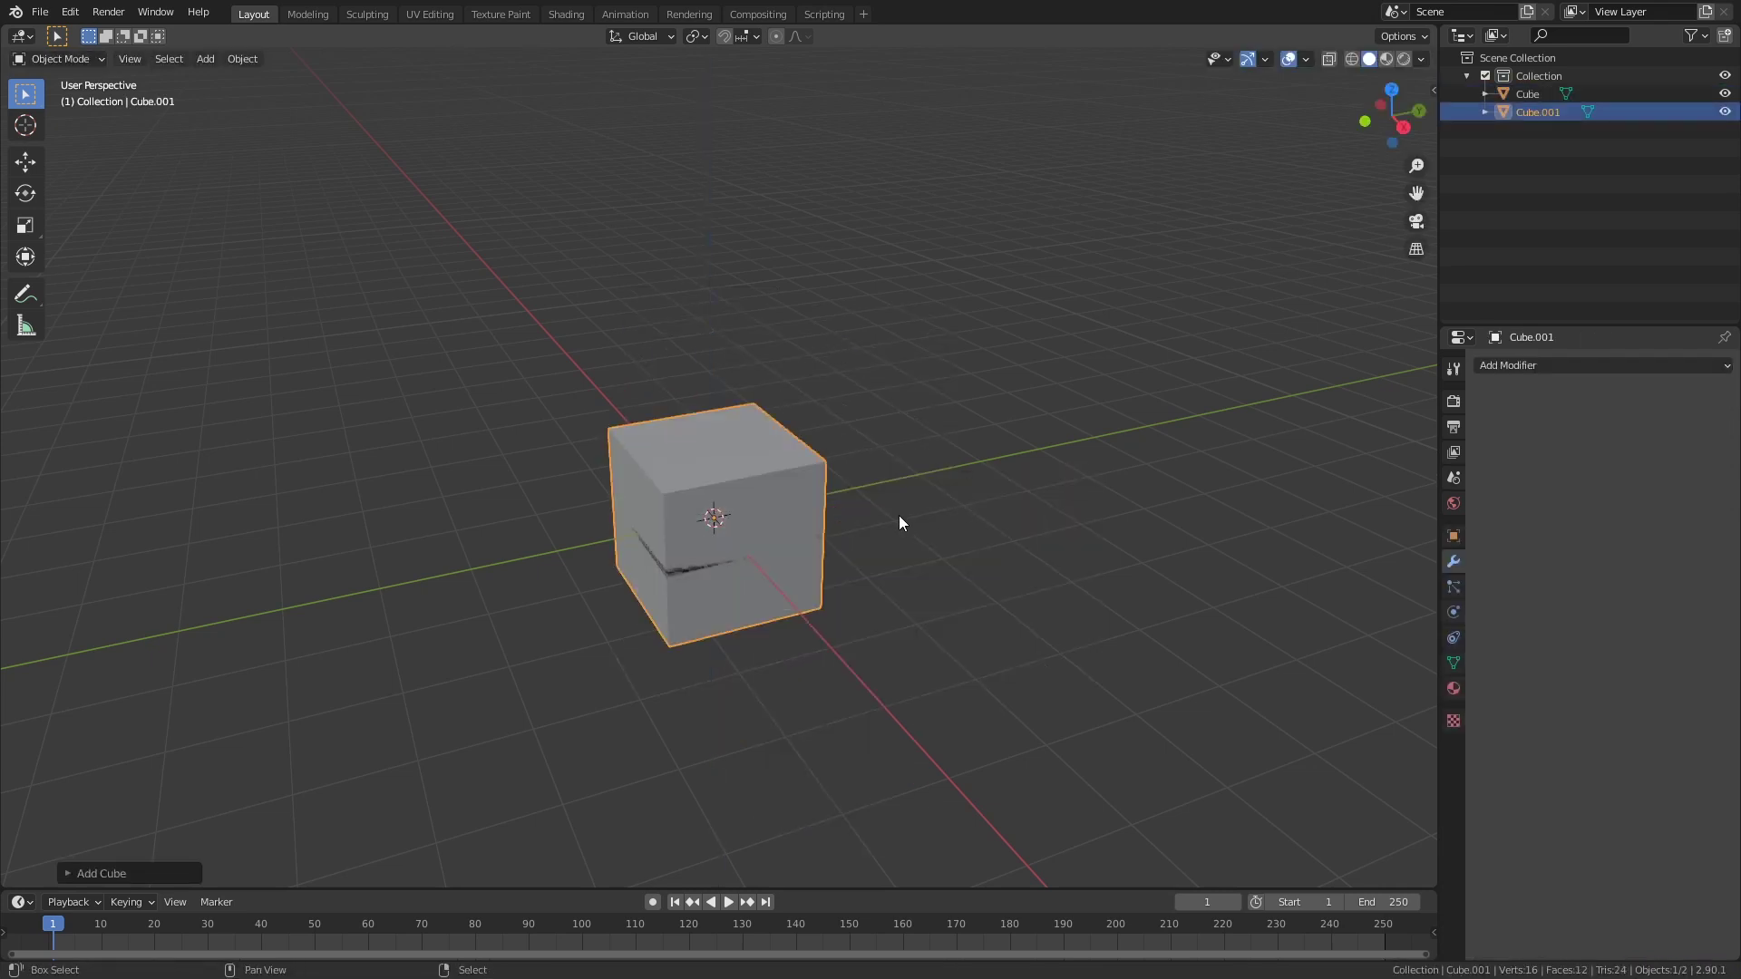
middle_click_drag(899, 515, 982, 399)
key("s")
left_click(782, 406)
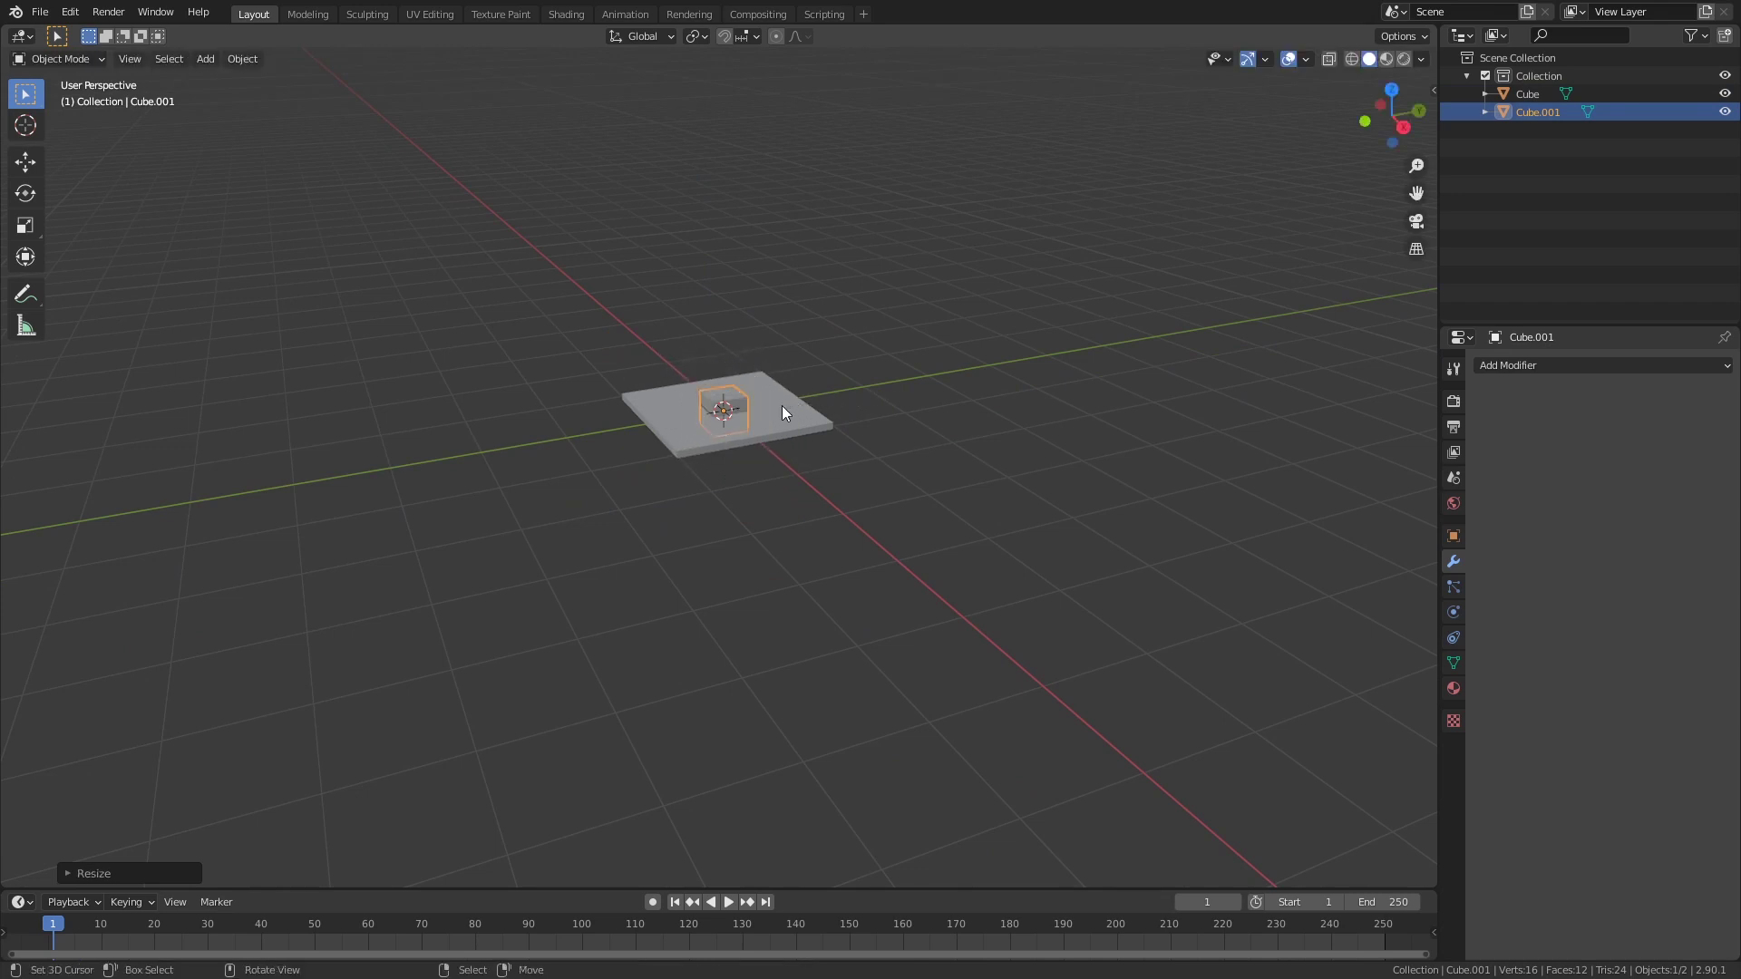
key("KP_7")
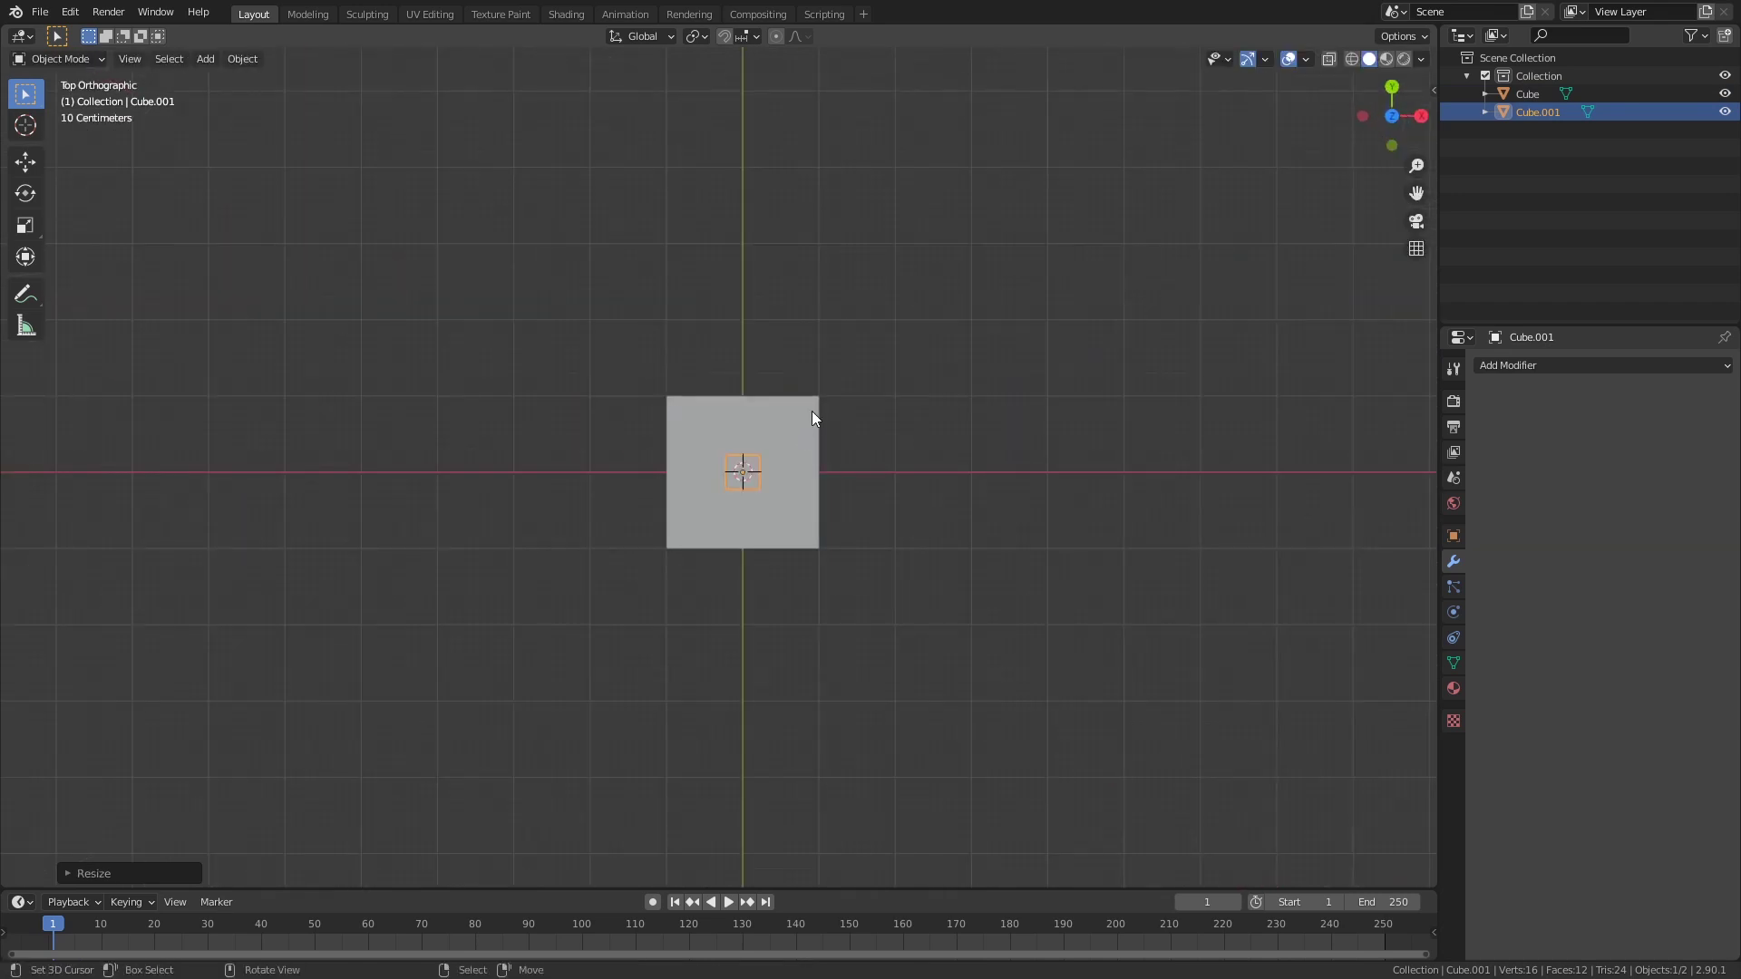
key("g")
left_click(869, 354)
- Stretch the small cube along Z into a tall leg and set it under the slab corner
middle_click_drag(771, 448, 770, 226)
key("s")
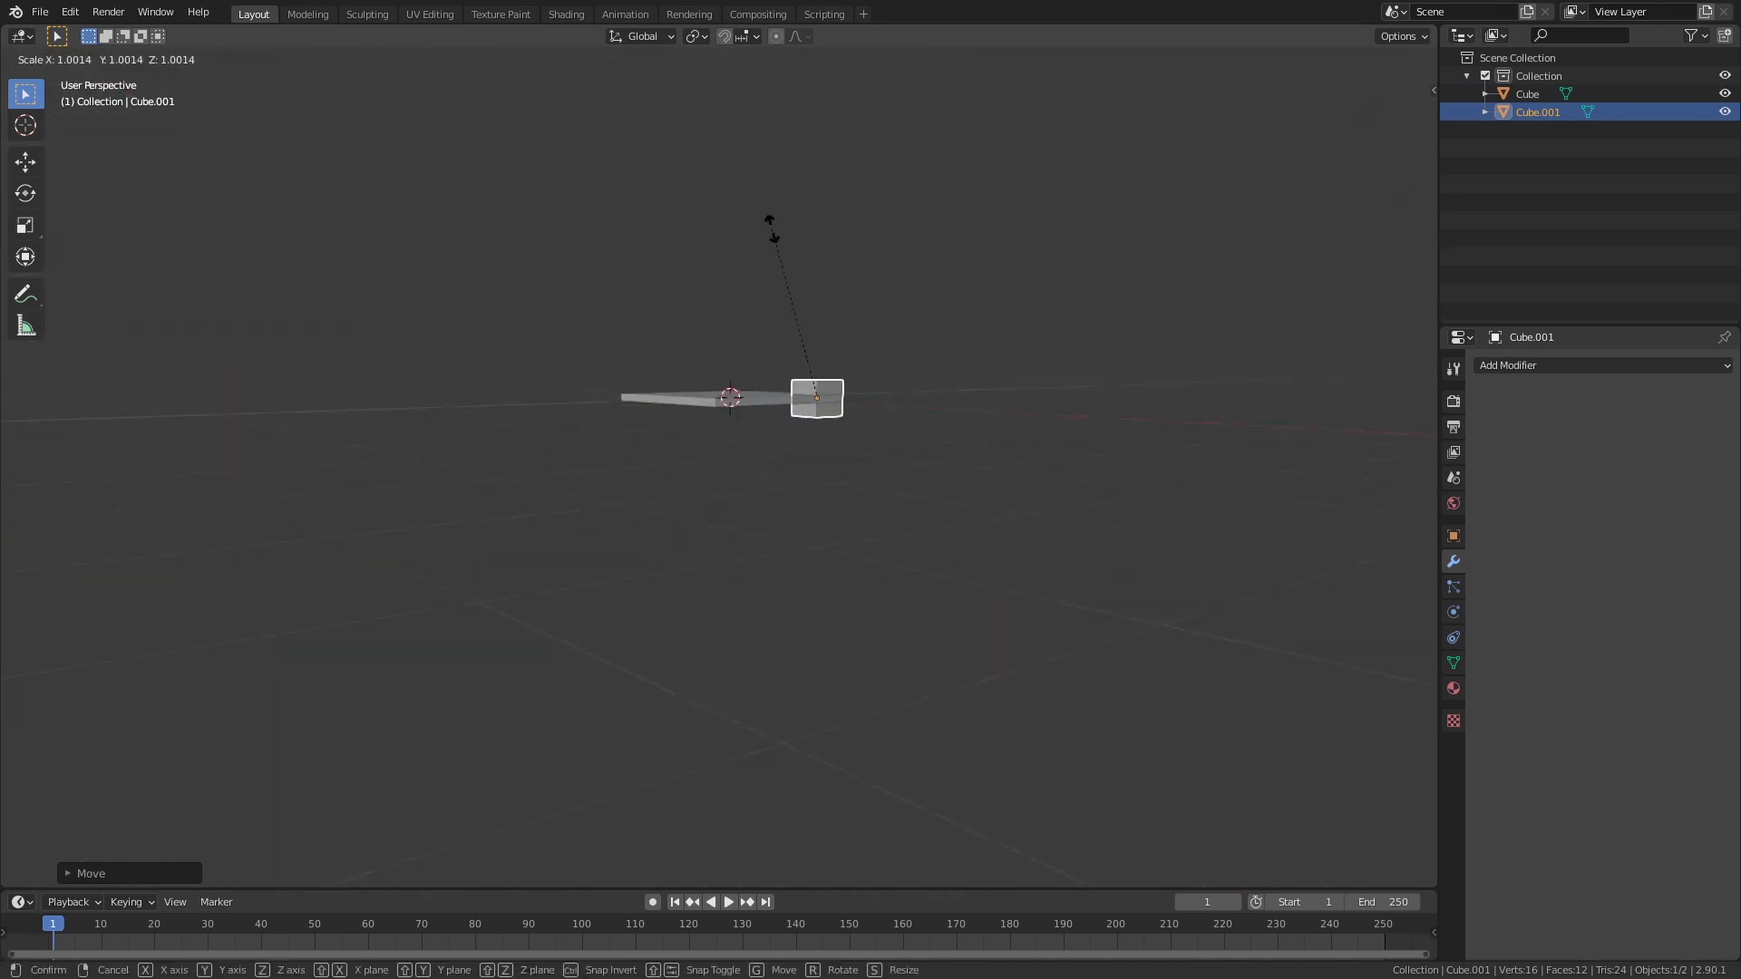
key("z")
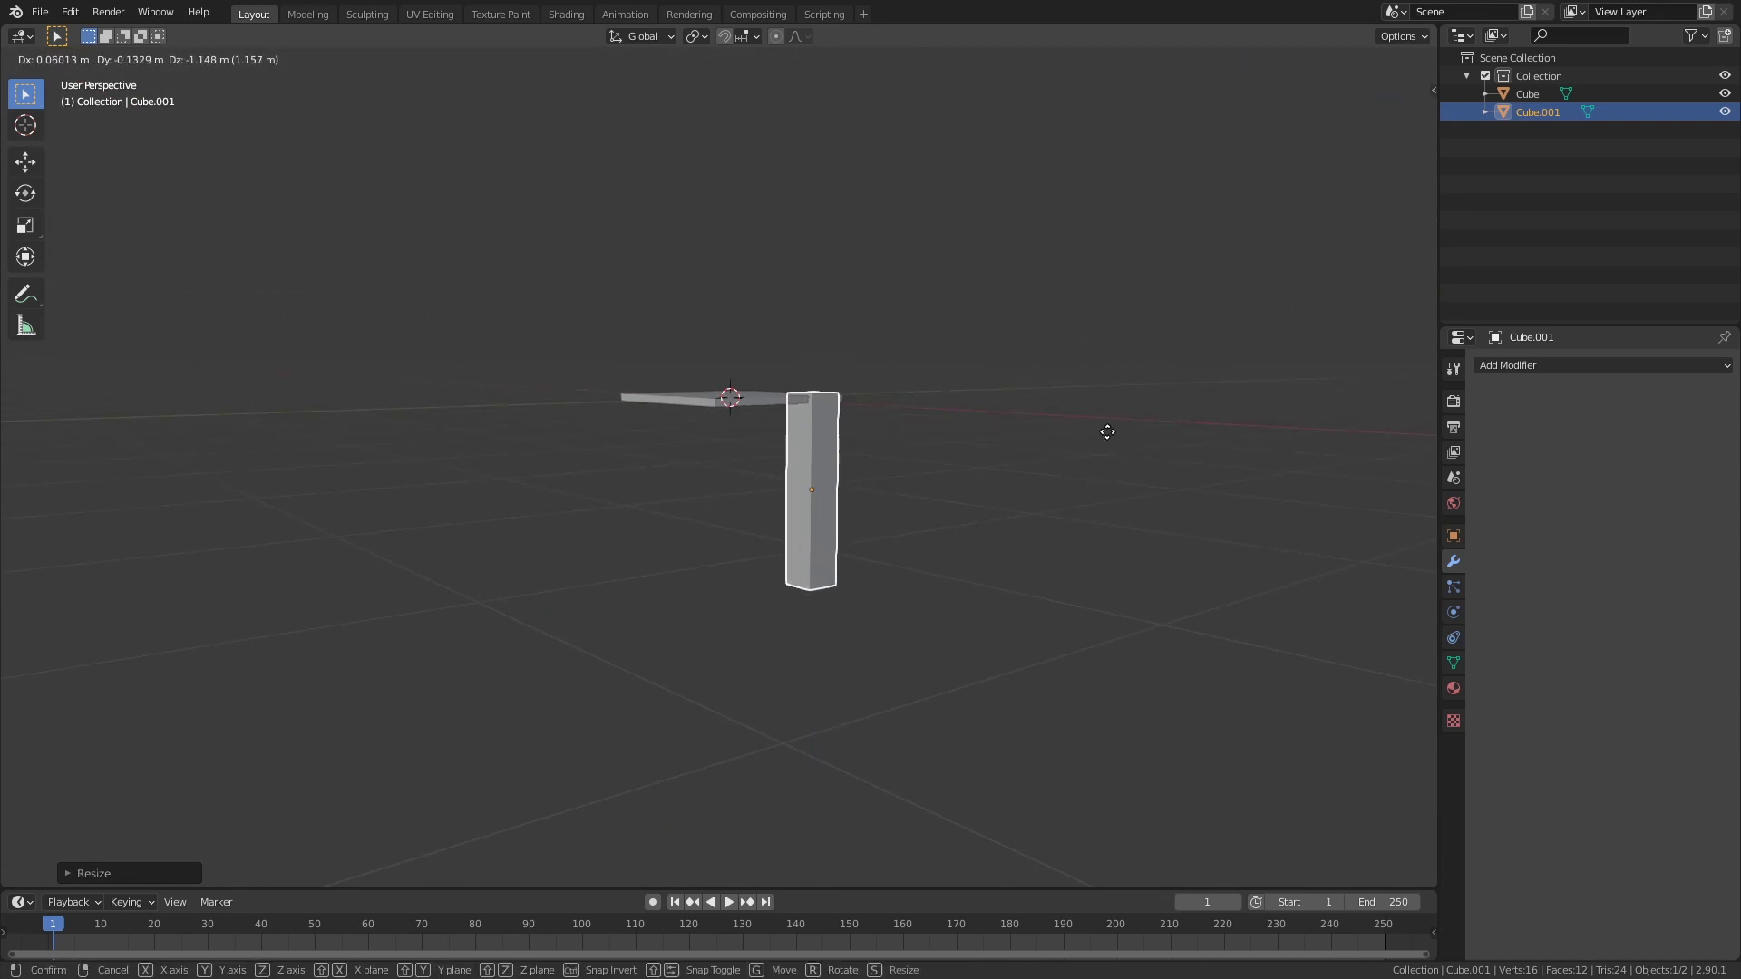
left_click(1104, 427)
middle_click_drag(1104, 427, 797, 614)
scroll(898, 509, "up", 3)
key("g")
left_click(910, 561)
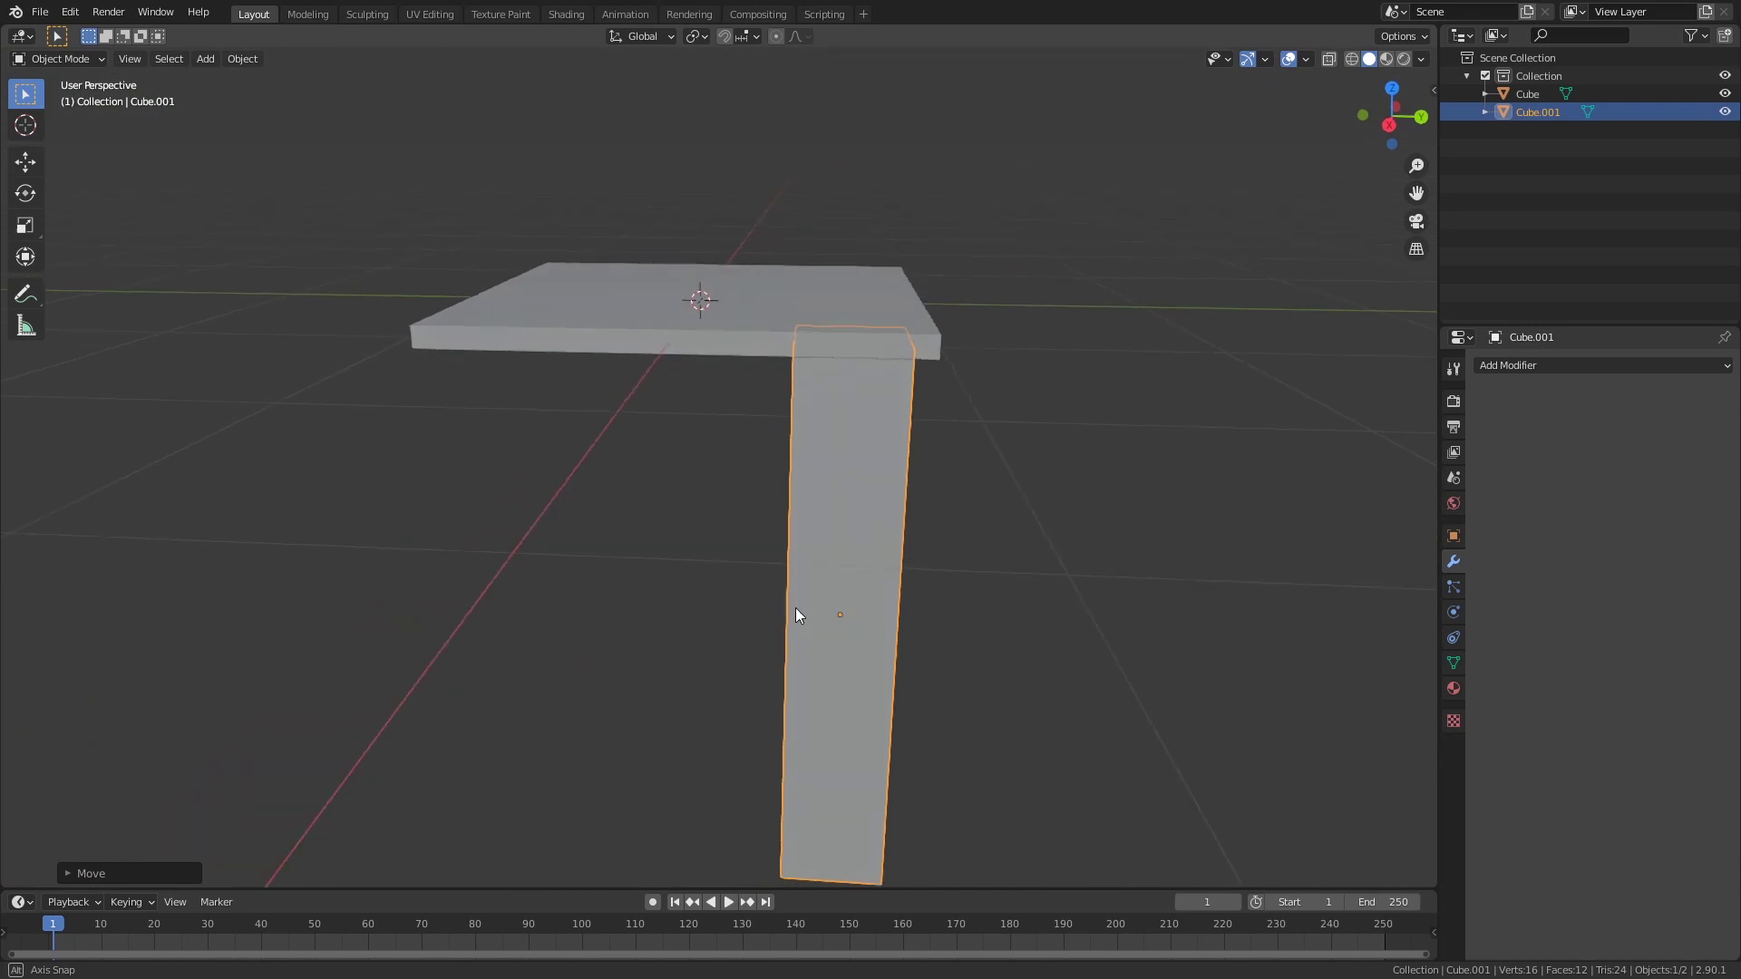
left_click(1536, 374)
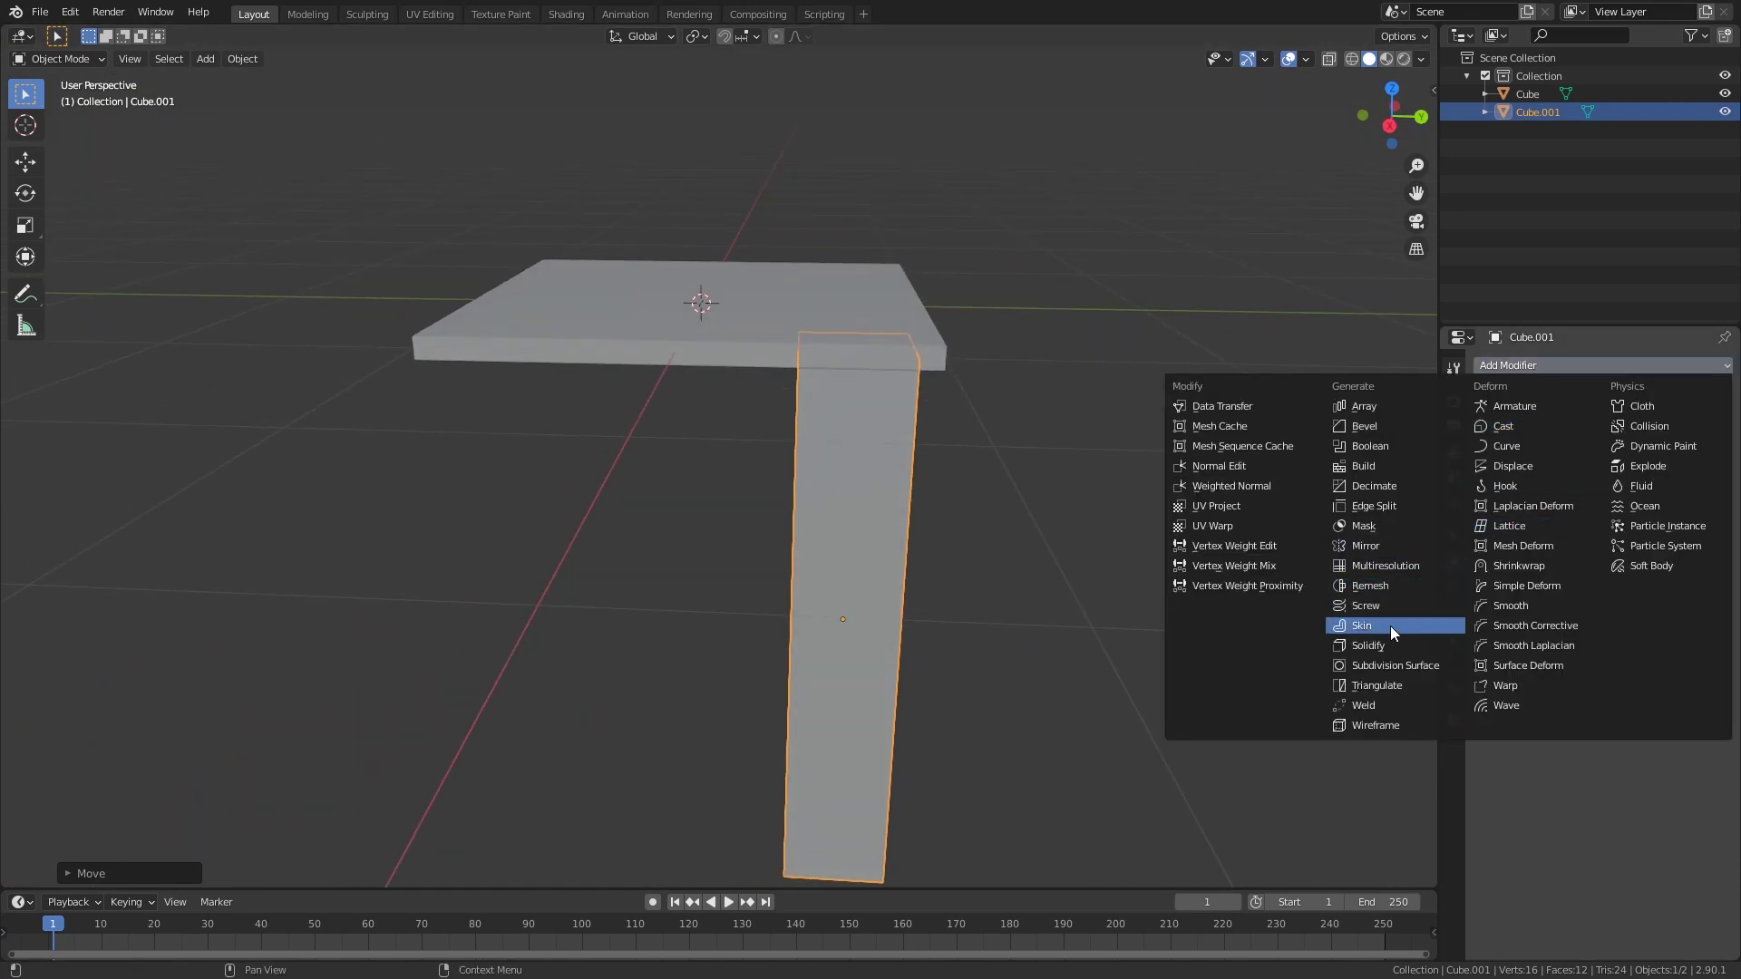
- Add a Mirror modifier to the leg and inspect it in wireframe before returning to solid shading
left_click(1411, 544)
key("z")
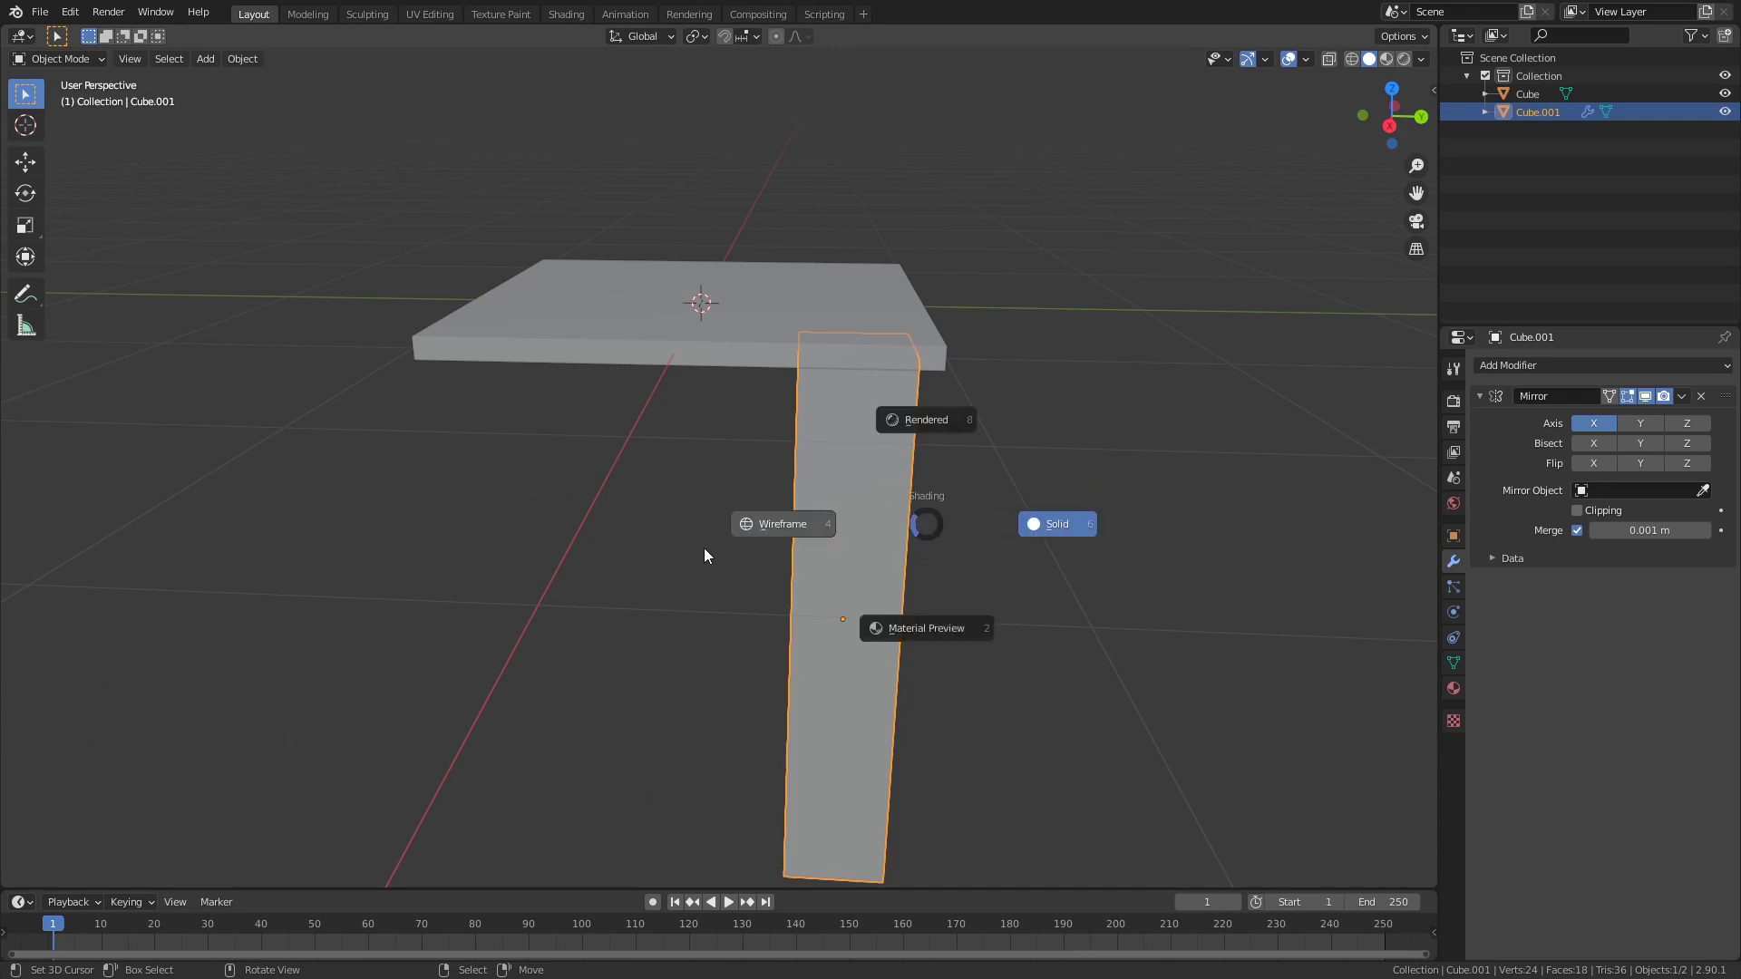
left_click(703, 548)
middle_click_drag(704, 547, 852, 553)
scroll(792, 656, "up", 3)
mouse_move(858, 459)
middle_mouse_down()
mouse_move(793, 656)
mouse_move(723, 490)
mouse_move(780, 478)
middle_mouse_up()
middle_click_drag(803, 561, 797, 626)
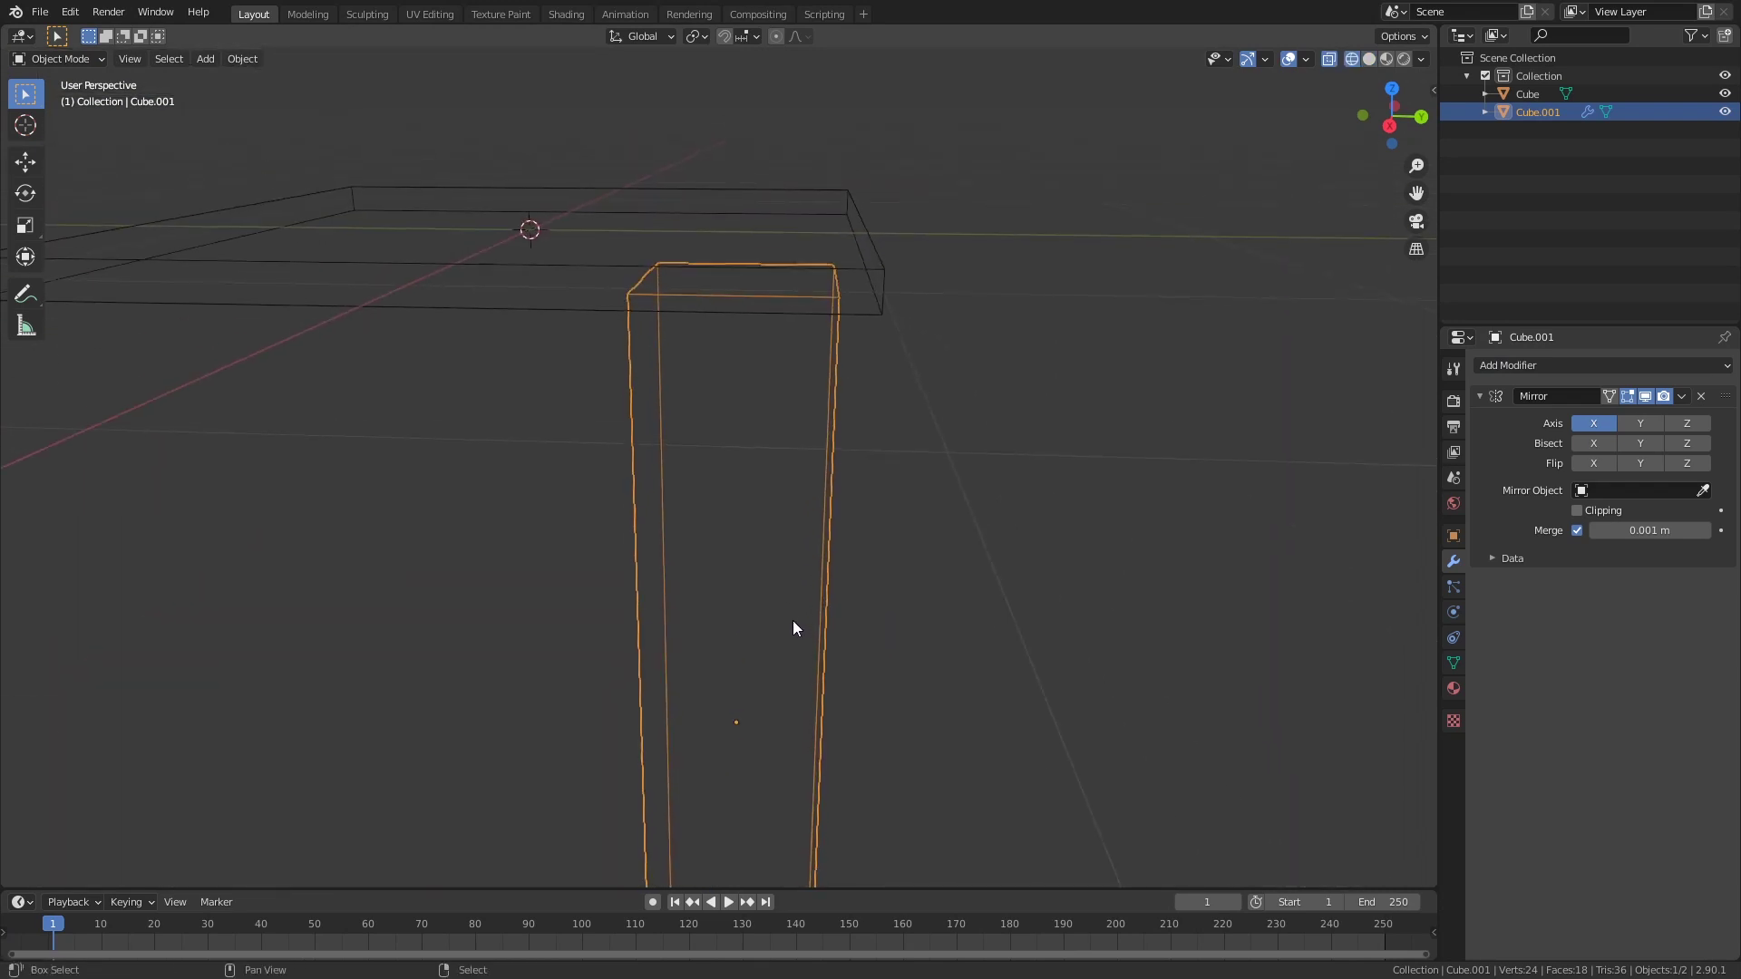
key("z")
left_click(1211, 434)
scroll(1018, 498, "down", 4)
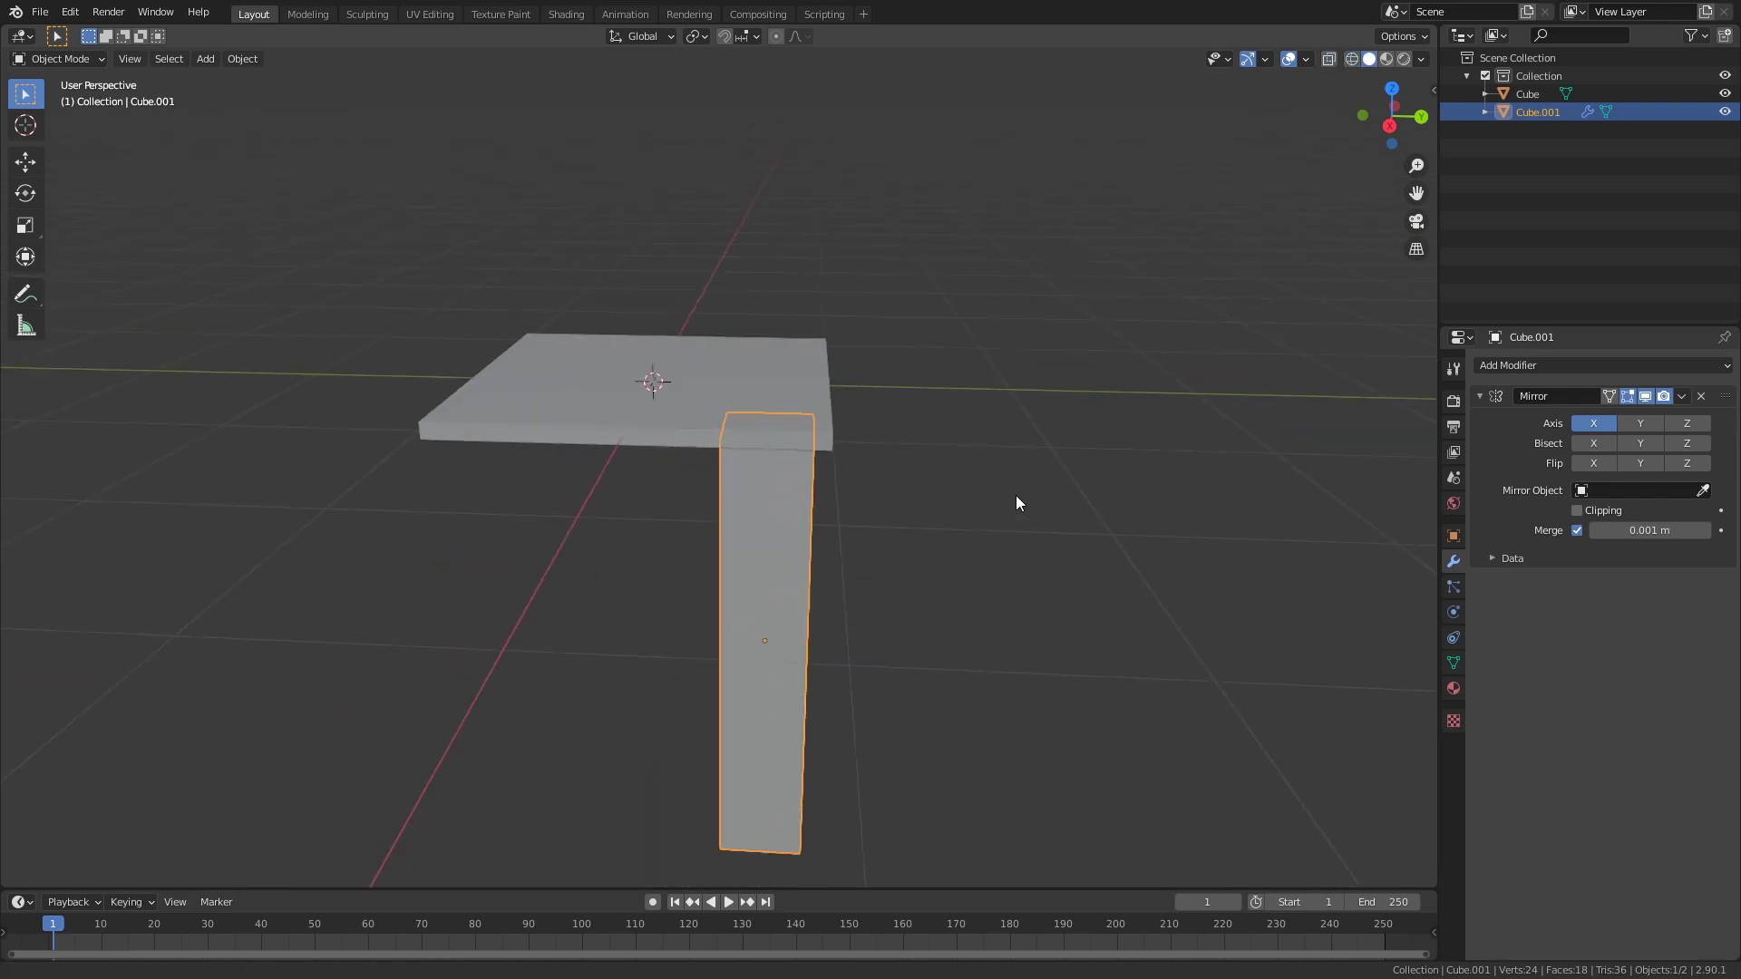
- Use the tabletop Cube as the leg's mirror object so a second leg appears
left_click(698, 417)
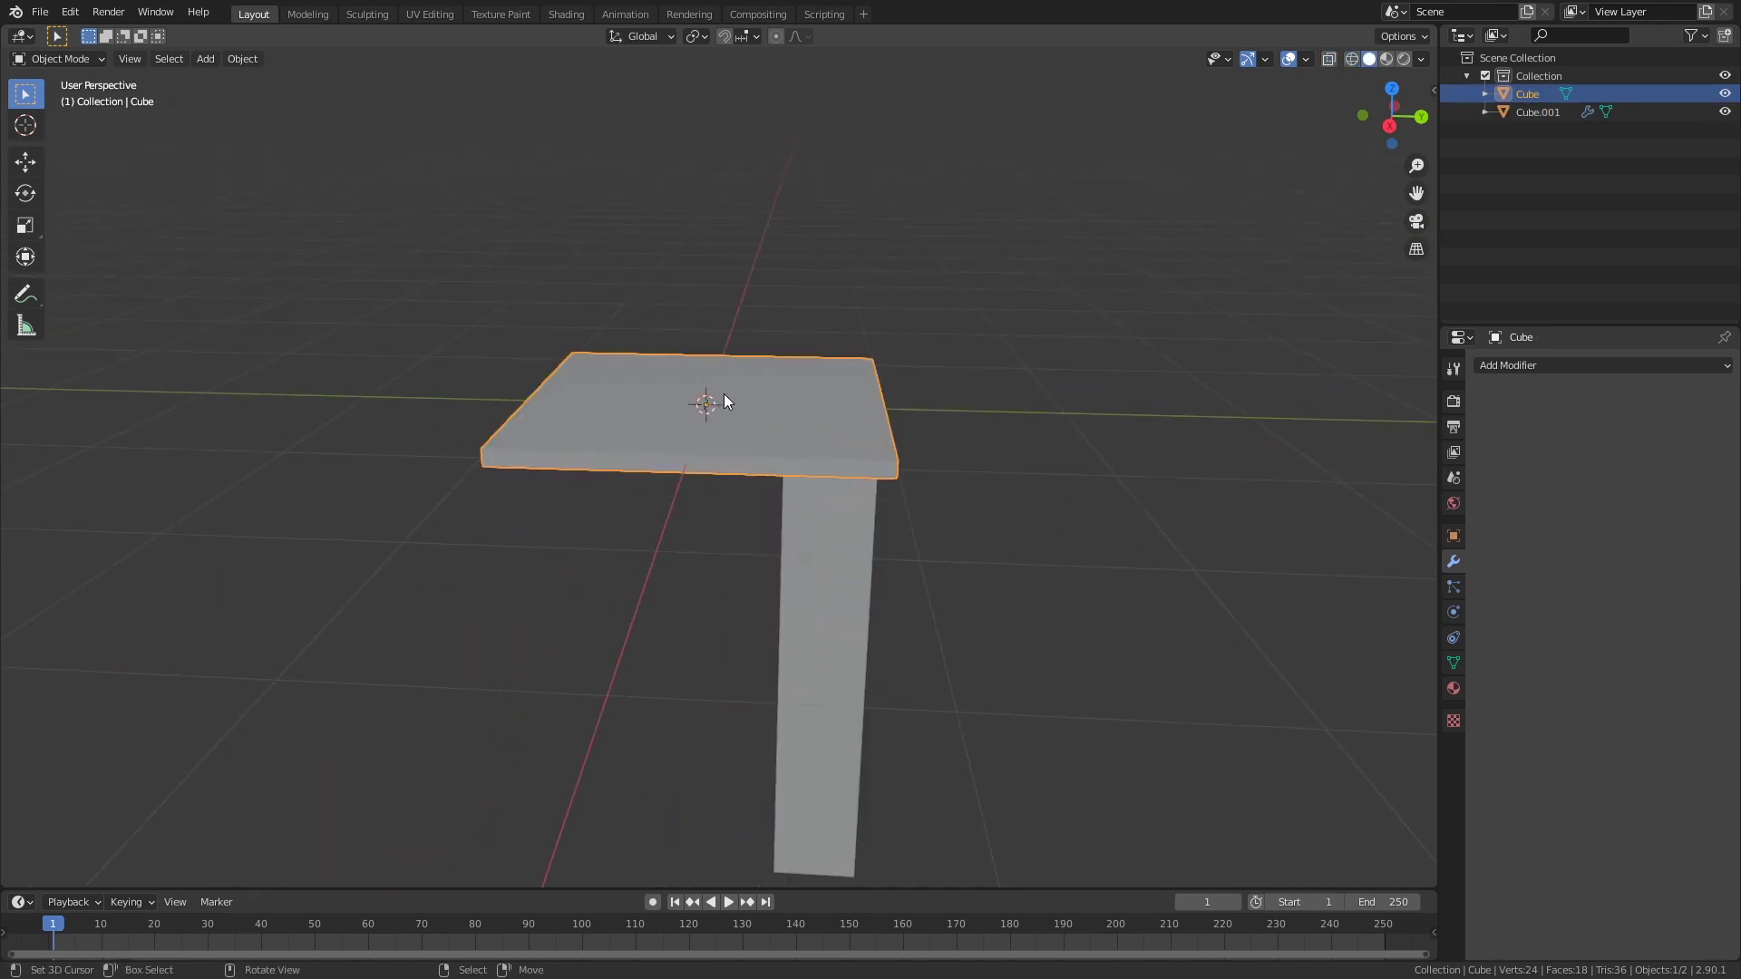
left_click(841, 536)
left_click(706, 399)
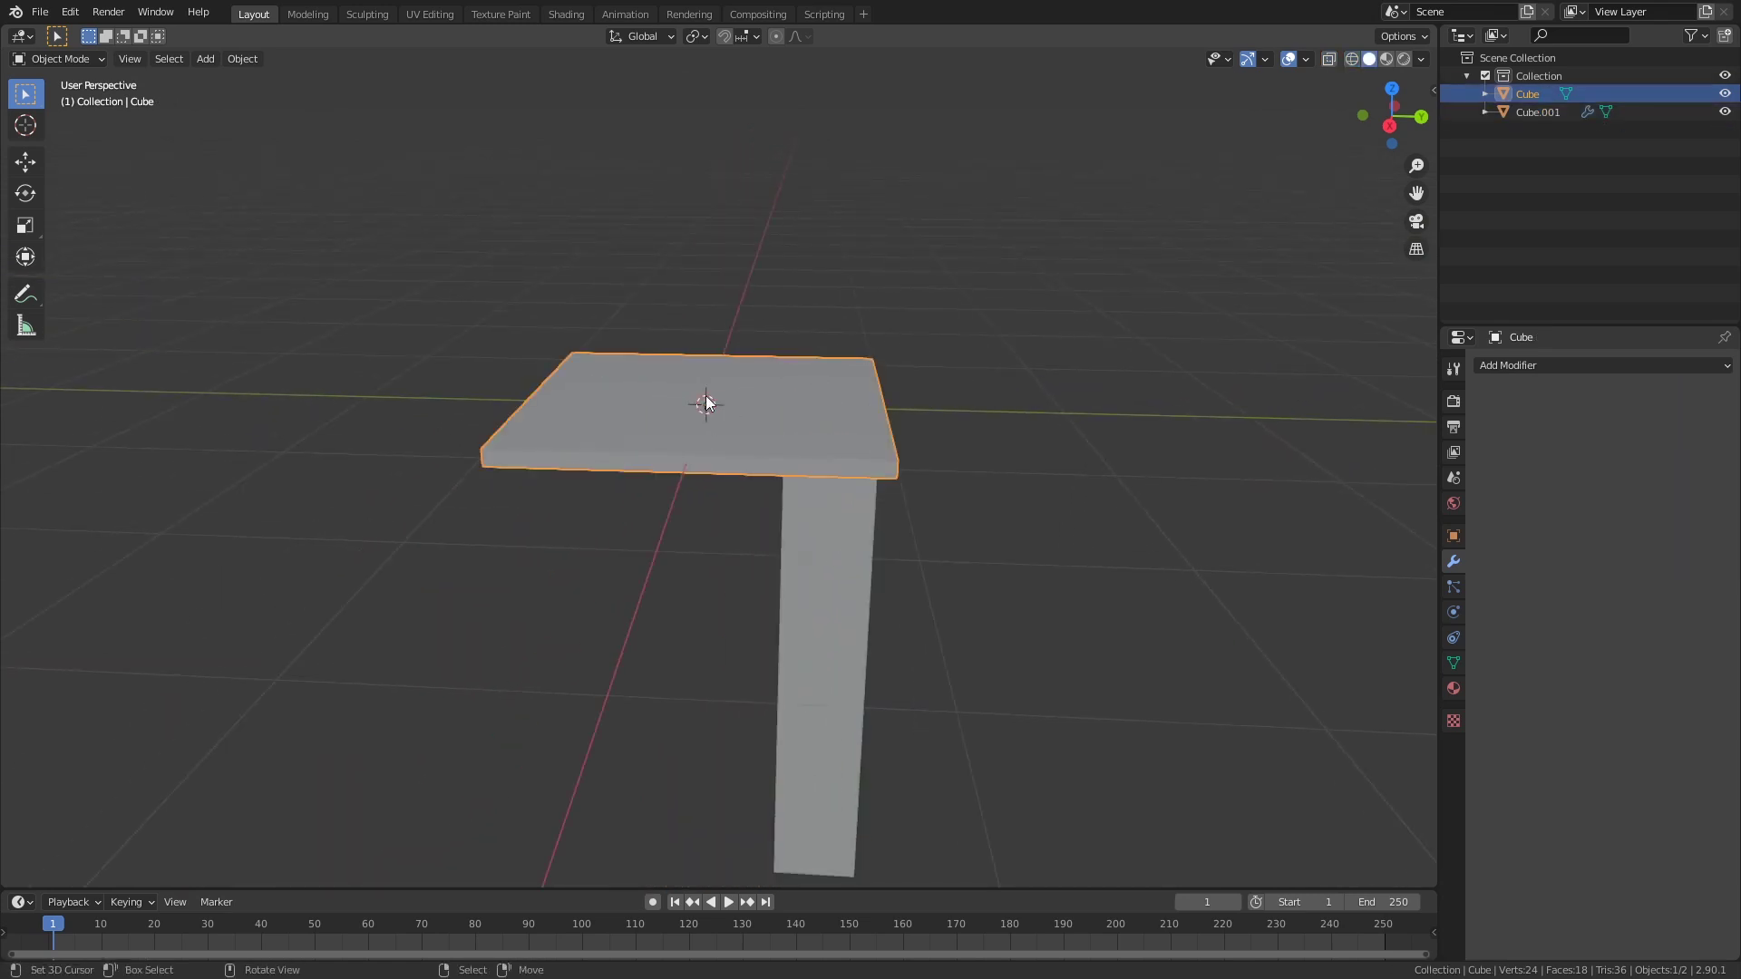
left_click(876, 551)
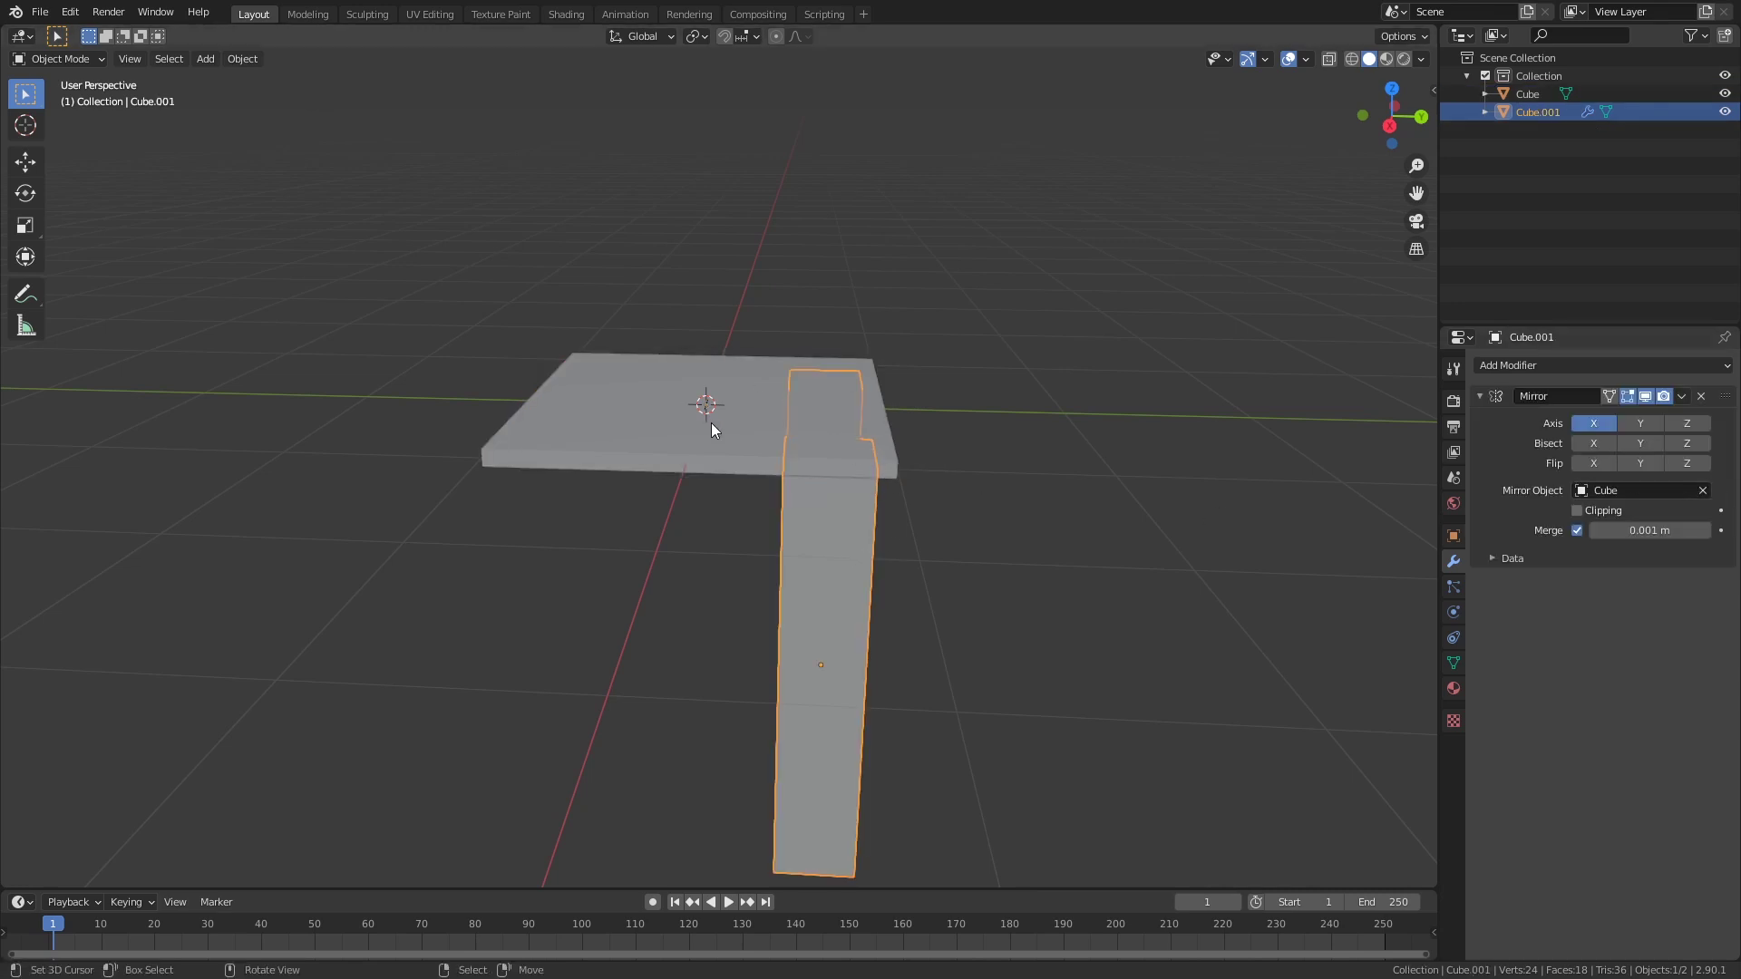
middle_click_drag(711, 424, 671, 487)
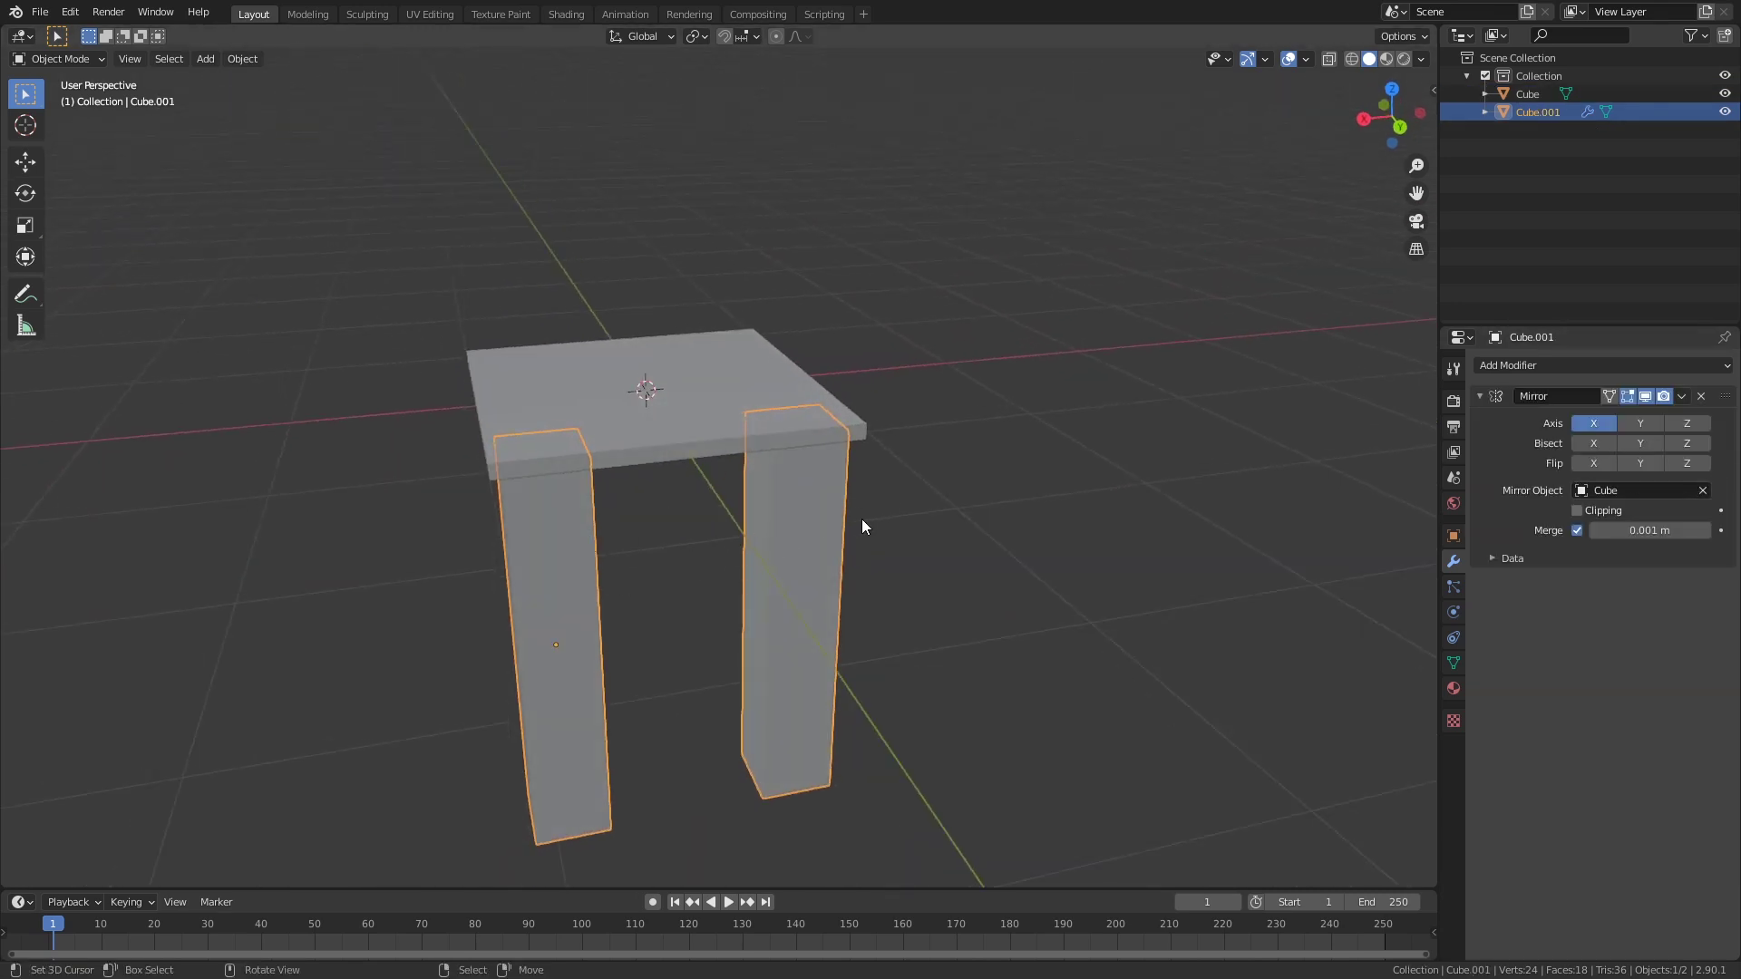
- Enable Y mirroring alongside X, test the Z axis, and orbit to check all four legs
left_click(1631, 422)
middle_click_drag(907, 508, 963, 516)
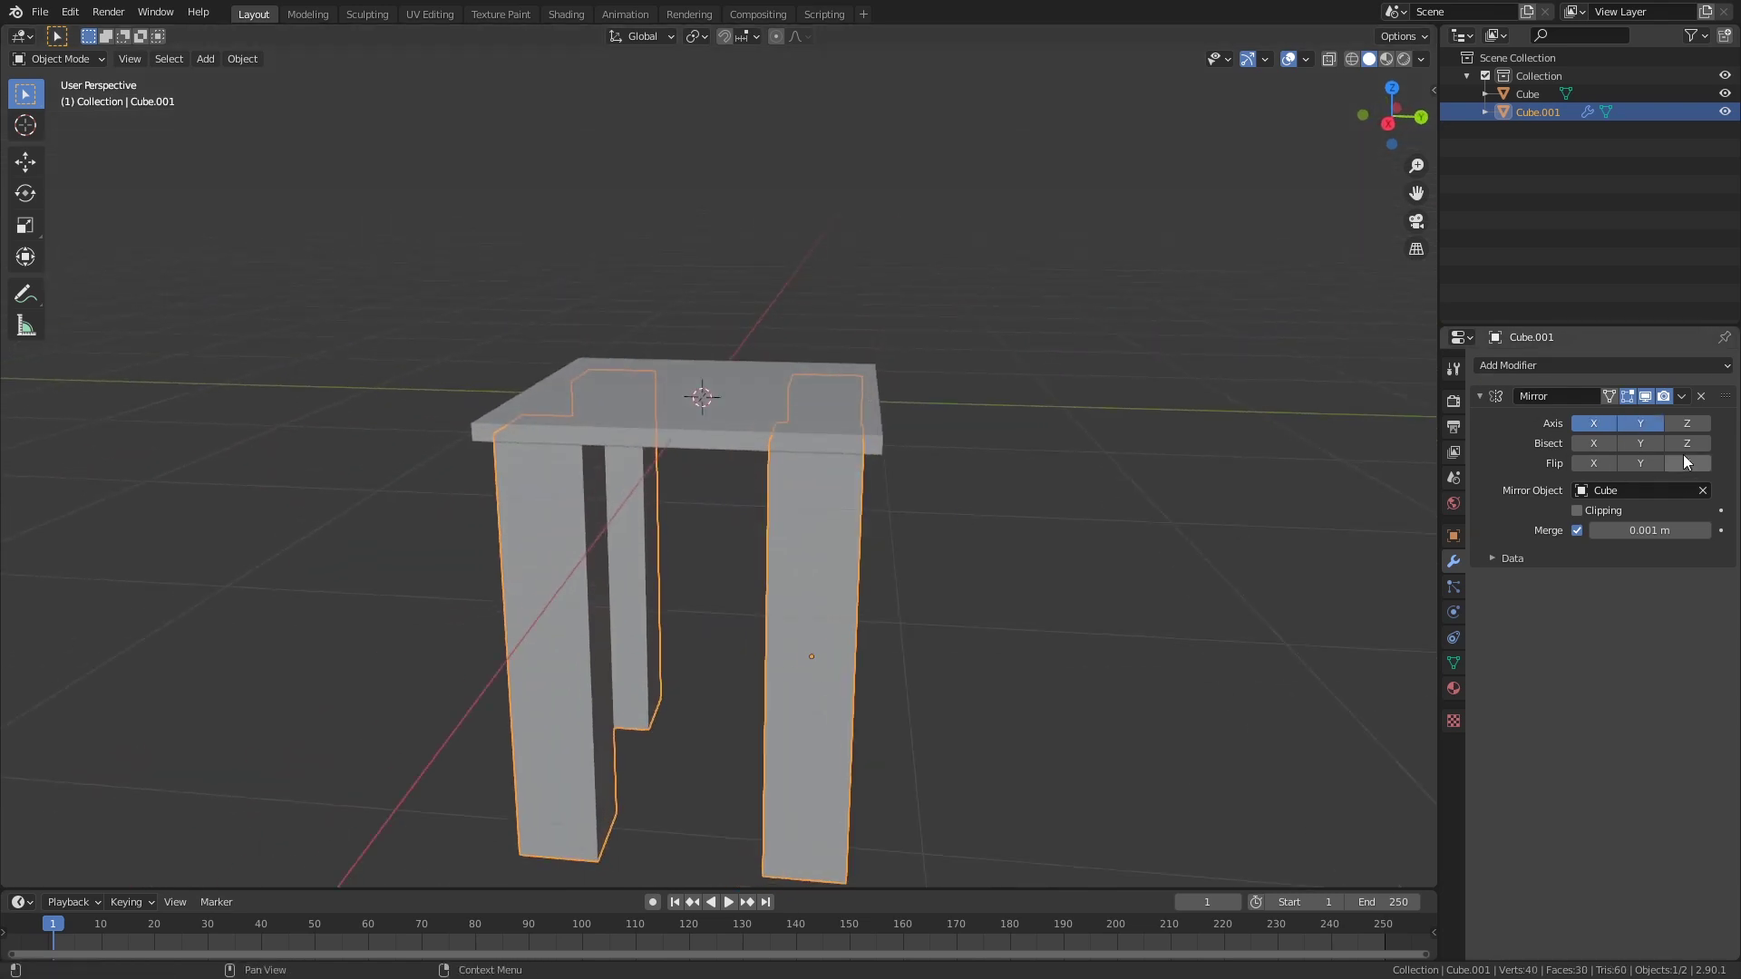
left_click(1700, 425)
left_click(1701, 425)
left_click(1700, 425)
left_click(1701, 425)
middle_click_drag(971, 537, 906, 579)
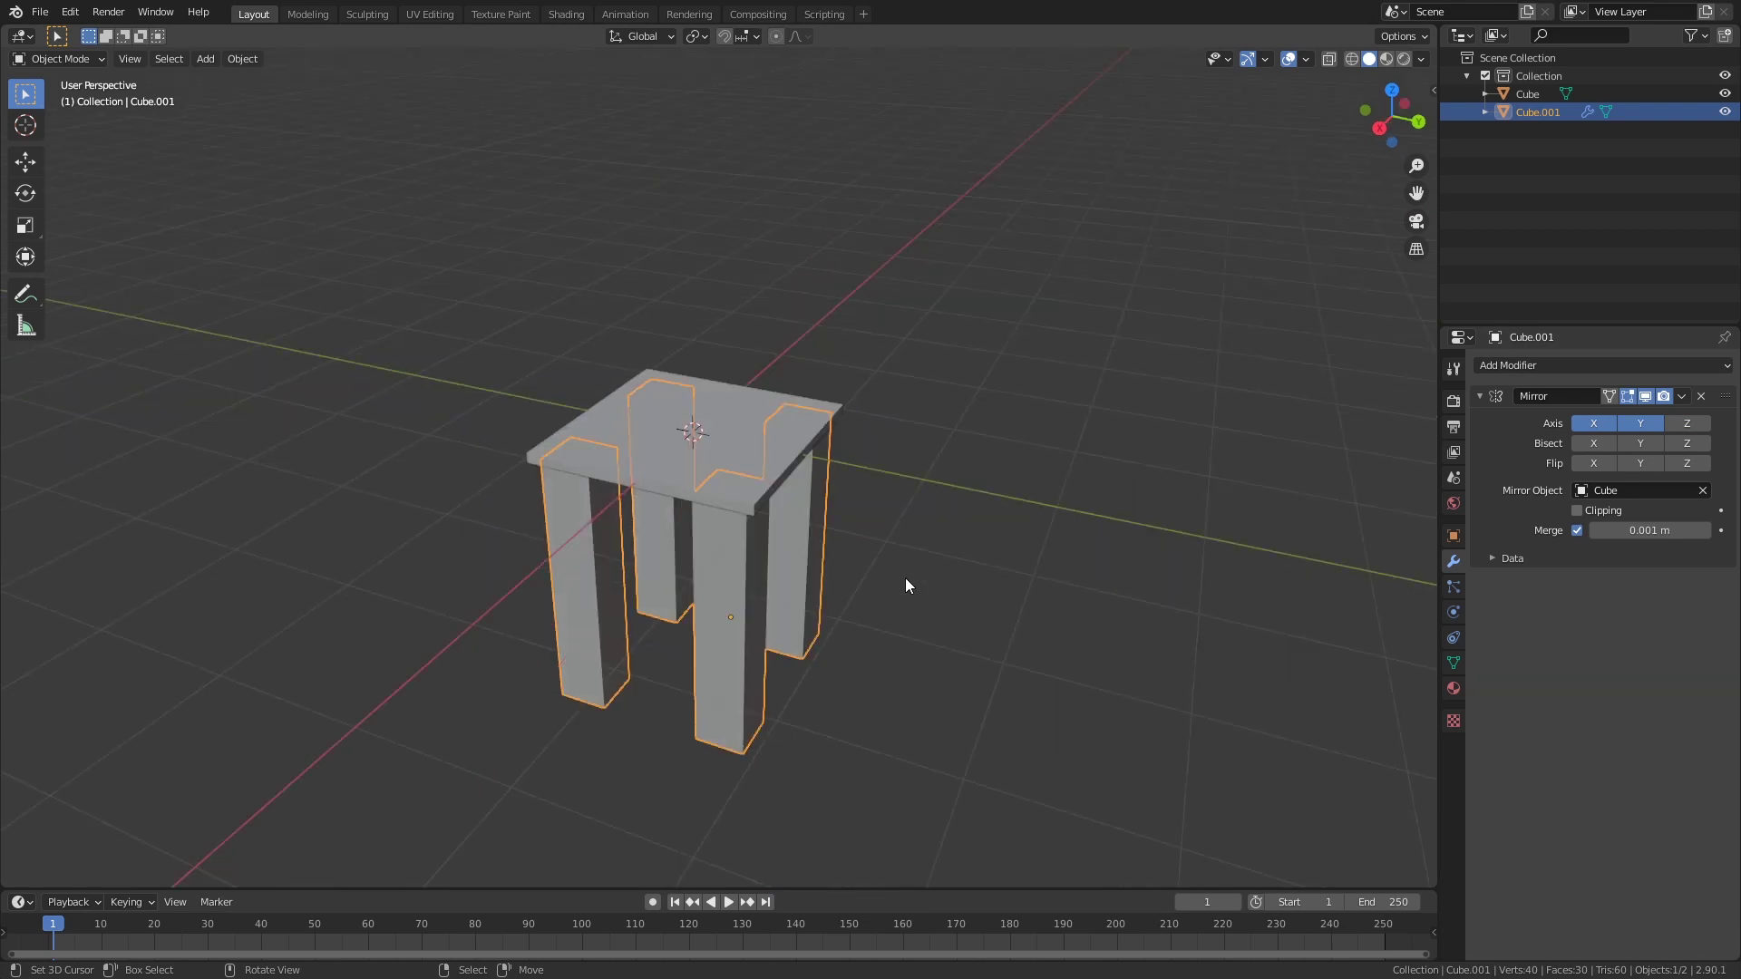